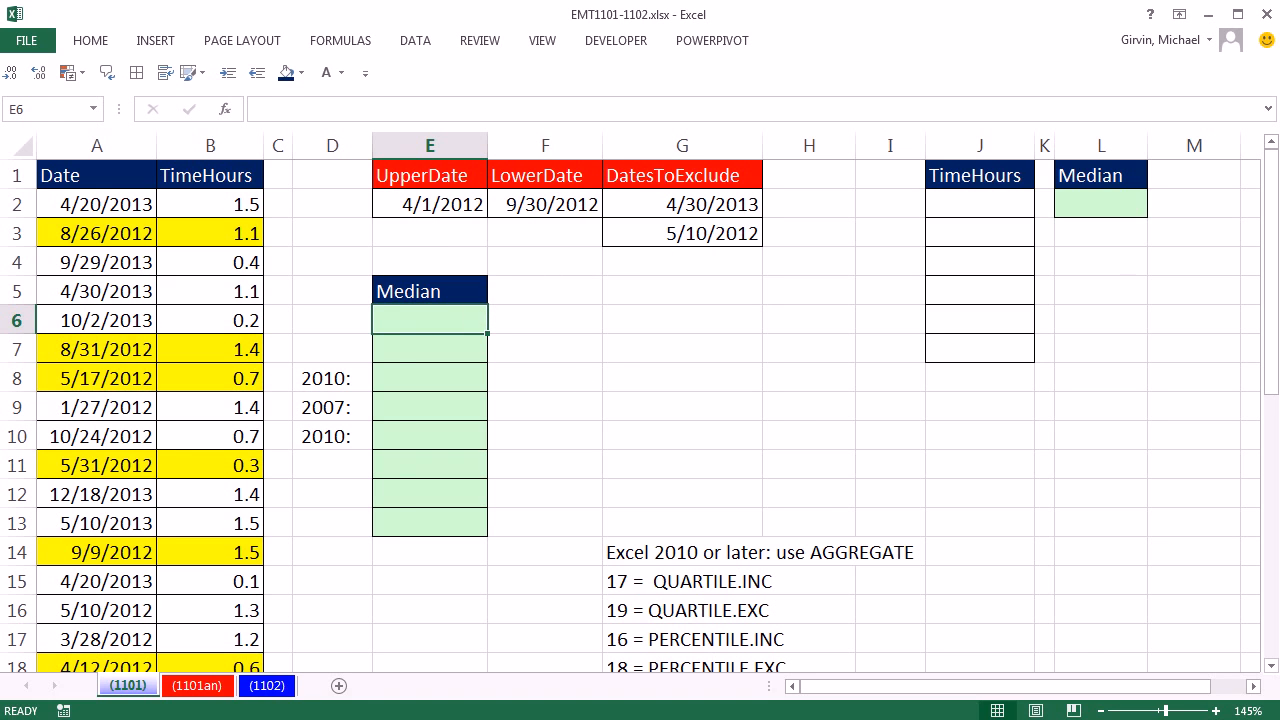
Calculate the median of all TimeHours values in cell E6 with =MEDIAN(B2:B26)
type("=me")
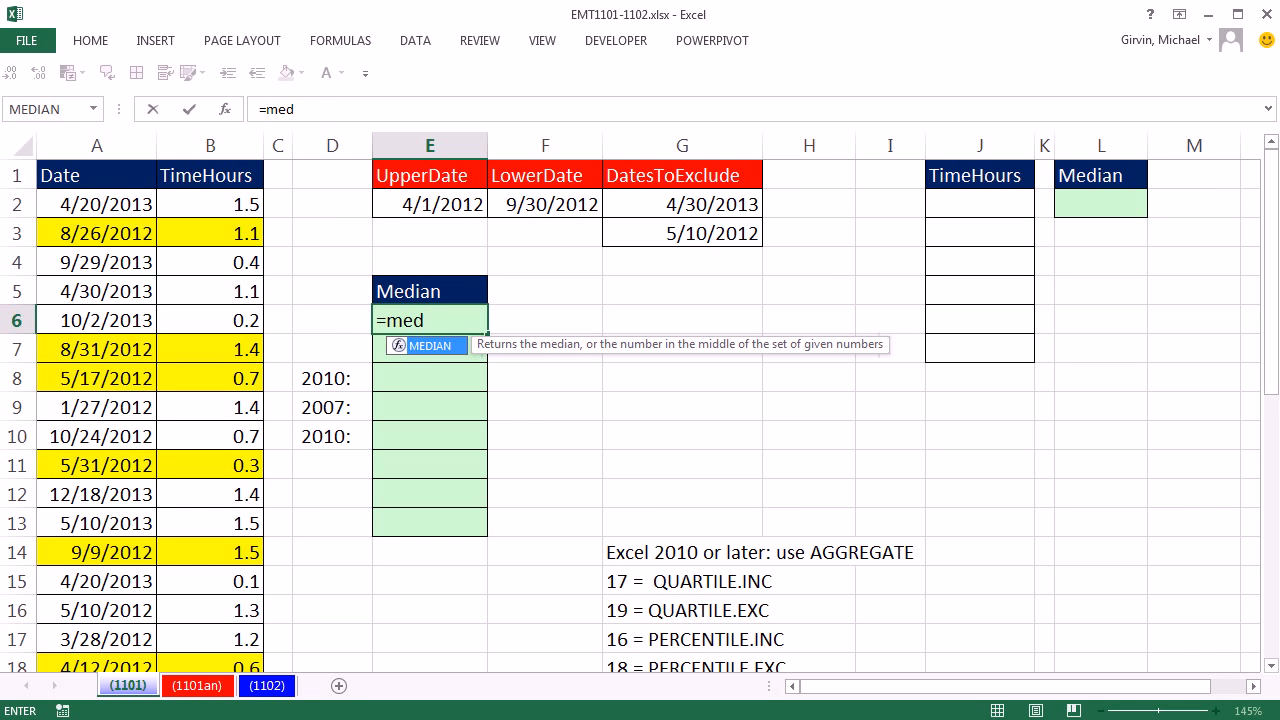
type("d")
key("Tab")
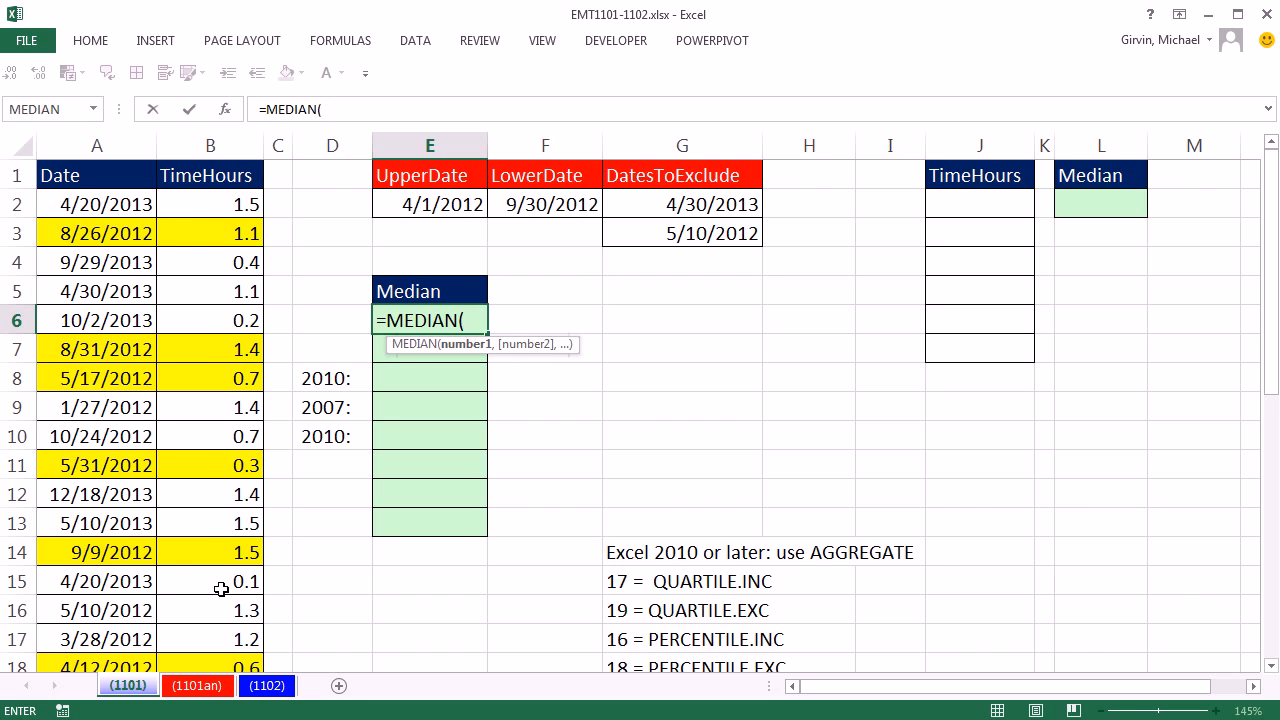
left_click(199, 208)
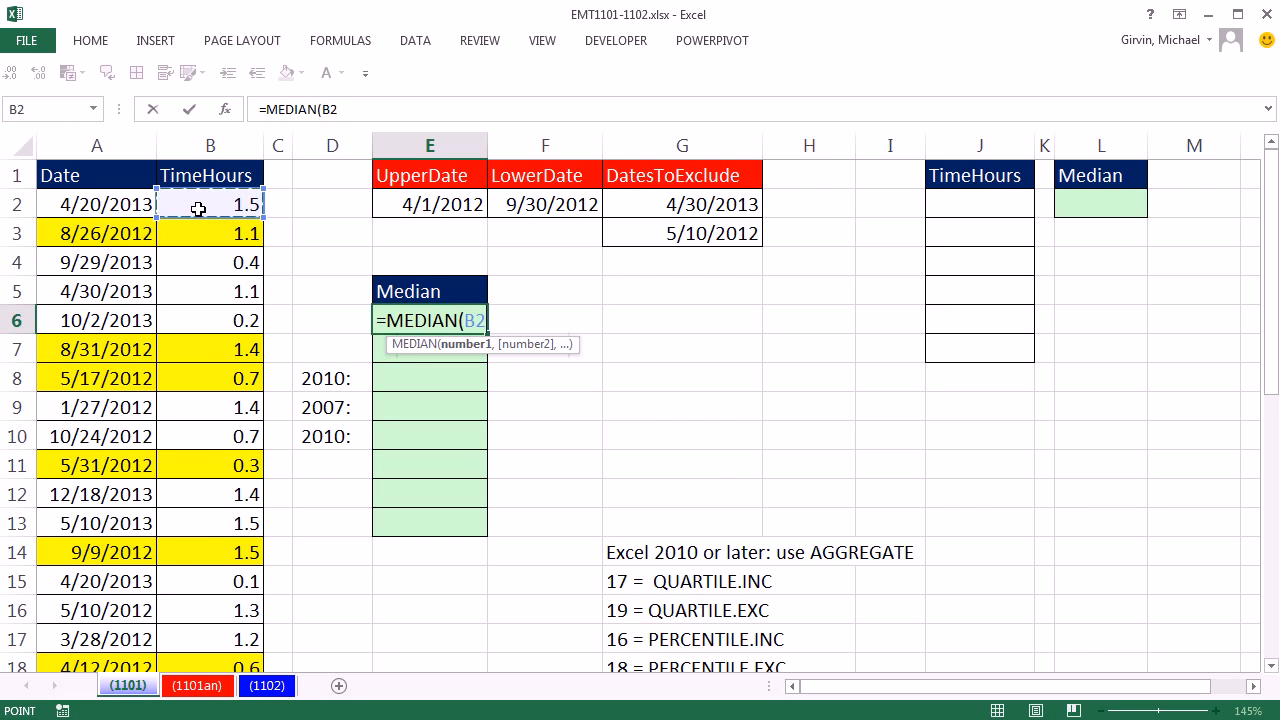
key("ctrl+shift+Down")
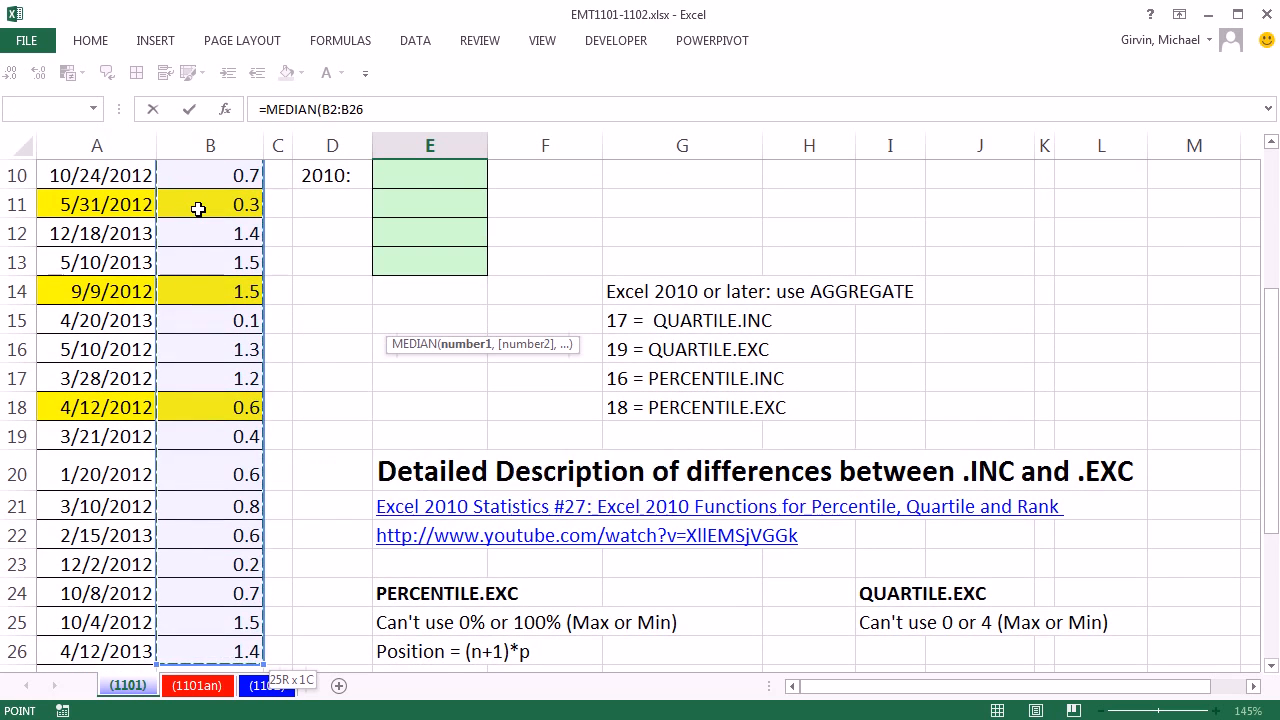
key("ctrl+BackSpace")
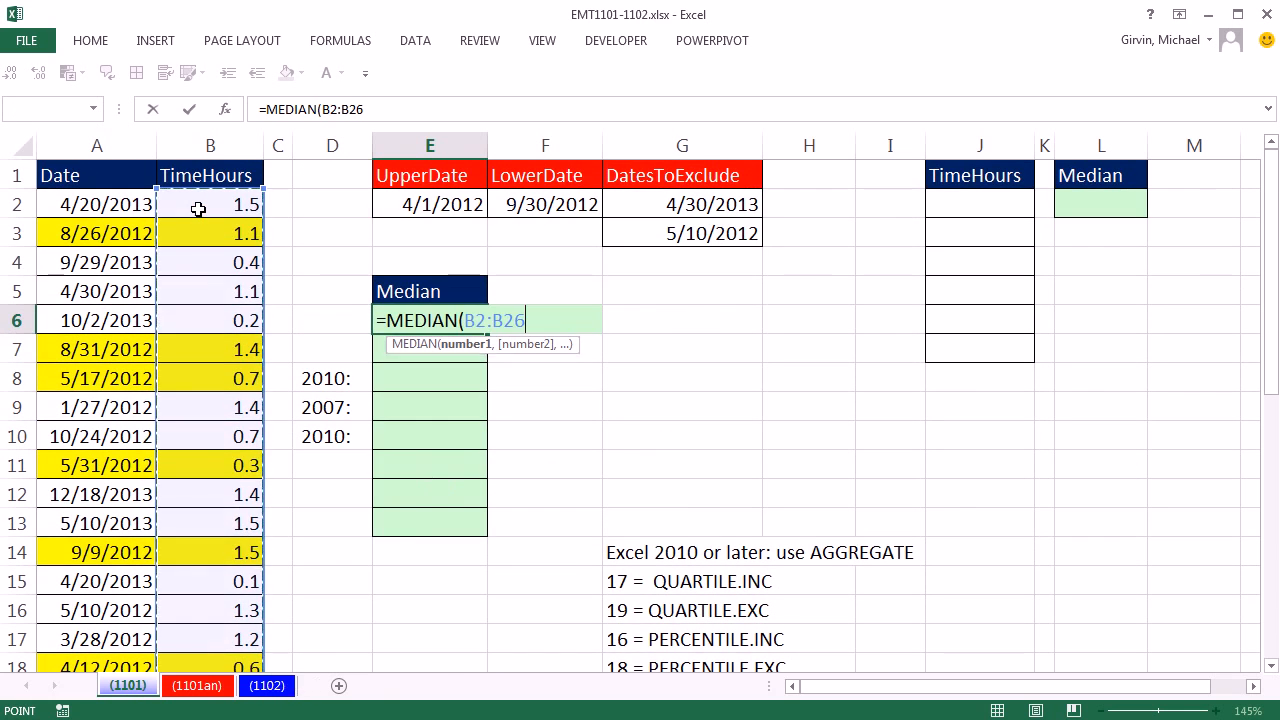
key("Return")
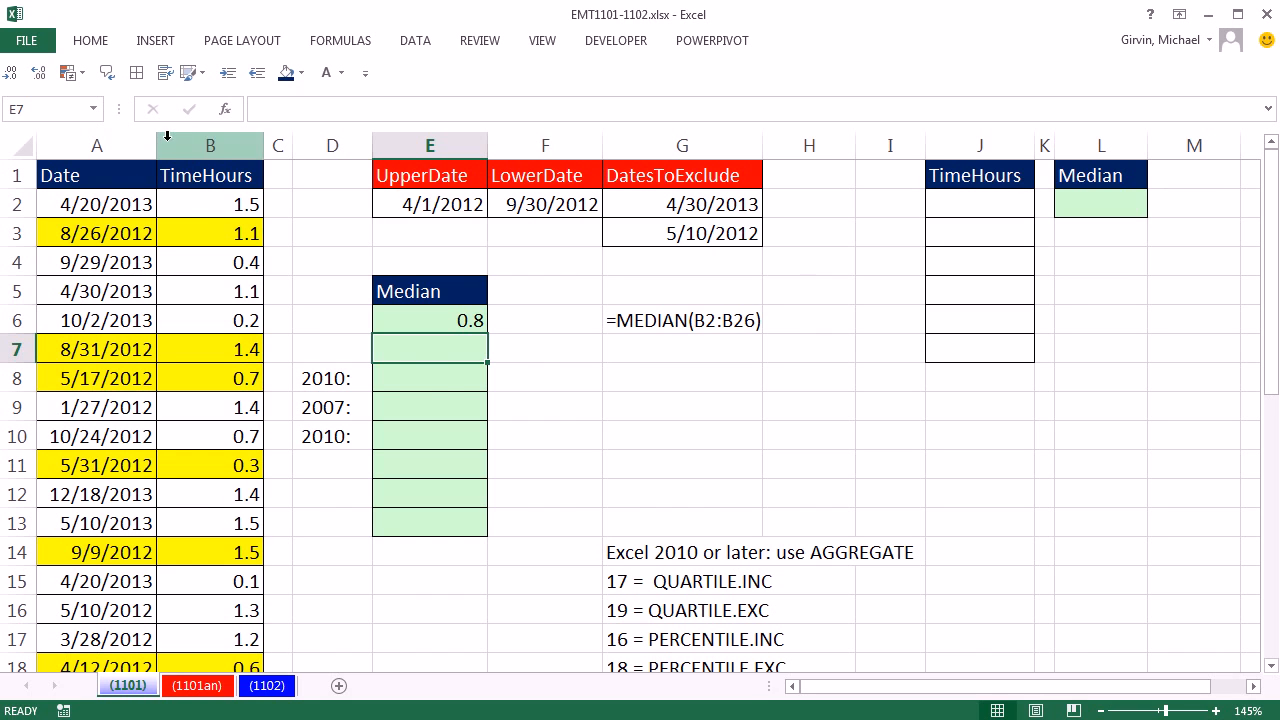
Build a MEDIAN formula in E7 from the yellow-highlighted TimeHours cells B3, B7:B8, B11, B14 and B18
type("=")
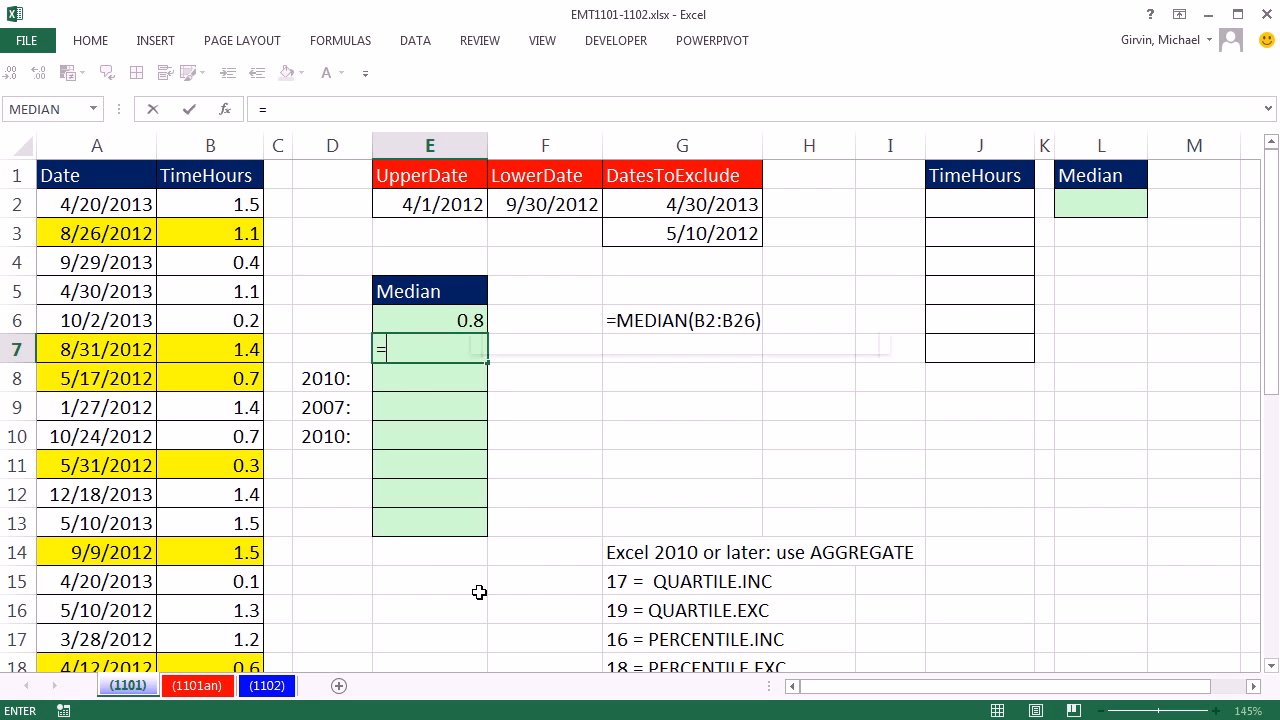
type("med")
key("Tab")
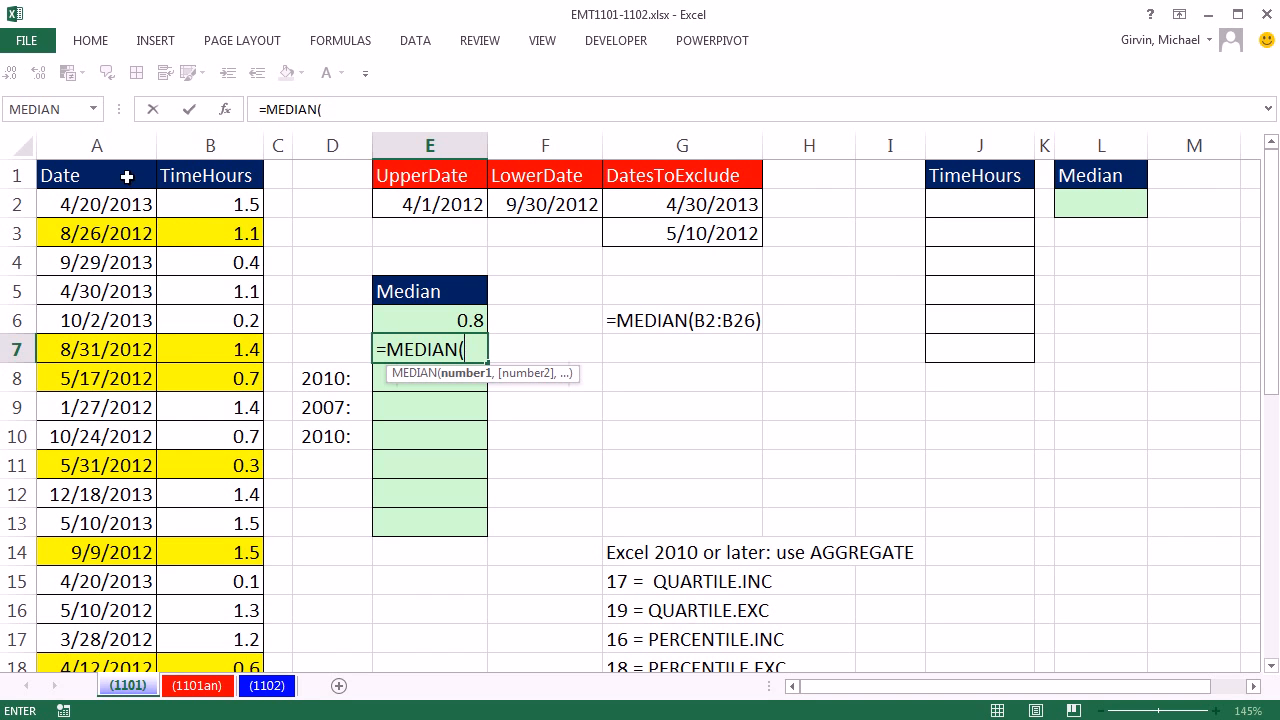
left_click(222, 235)
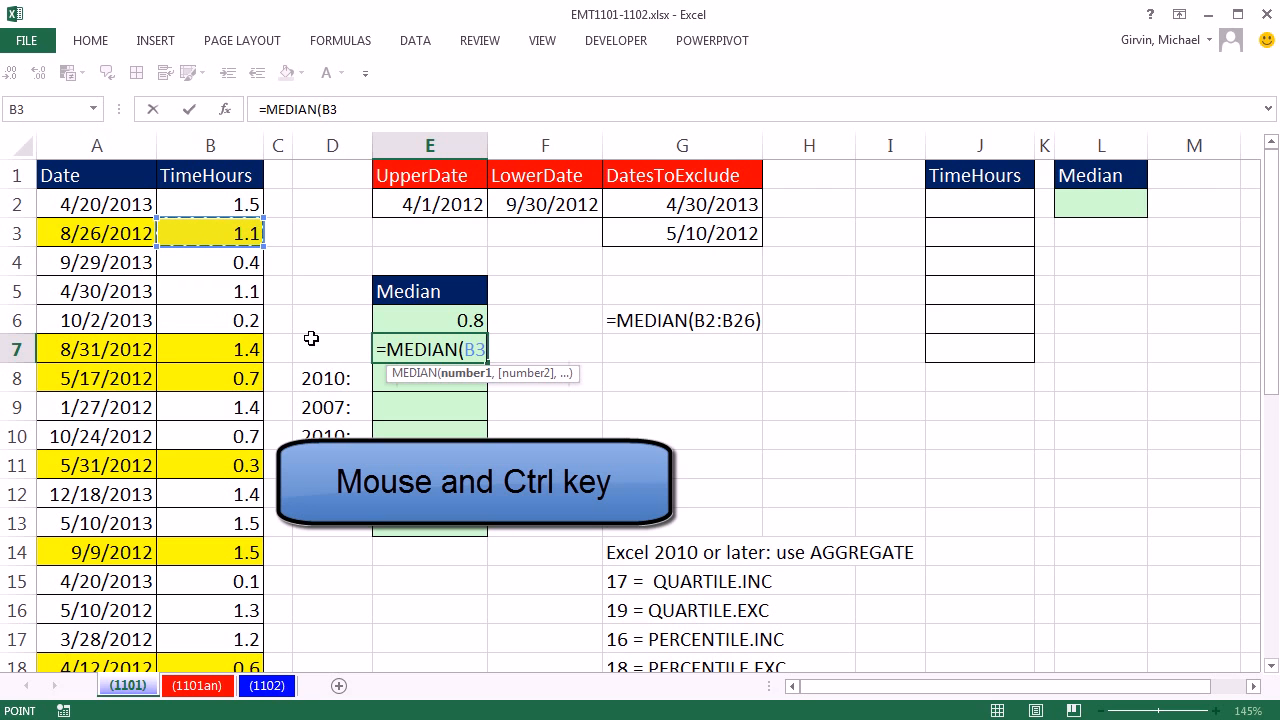
left_click(216, 345, "ctrl")
left_click_drag(216, 345, 237, 376)
left_click(241, 462, "ctrl")
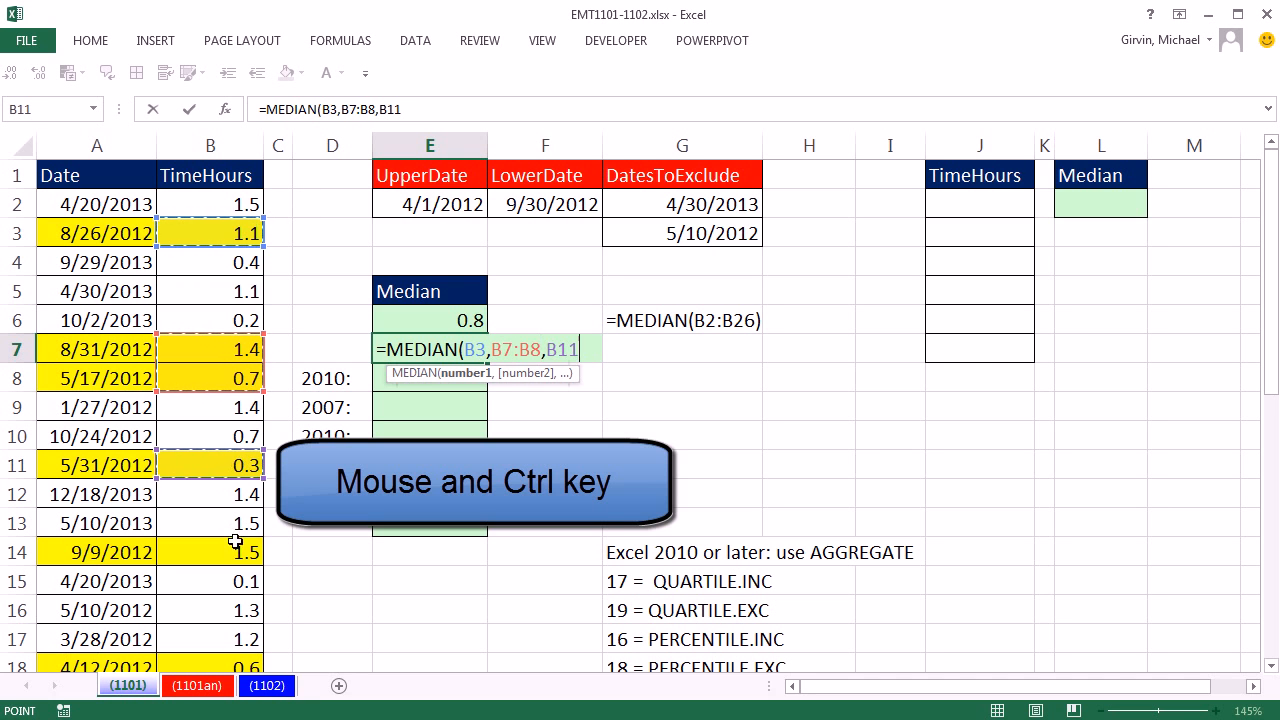
left_click(234, 541, "ctrl")
left_click(225, 666, "ctrl")
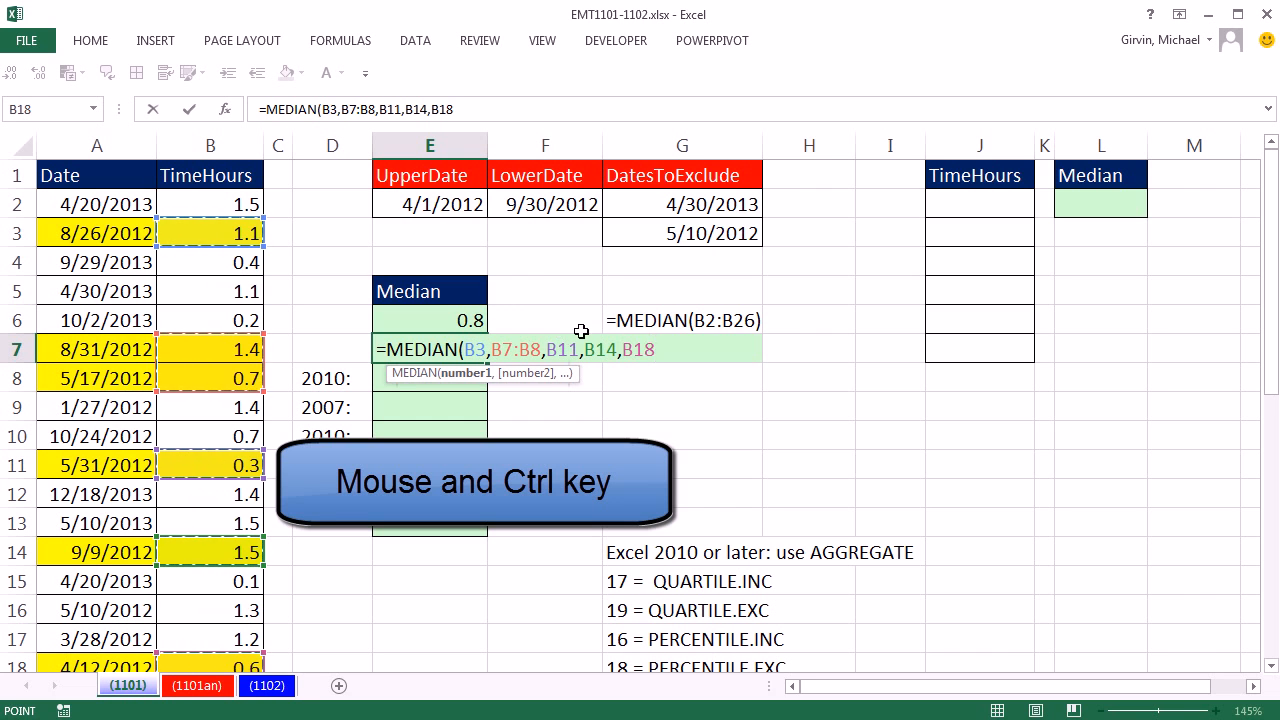
Check the separate arguments of the E7 MEDIAN formula, then close its parenthesis and enter it
left_click(634, 350)
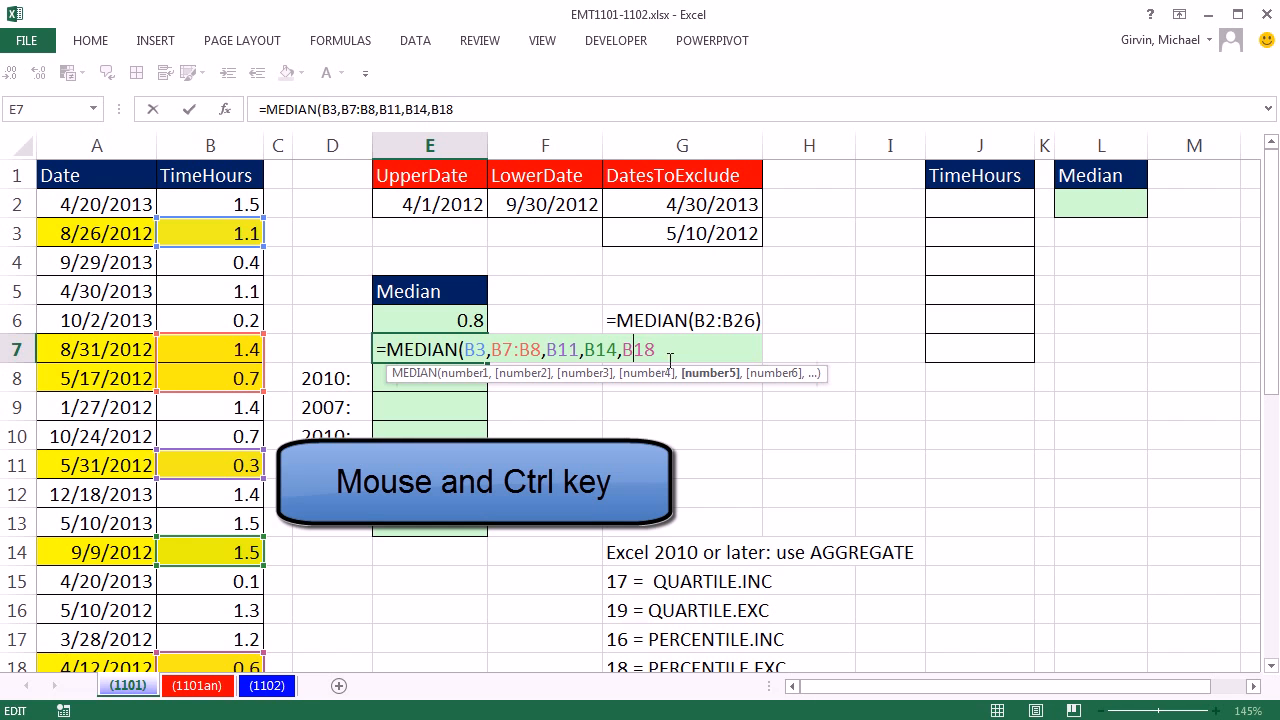
key("Left")
key("Left")
key("Left")
key("Left")
key("Left")
key("Left")
key("Left")
key("Left")
key("Left")
key("Left")
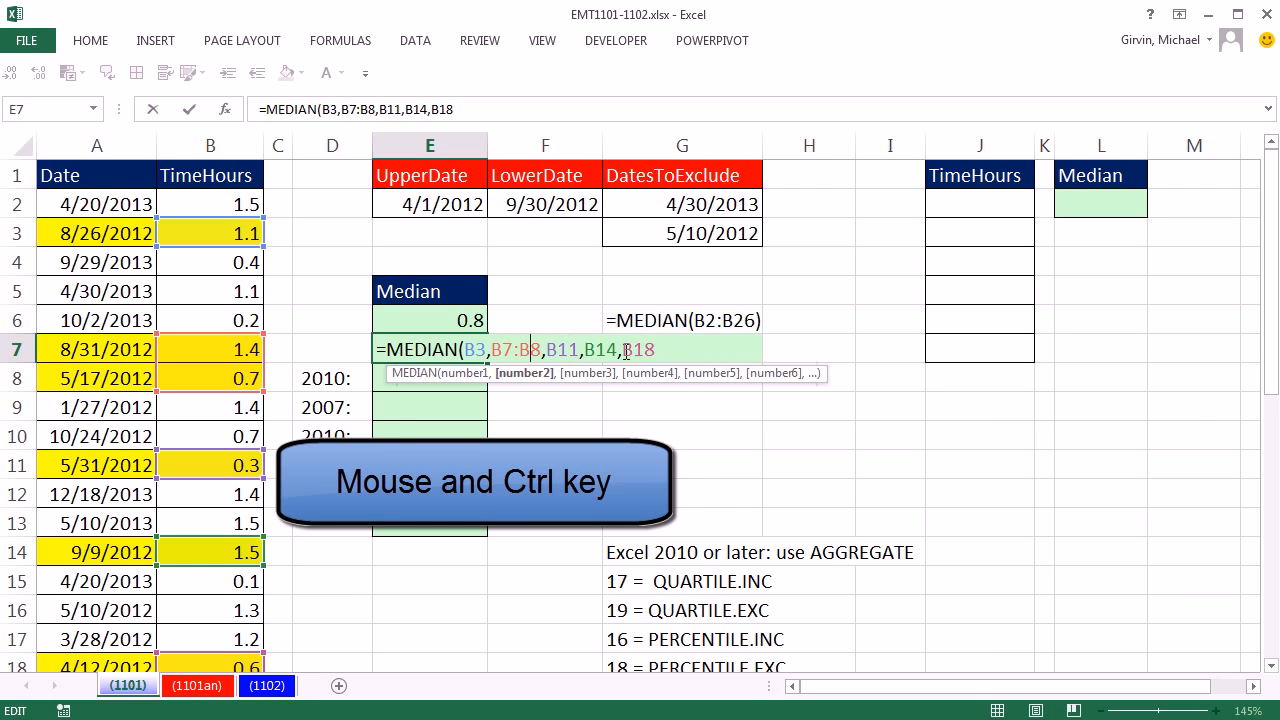
left_click(656, 350)
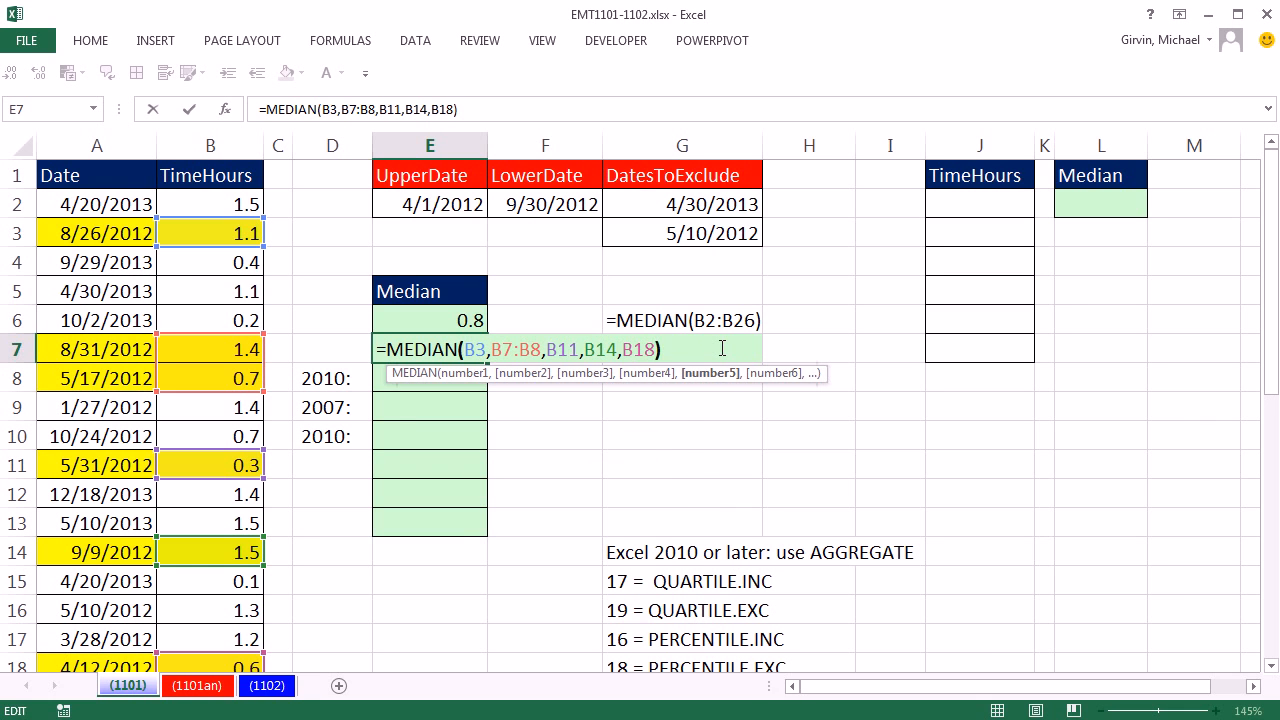
key("Return")
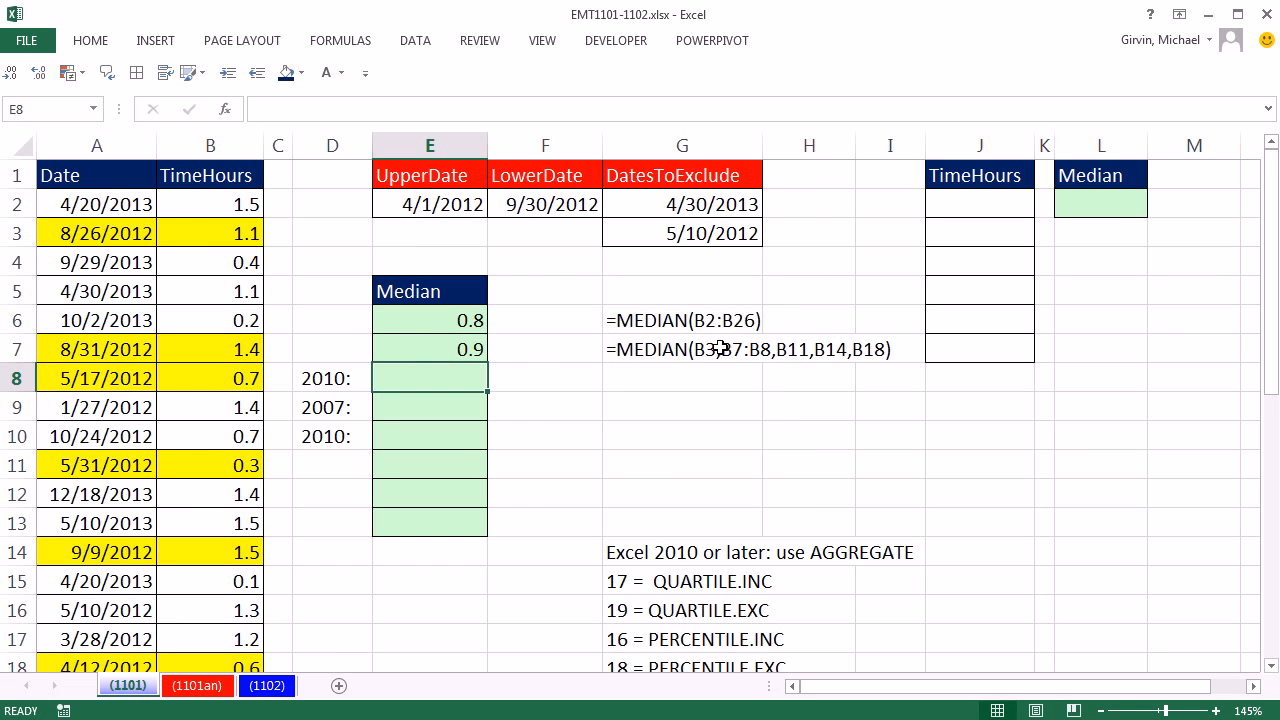
Empty the Office Clipboard of all stored items and close it
left_click(232, 228)
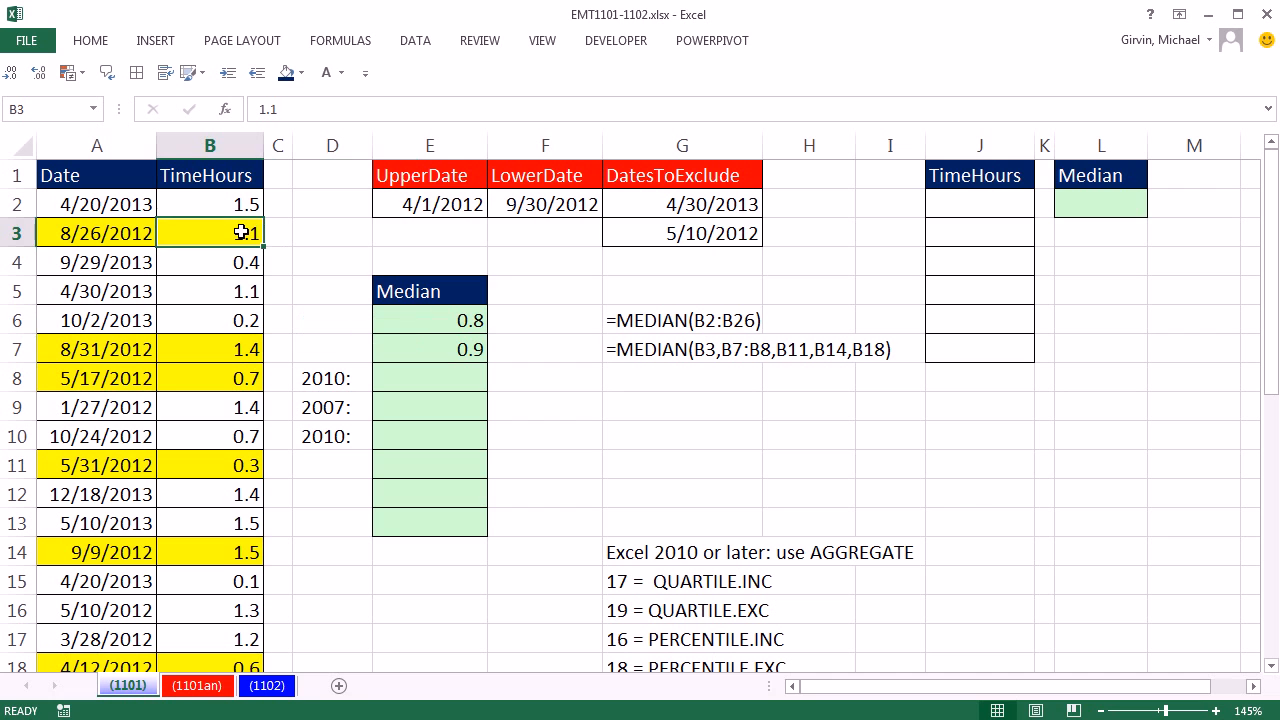
key("ctrl+c")
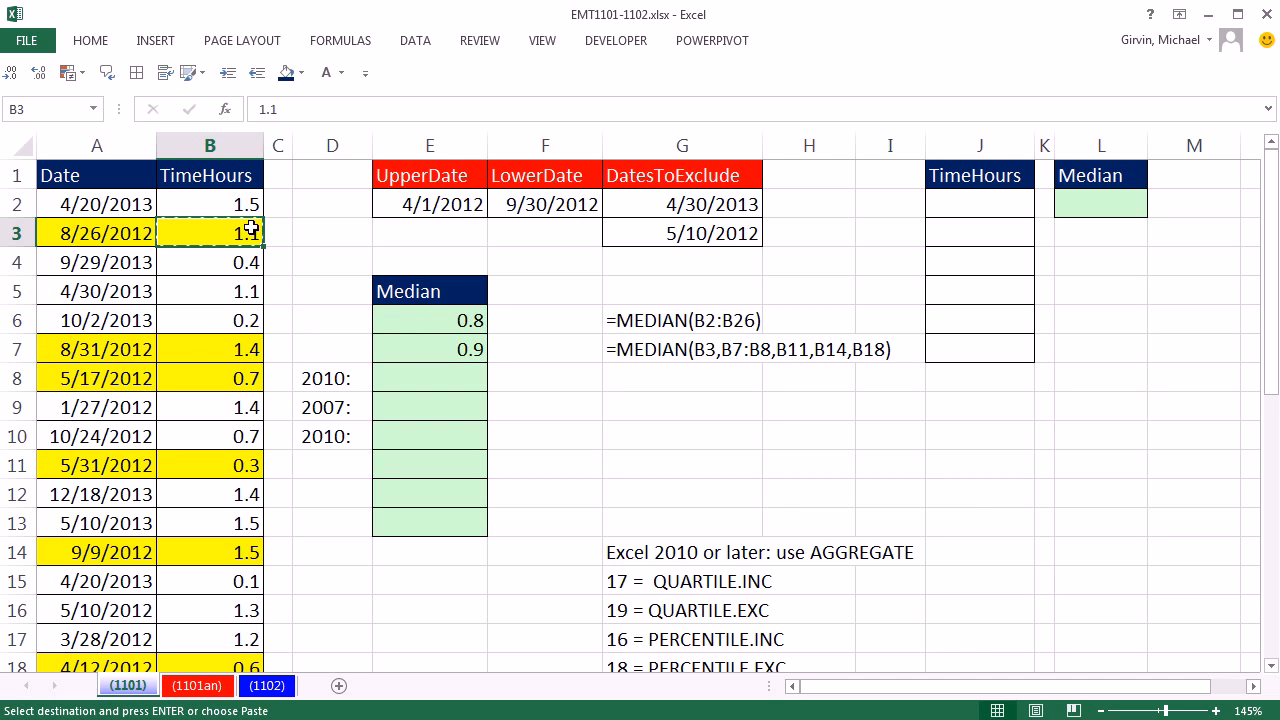
left_click(91, 45)
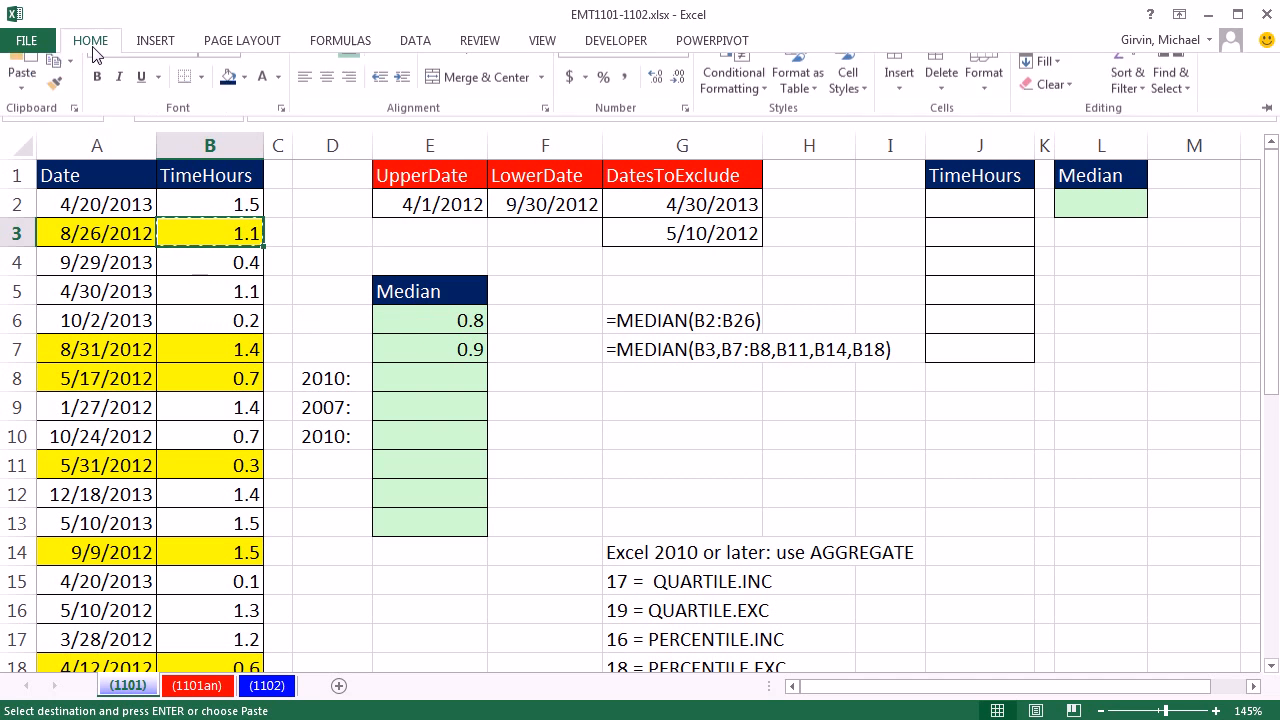
left_click(75, 138)
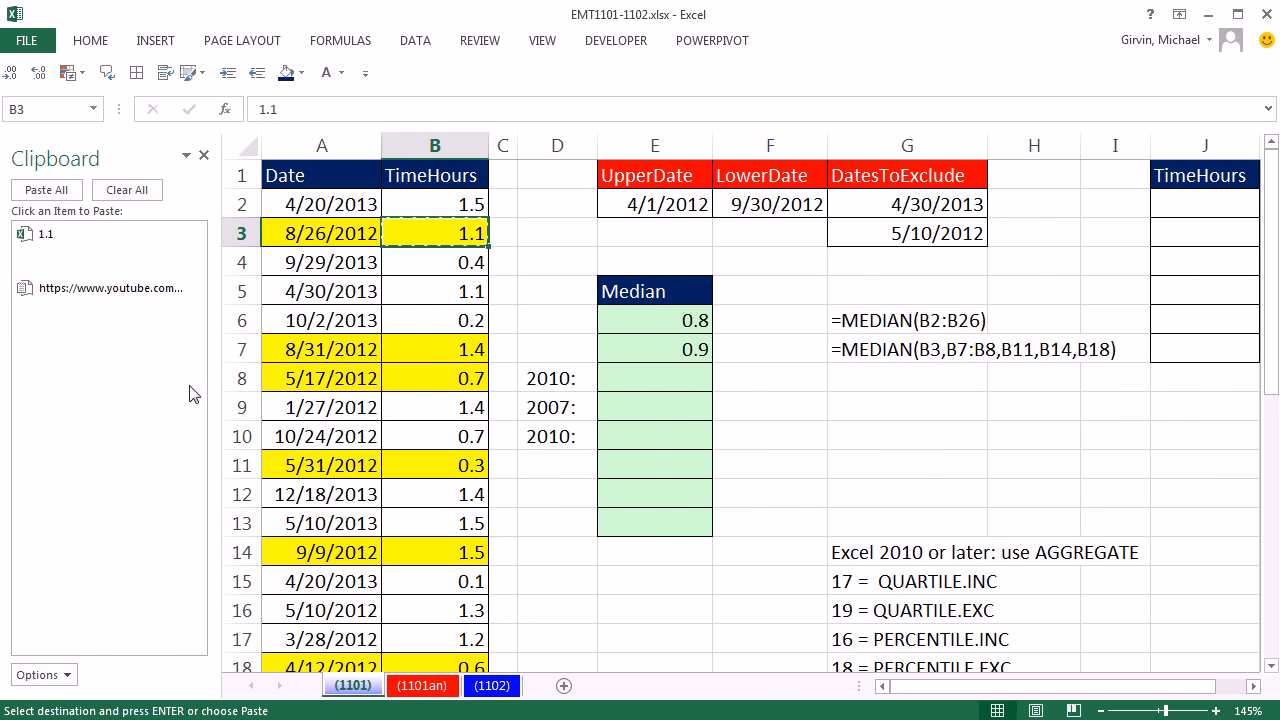
left_click(145, 190)
left_click(203, 156)
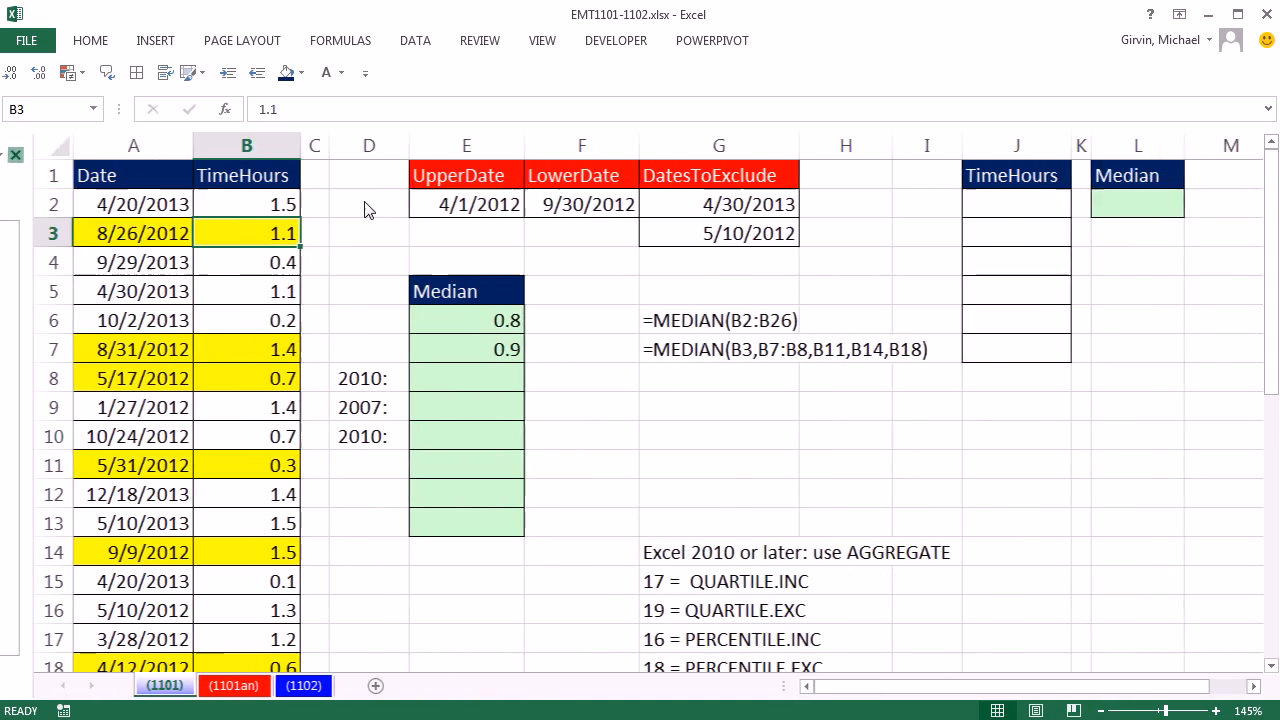
Collect the highlighted TimeHours cells B3, B7:B8, B11, B14 and B18 as separate copies on the Office Clipboard
key("ctrl+c")
key("ctrl+c")
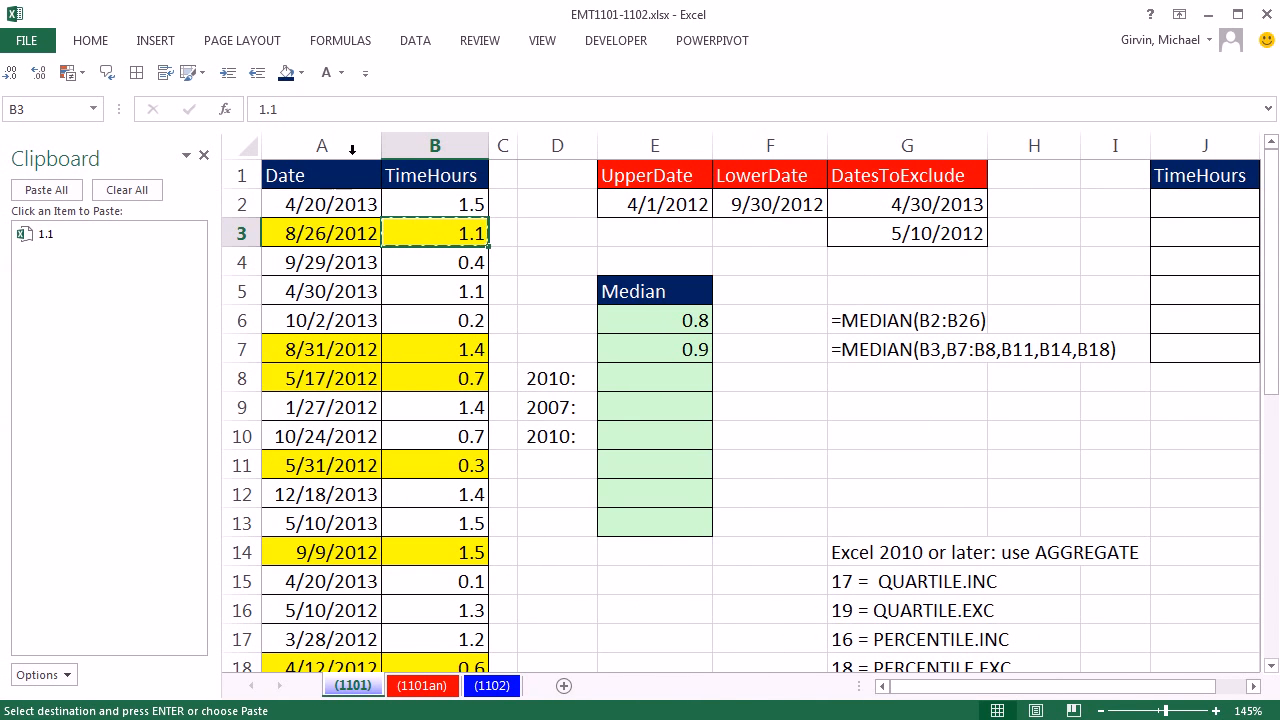
left_click(456, 361)
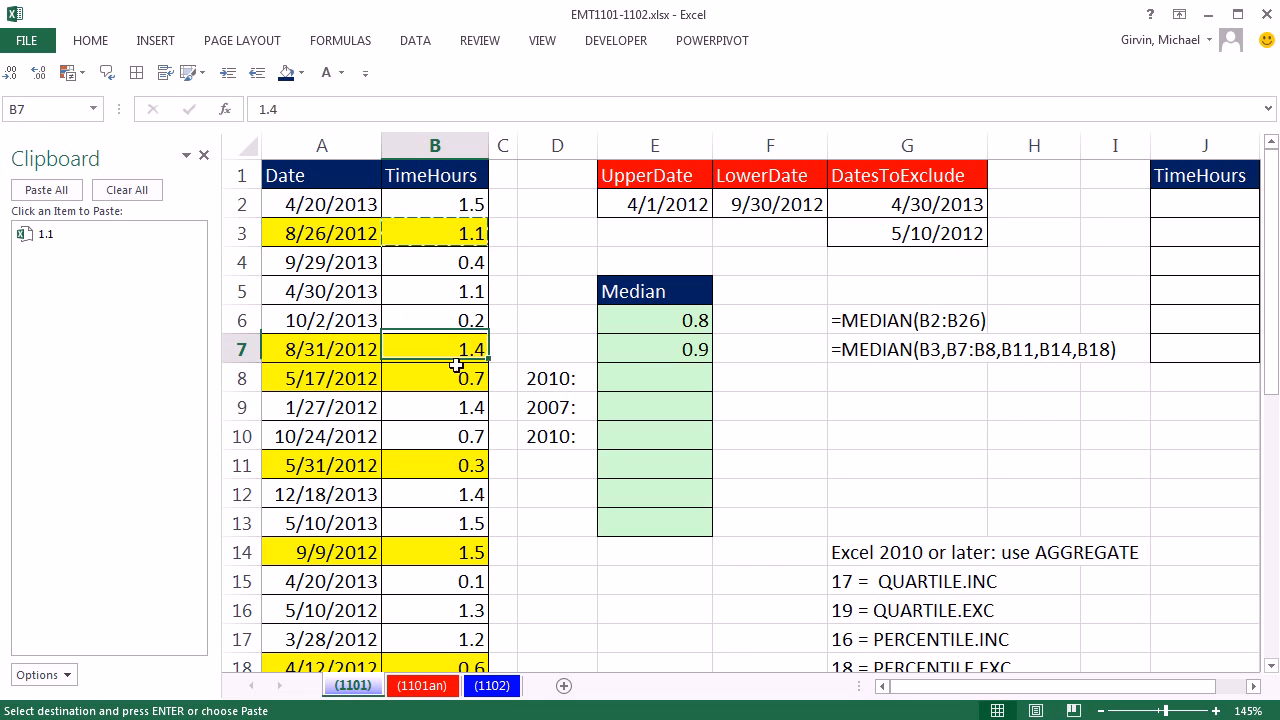
left_click_drag(456, 366, 456, 371)
key("ctrl+c")
left_click(446, 465)
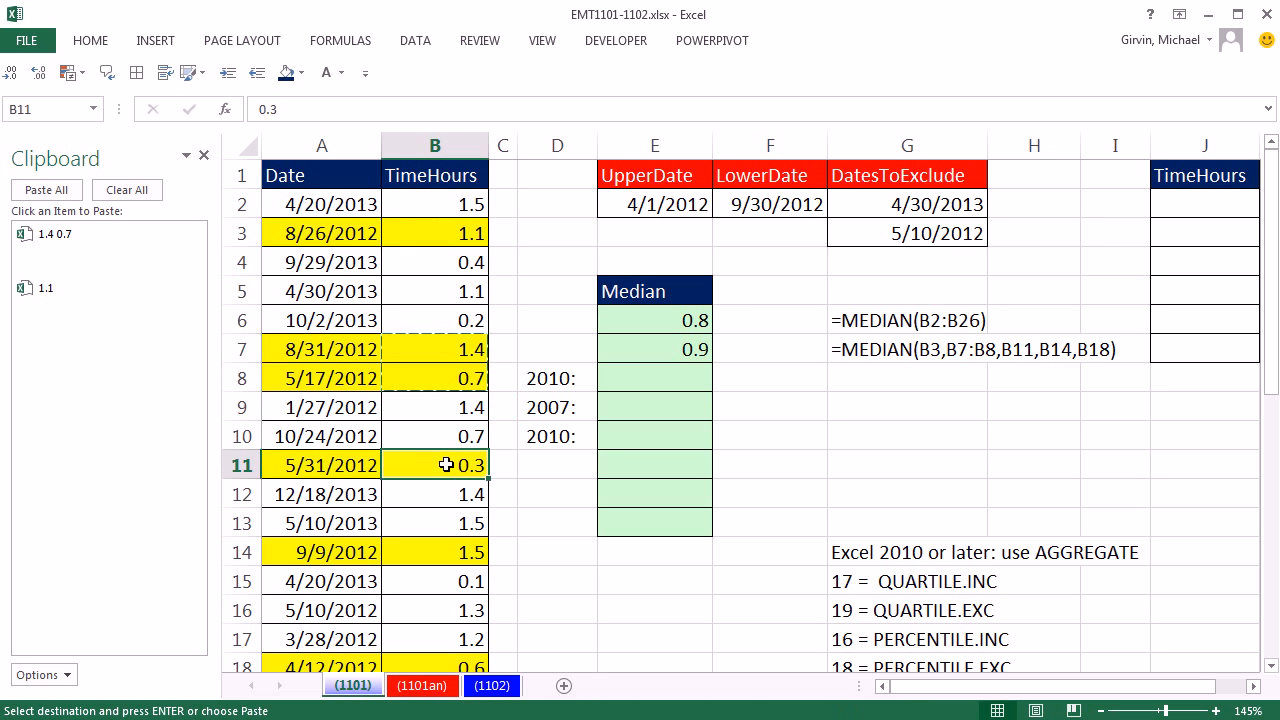
key("ctrl+c")
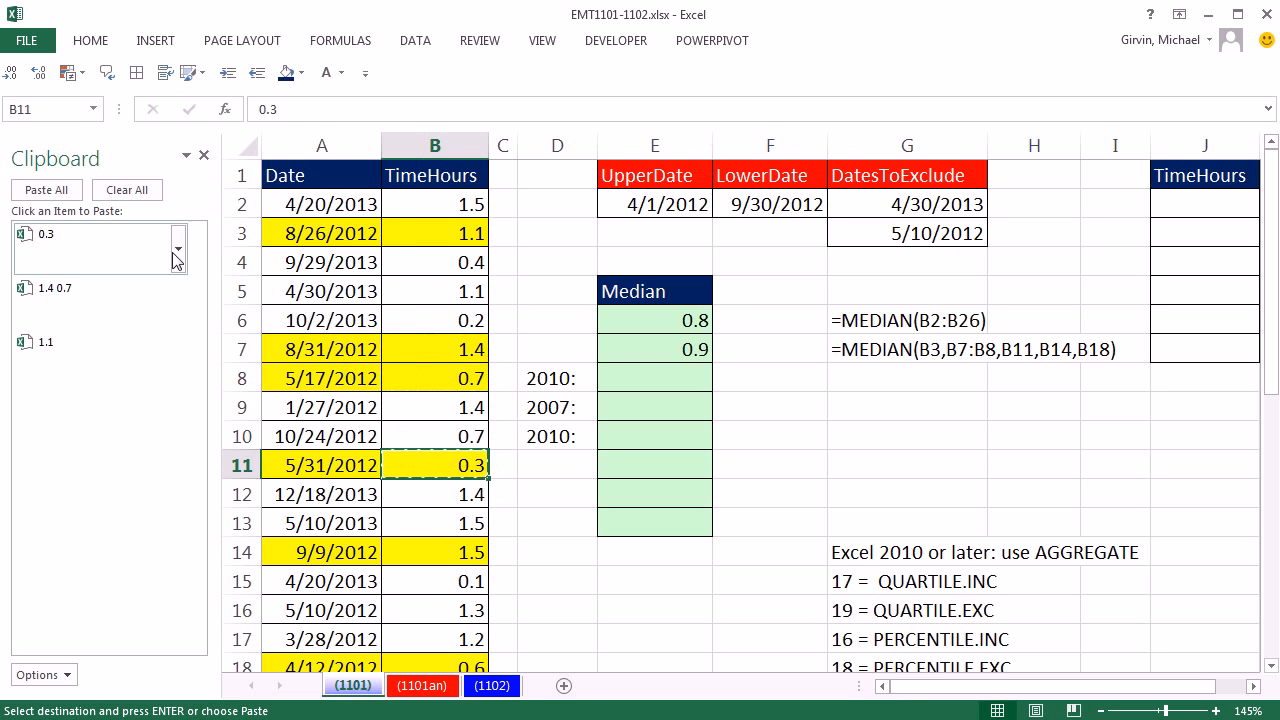
left_click(430, 555)
key("ctrl+c")
left_click(430, 662)
key("ctrl+c")
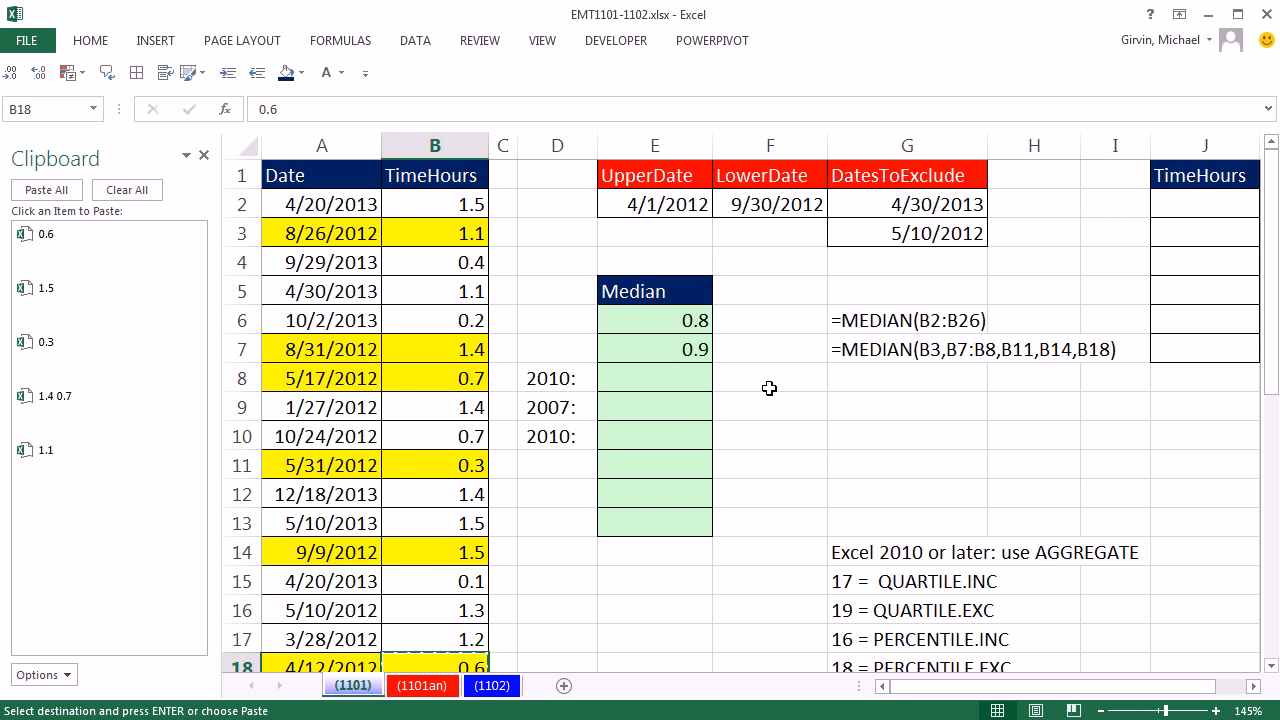
Paste all the collected clipboard items under the TimeHours heading in column J, starting at J2
left_click(1166, 206)
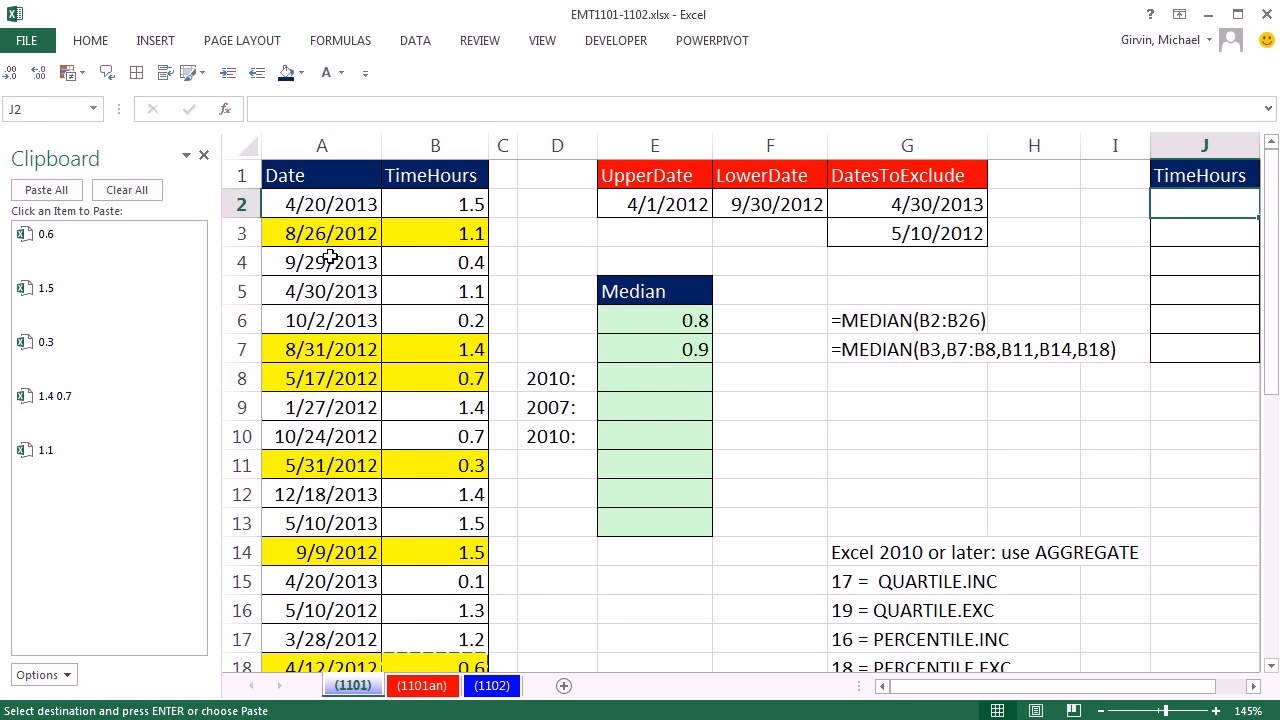
left_click_drag(219, 248, 179, 252)
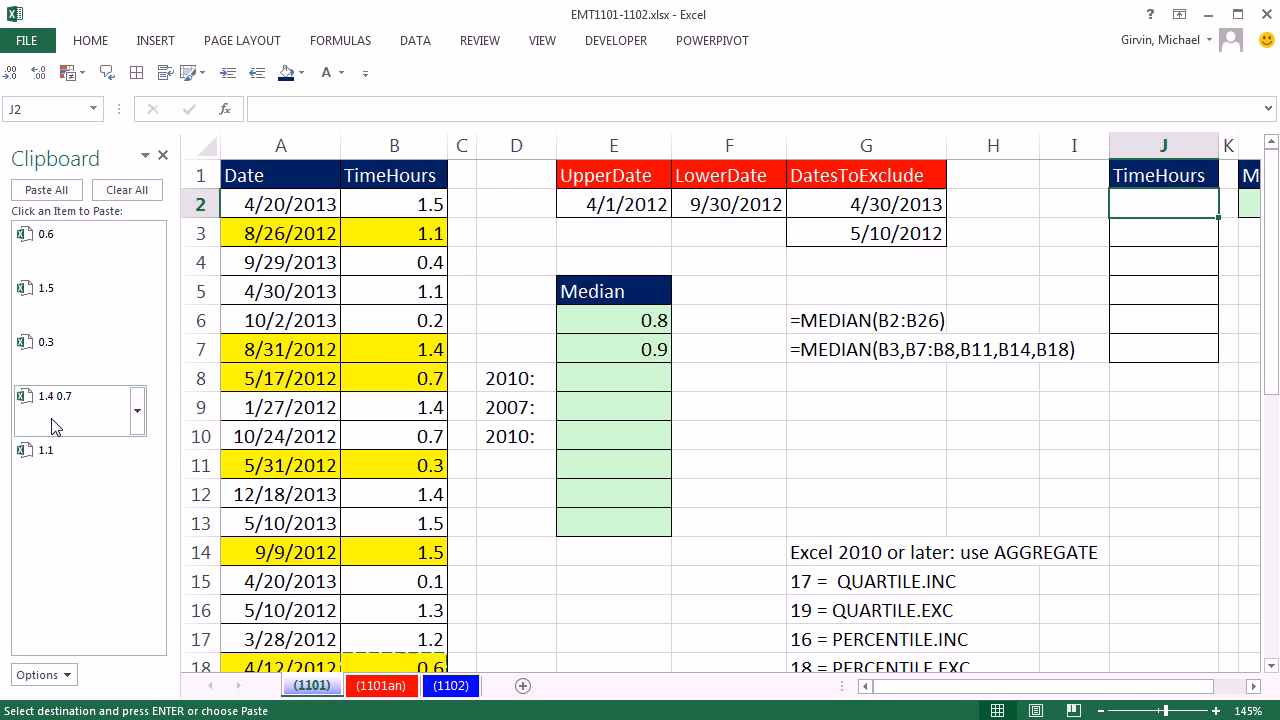
left_click(46, 189)
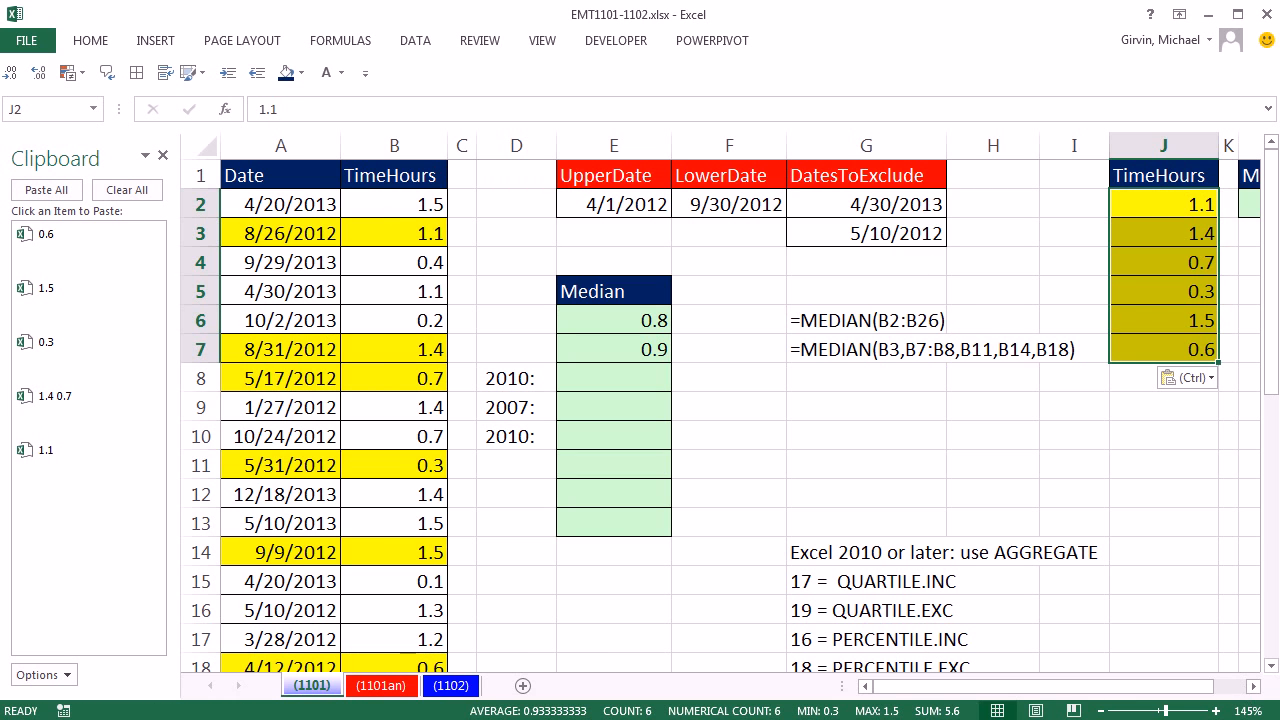
Clear the formats from the pasted TimeHours values in J2:J7
scroll(997, 503, "right", 4)
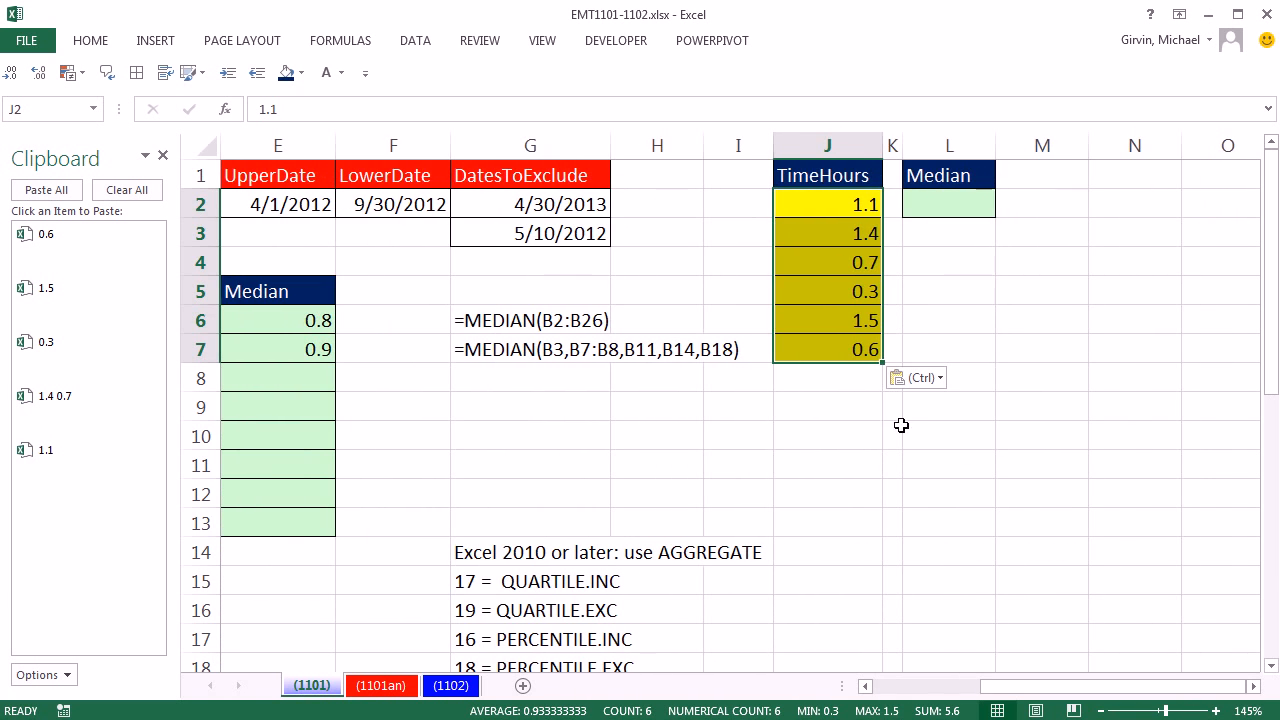
left_click(91, 40)
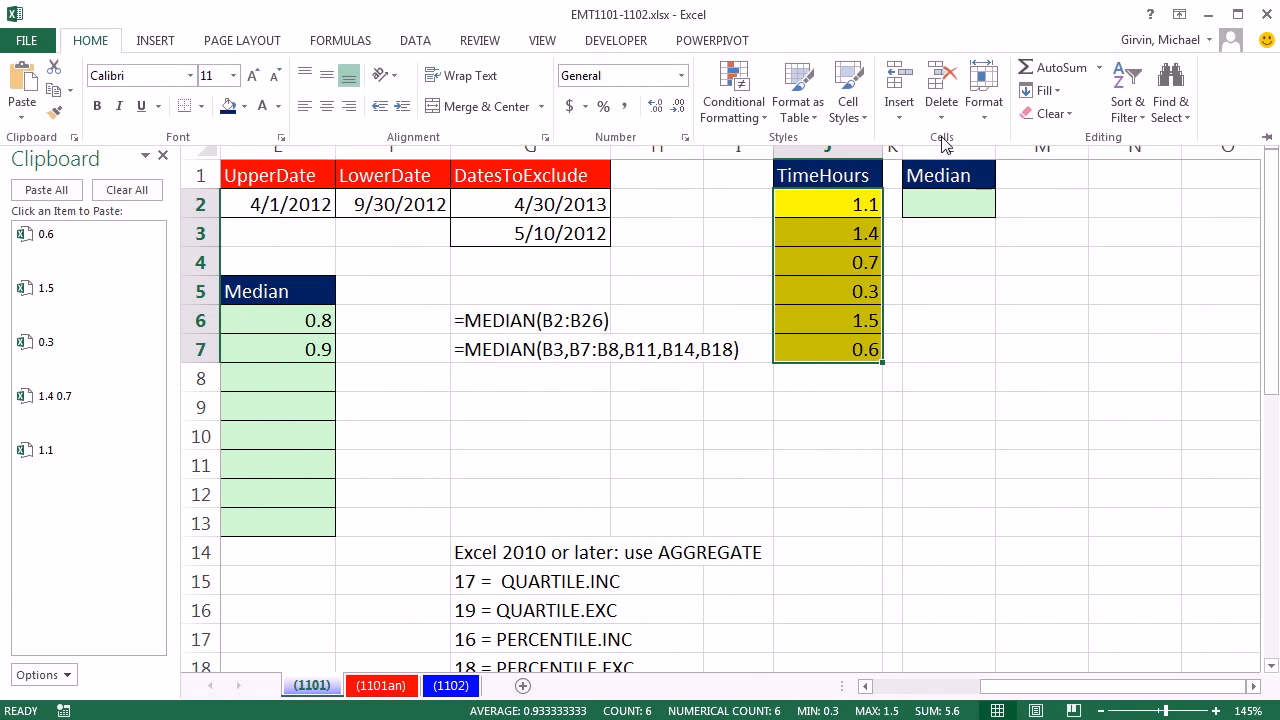
left_click(1080, 118)
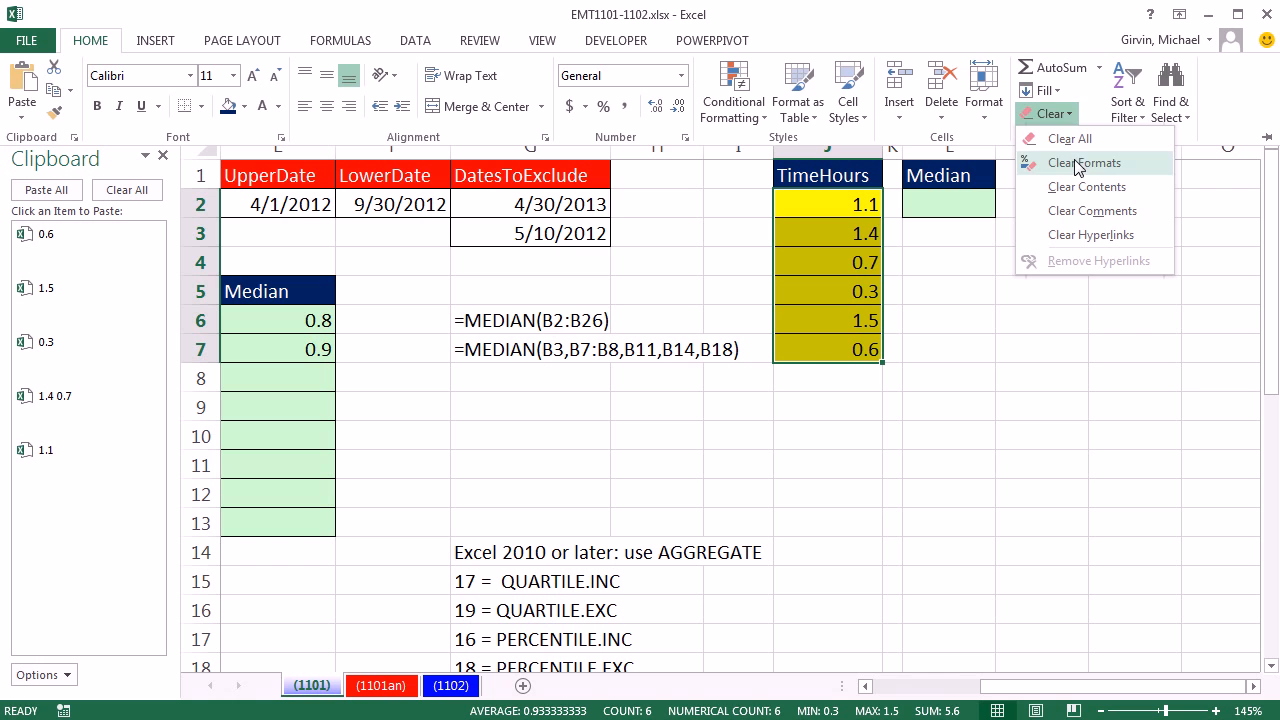
left_click(1128, 318)
key("alt")
key("e")
key("a")
key("f")
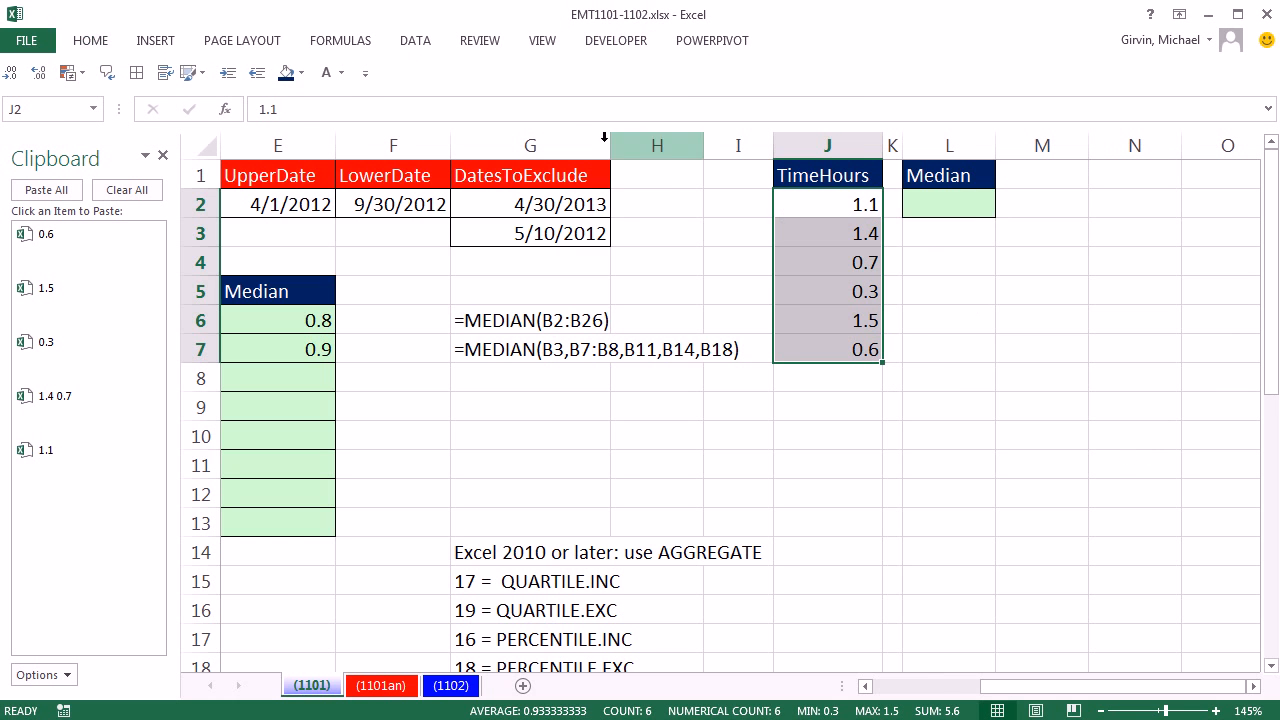
Calculate the median of the pasted values in cell L2 with =MEDIAN(J2:J7)
left_click(984, 216)
type("=")
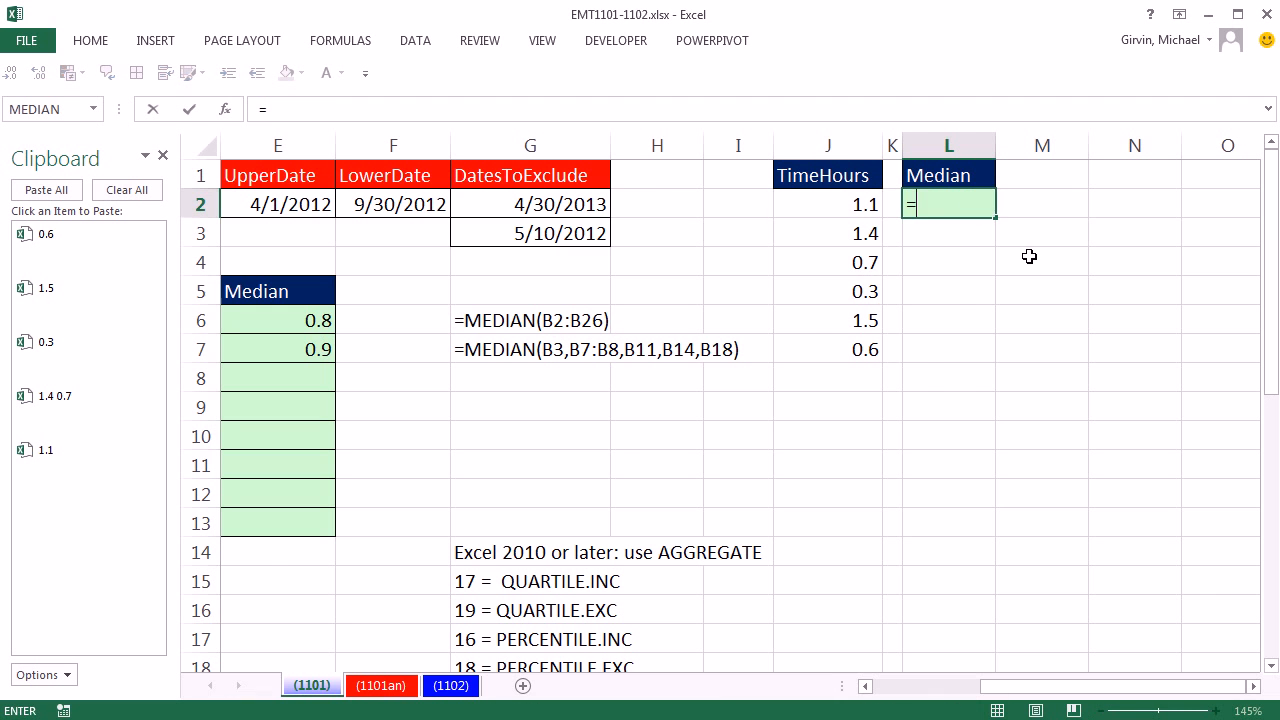
type("med")
key("Tab")
left_click_drag(850, 204, 845, 344)
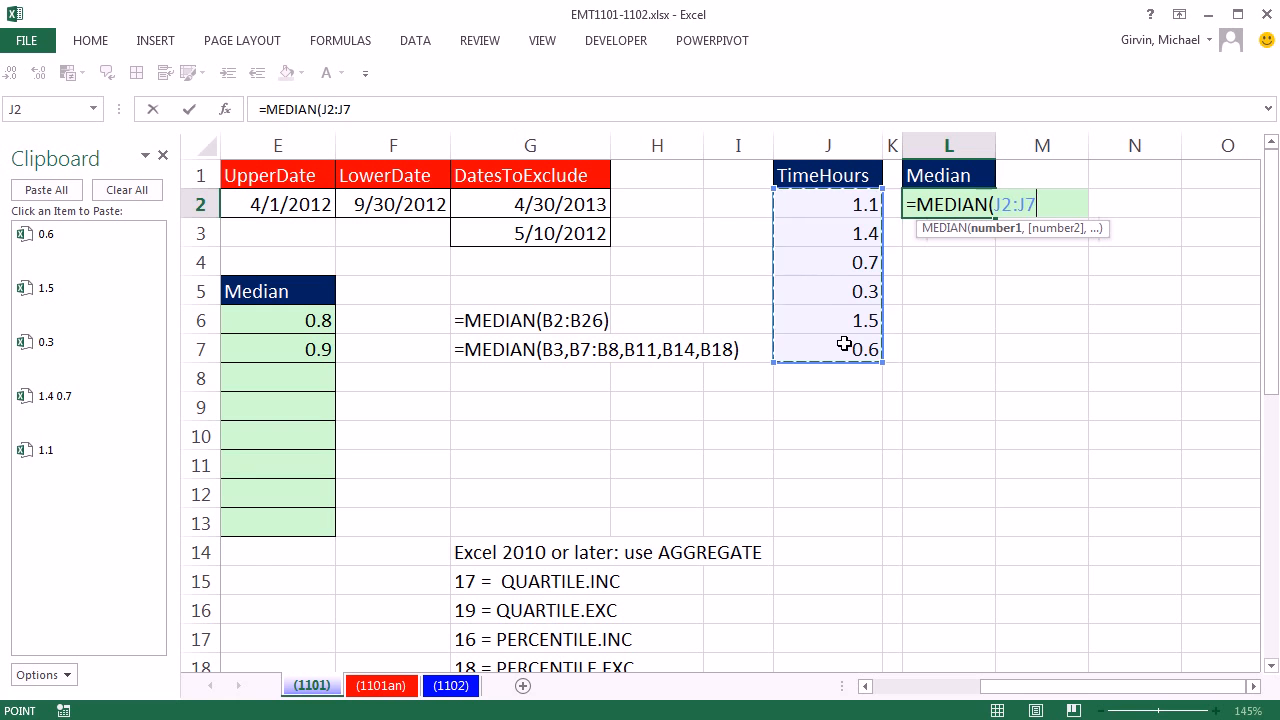
key("ctrl+Return")
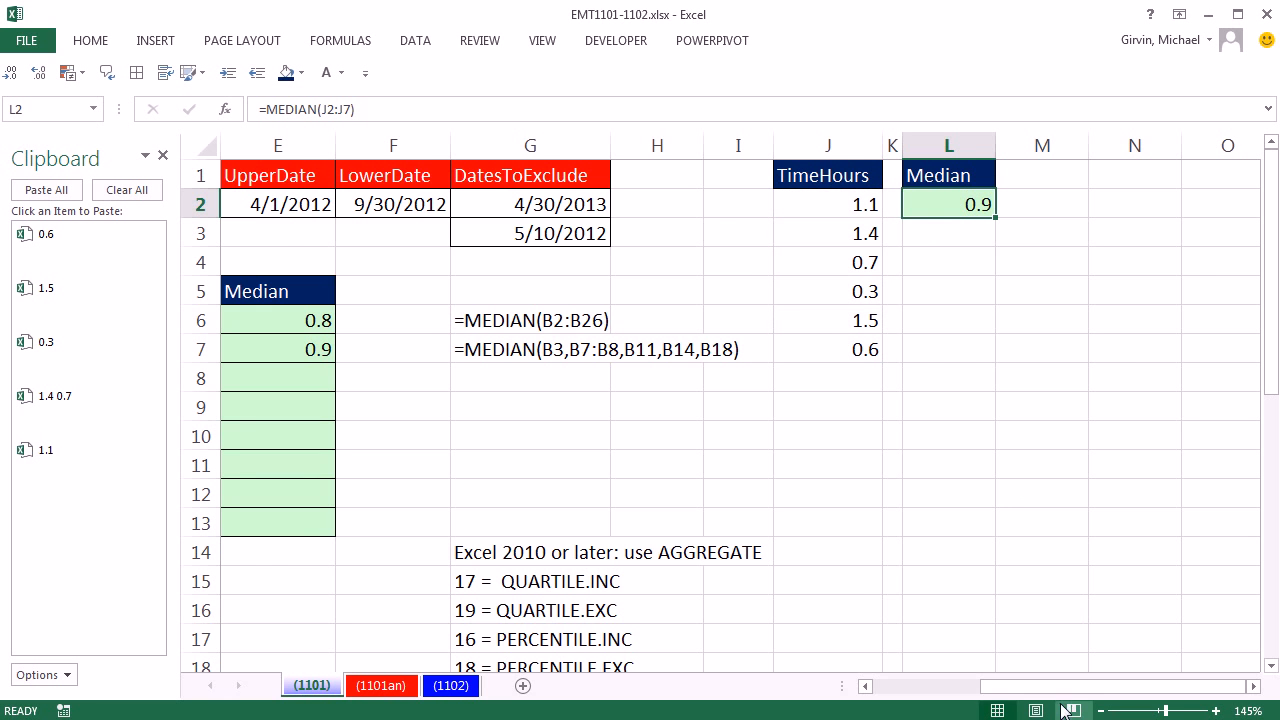
Close the Clipboard pane and start an AGGREGATE formula in E8 with function 12 (MEDIAN) and option 6 (ignore error values)
left_click_drag(1051, 686, 940, 686)
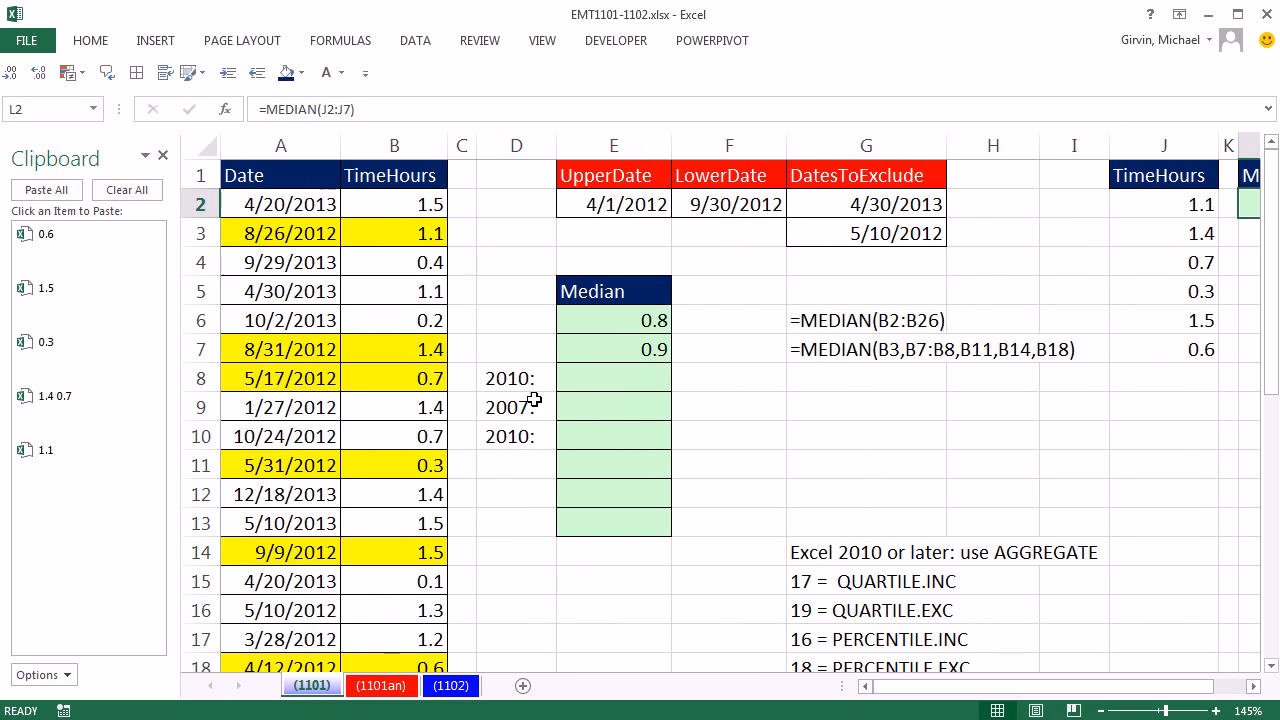
left_click(163, 155)
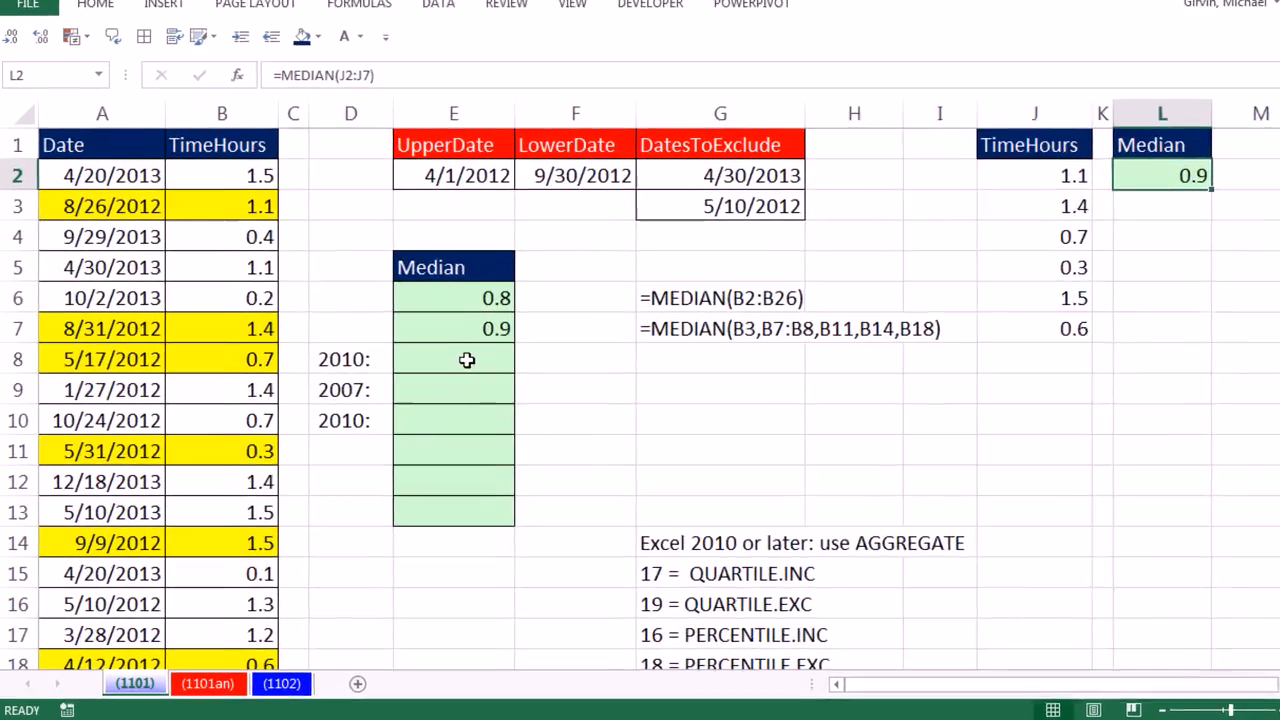
left_click(440, 382)
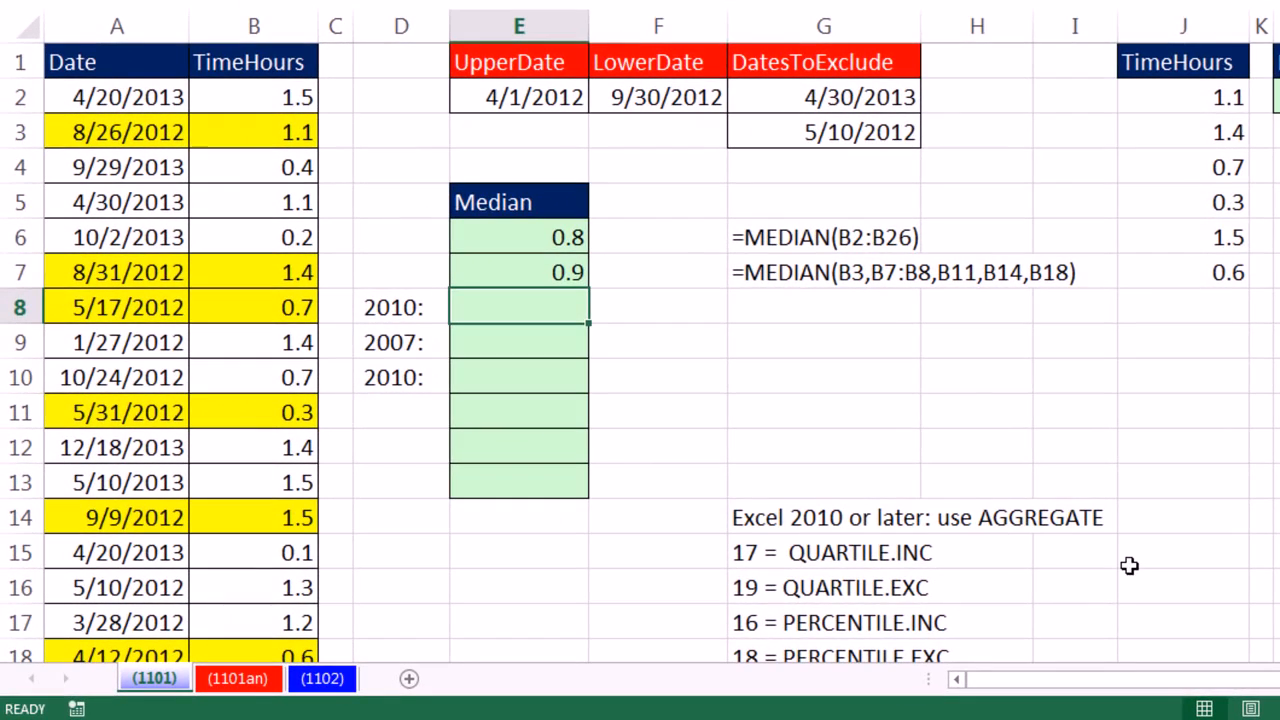
type("=ag")
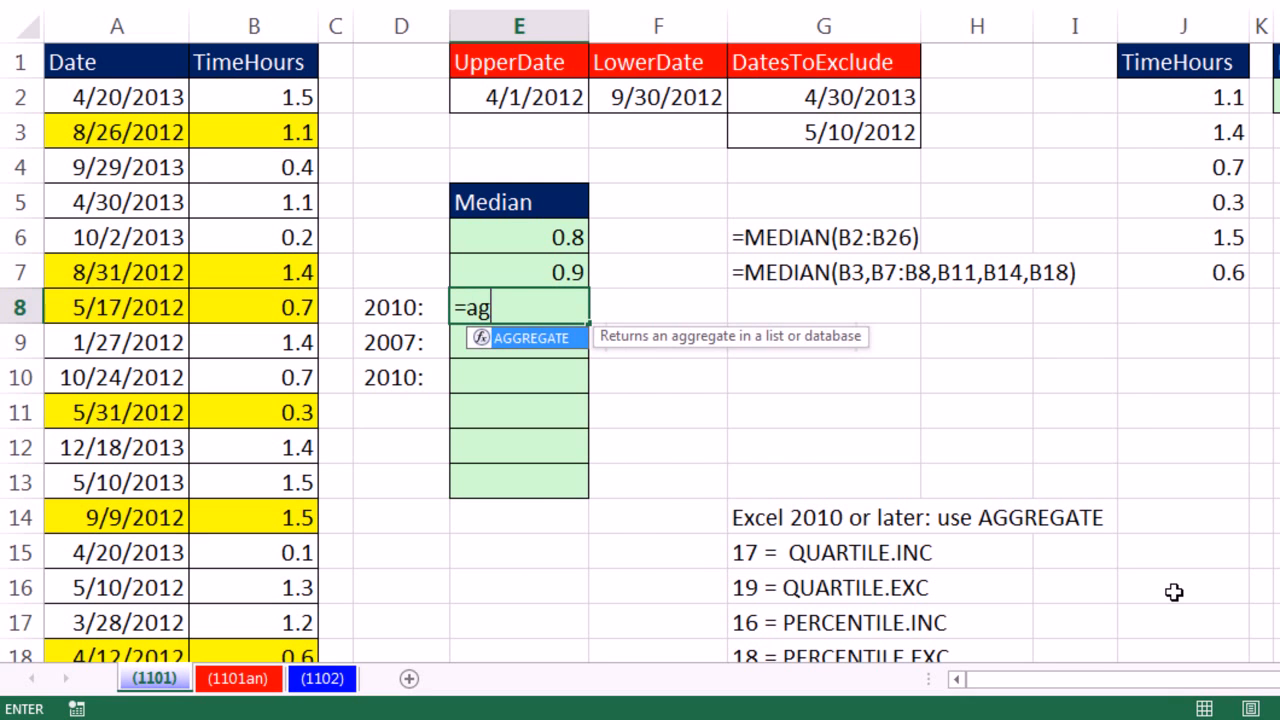
key("Tab")
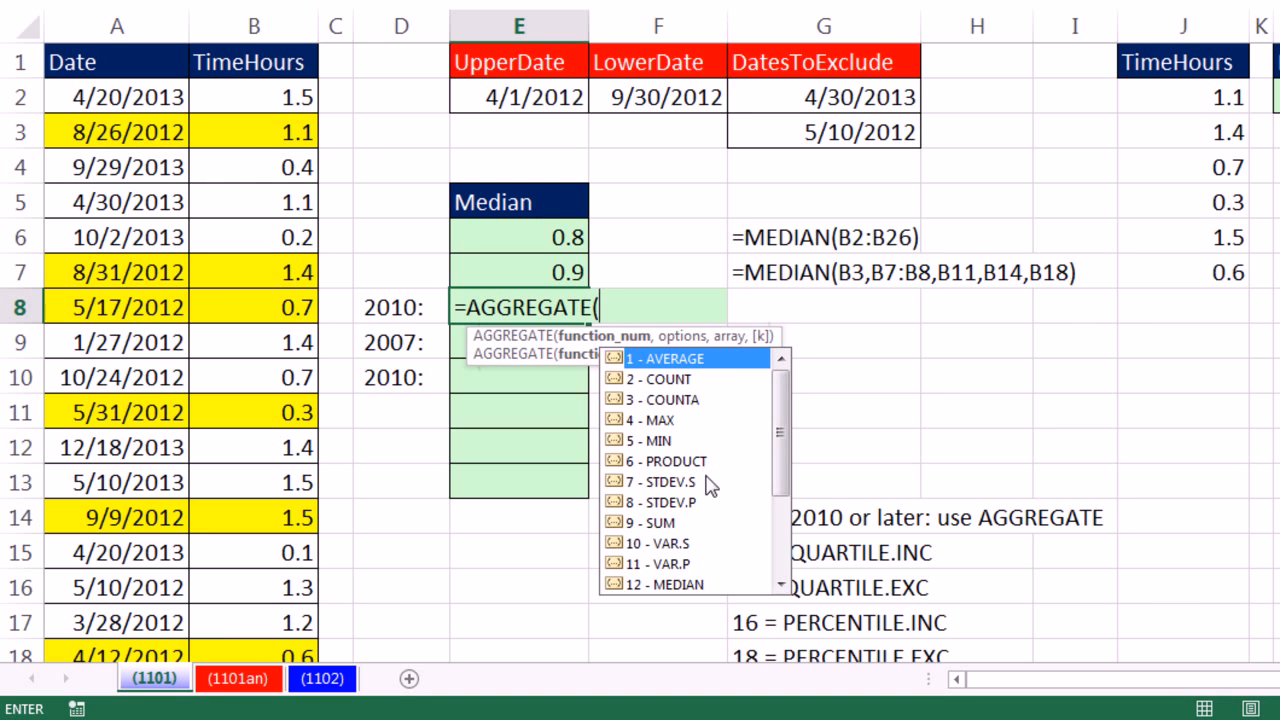
left_click_drag(777, 468, 770, 510)
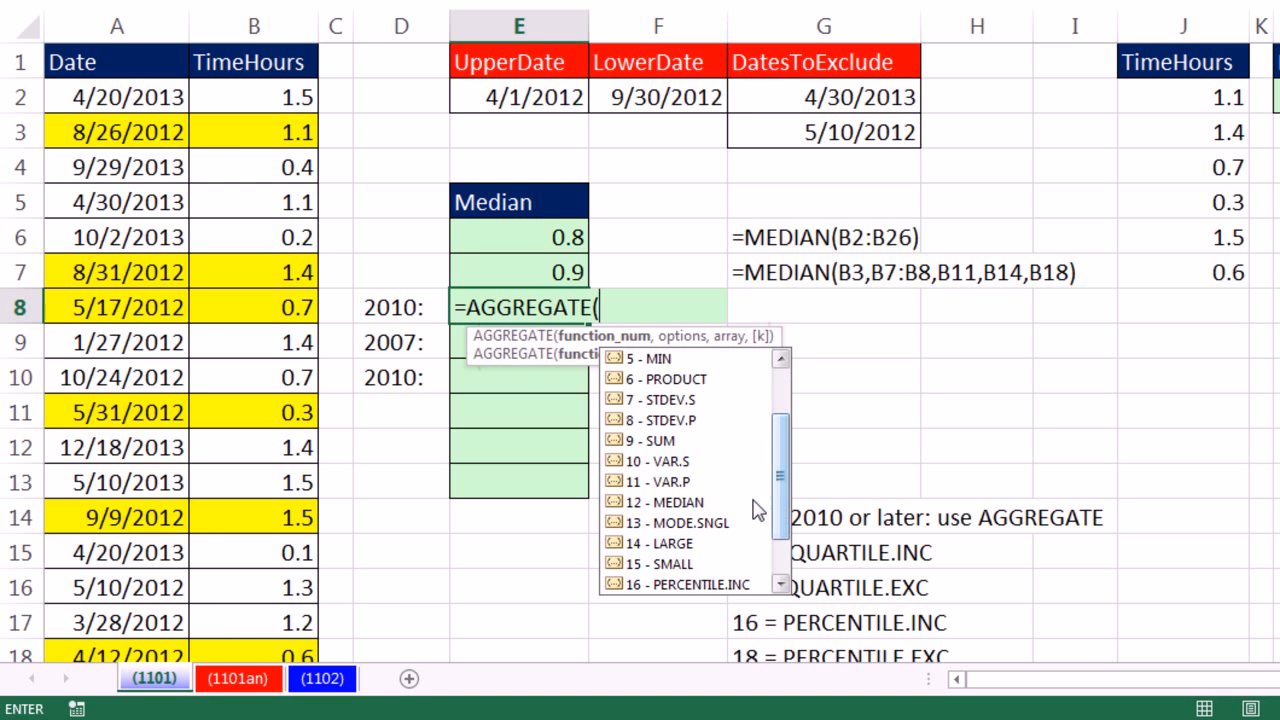
double_click(650, 503)
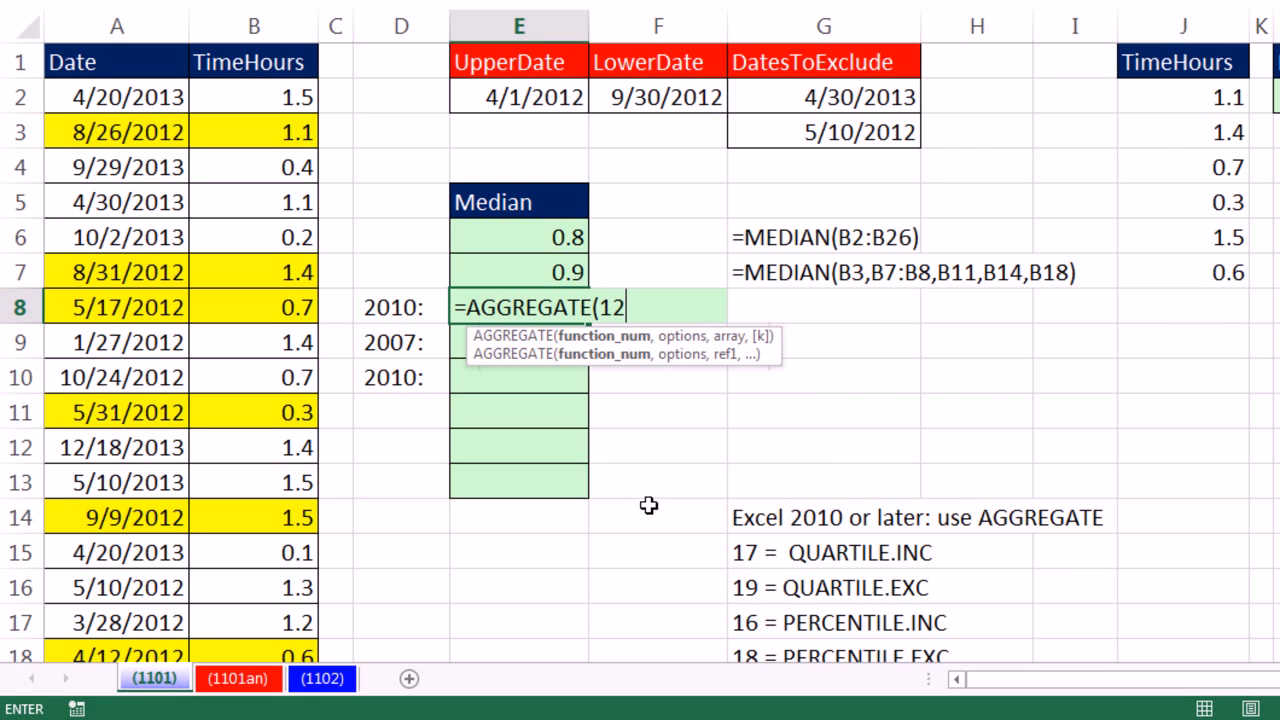
type(",")
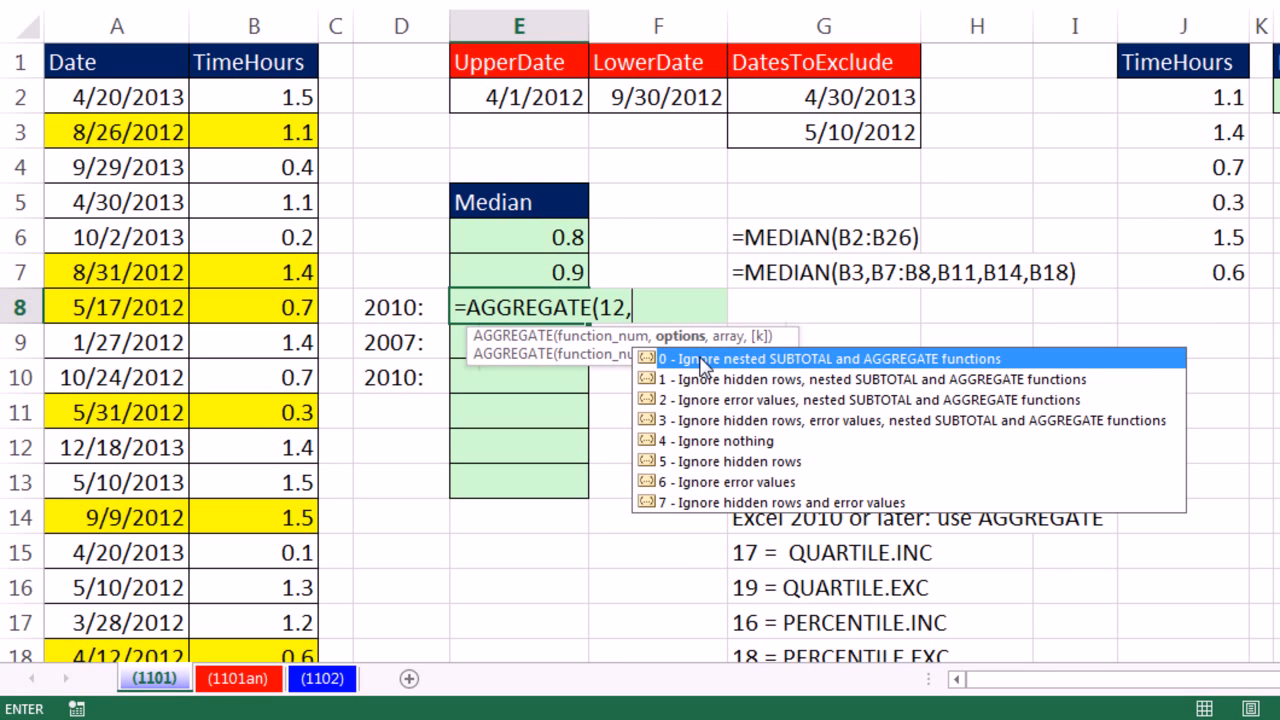
double_click(693, 483)
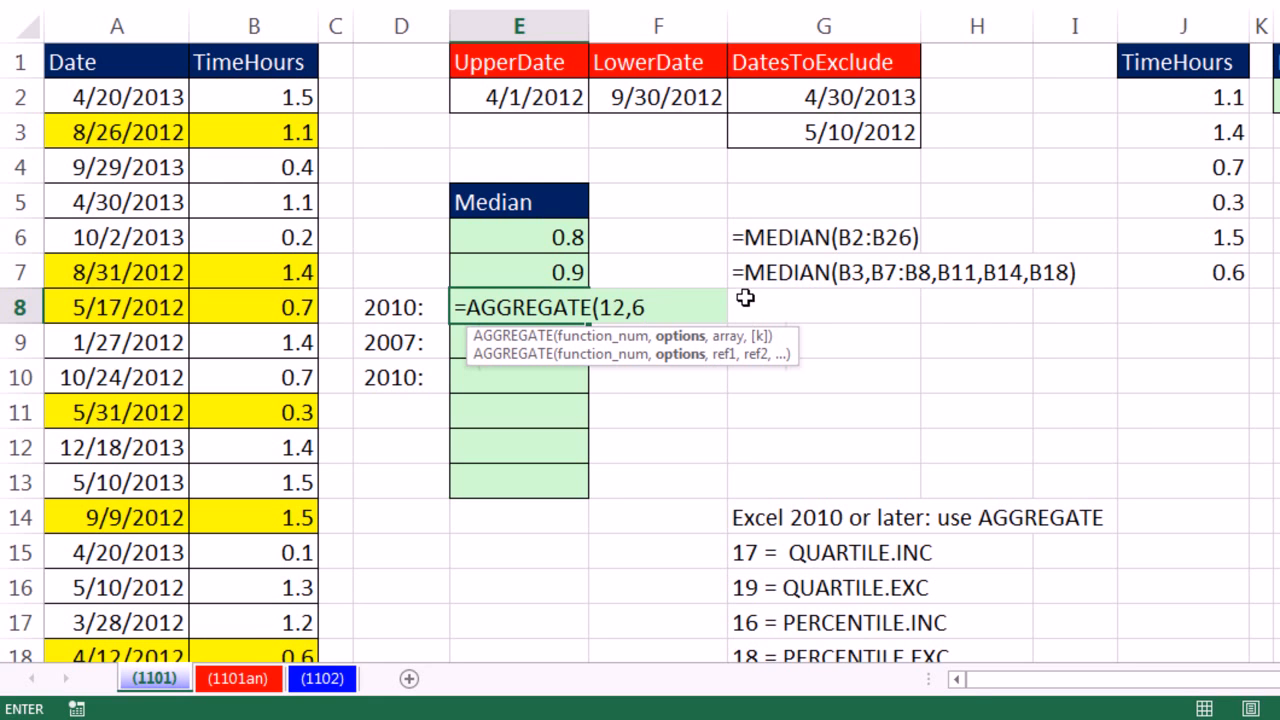
type(",")
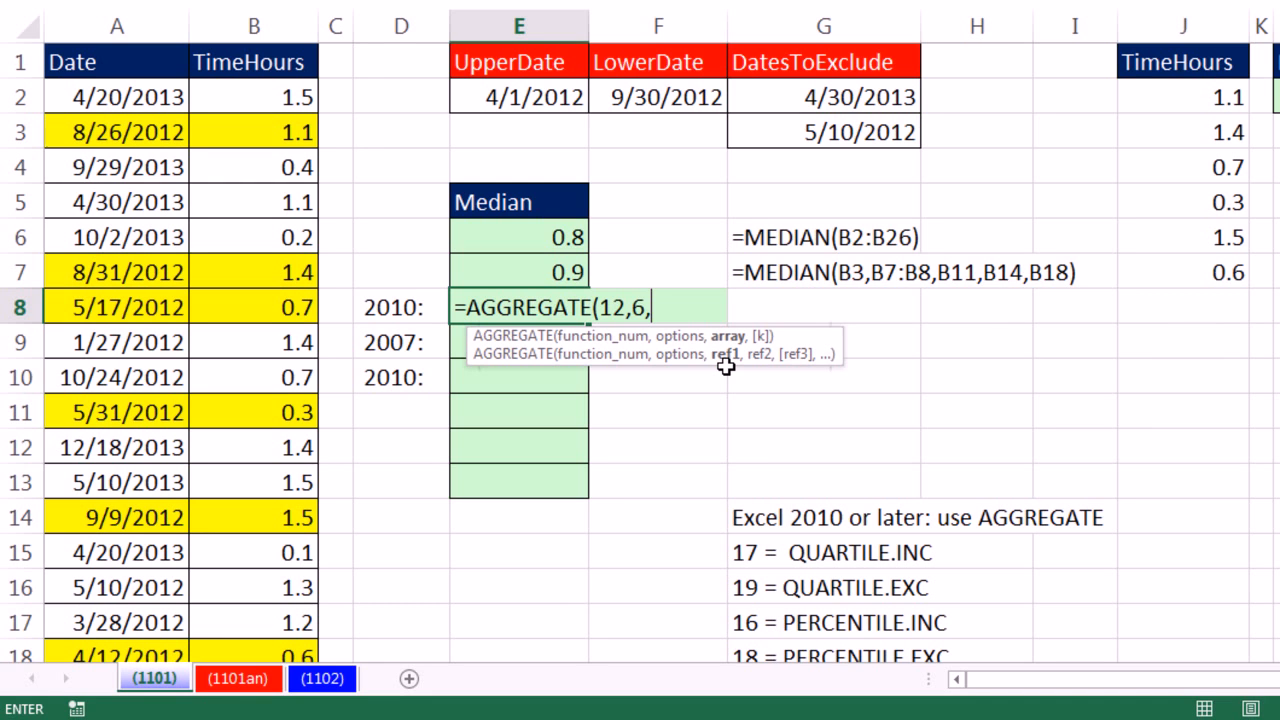
Clear the function number in the E8 AGGREGATE formula, review the available functions through 19, and choose 12 - MEDIAN again
left_click(620, 309)
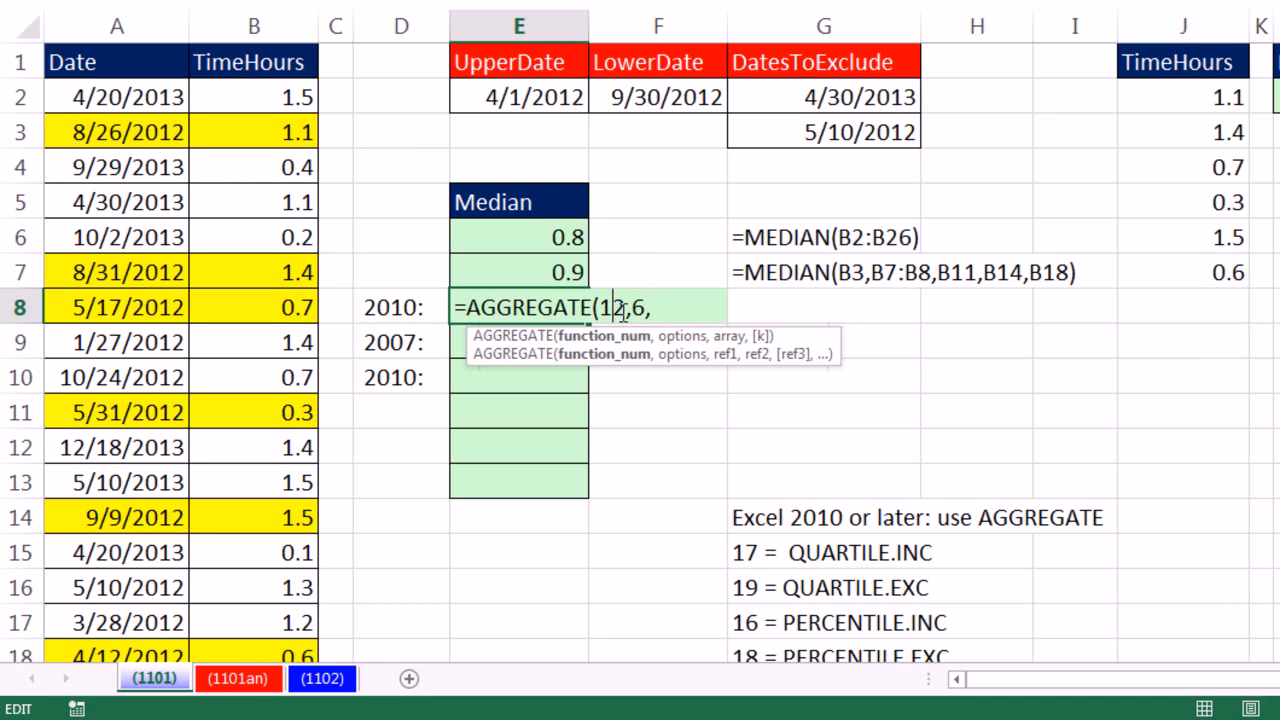
key("BackSpace")
key("Delete")
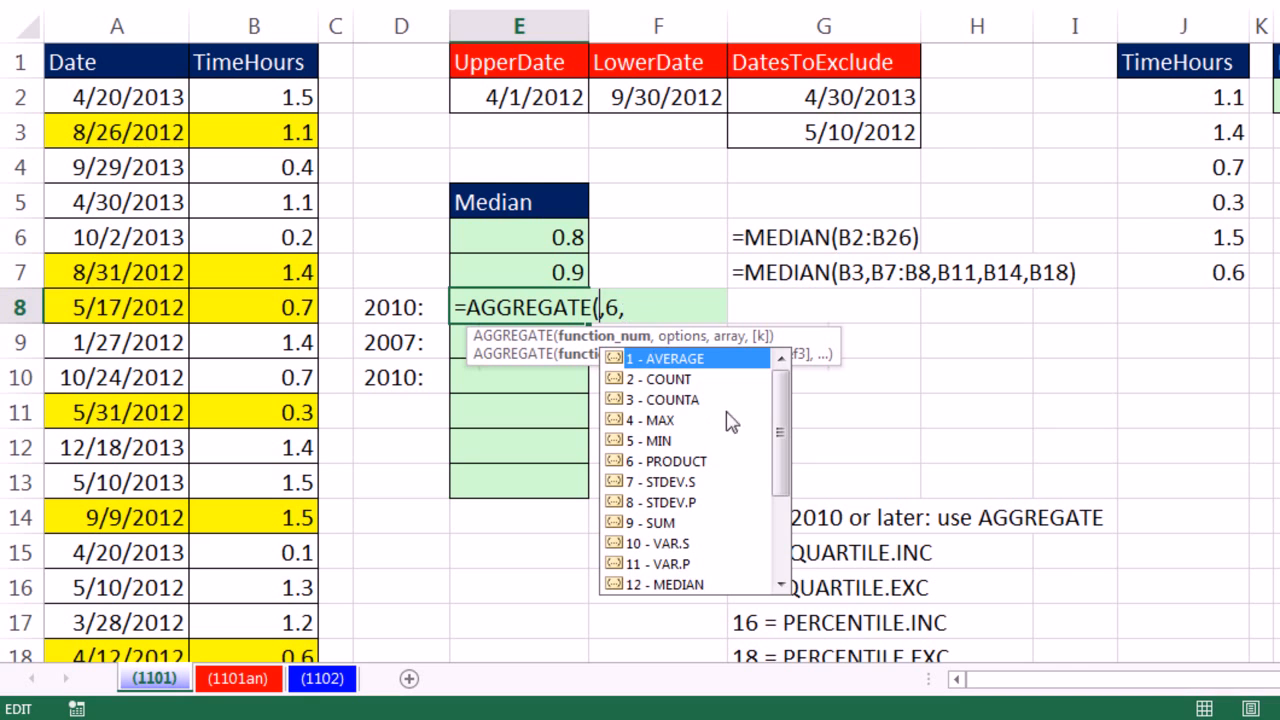
scroll(775, 485, "down", 2)
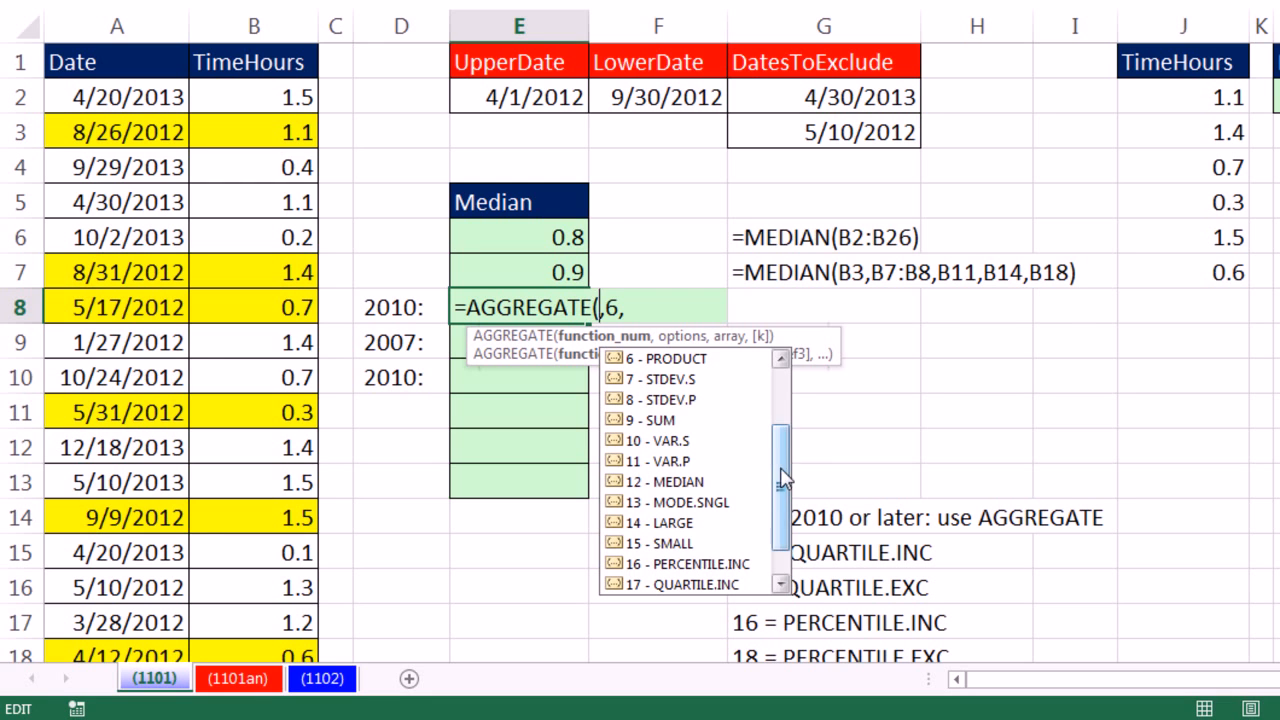
left_click_drag(783, 480, 783, 502)
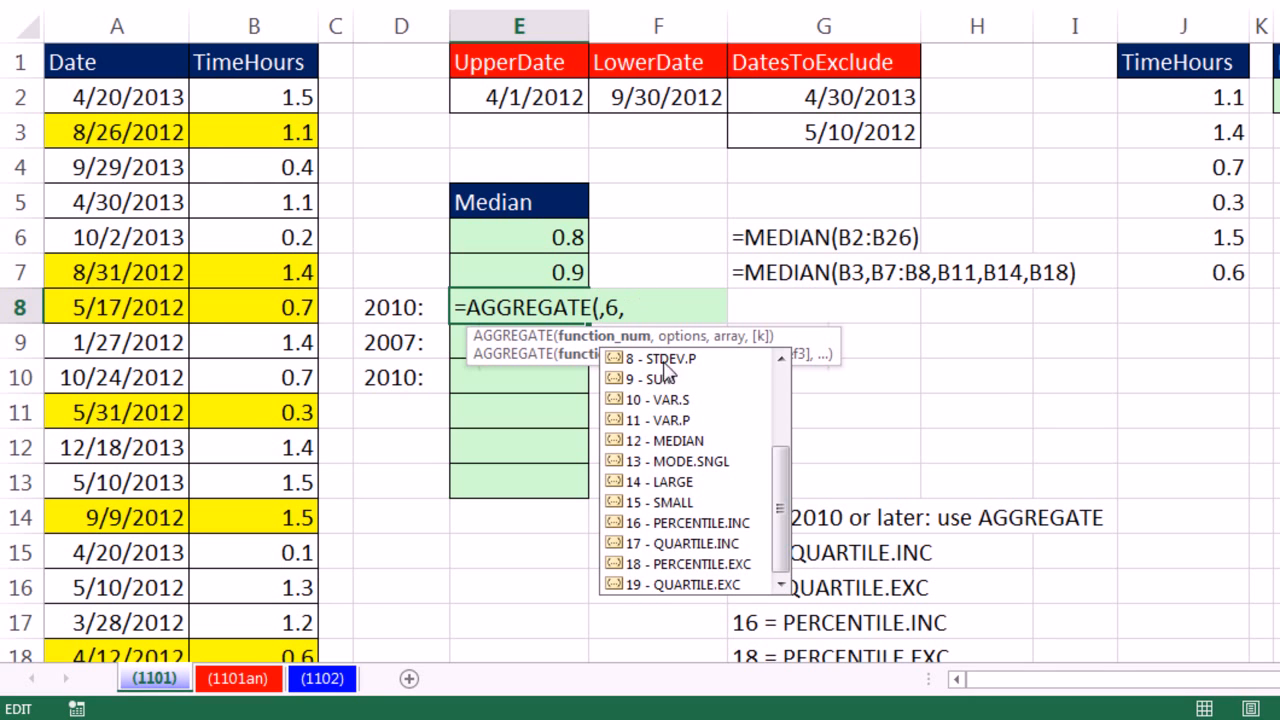
left_click_drag(781, 494, 781, 436)
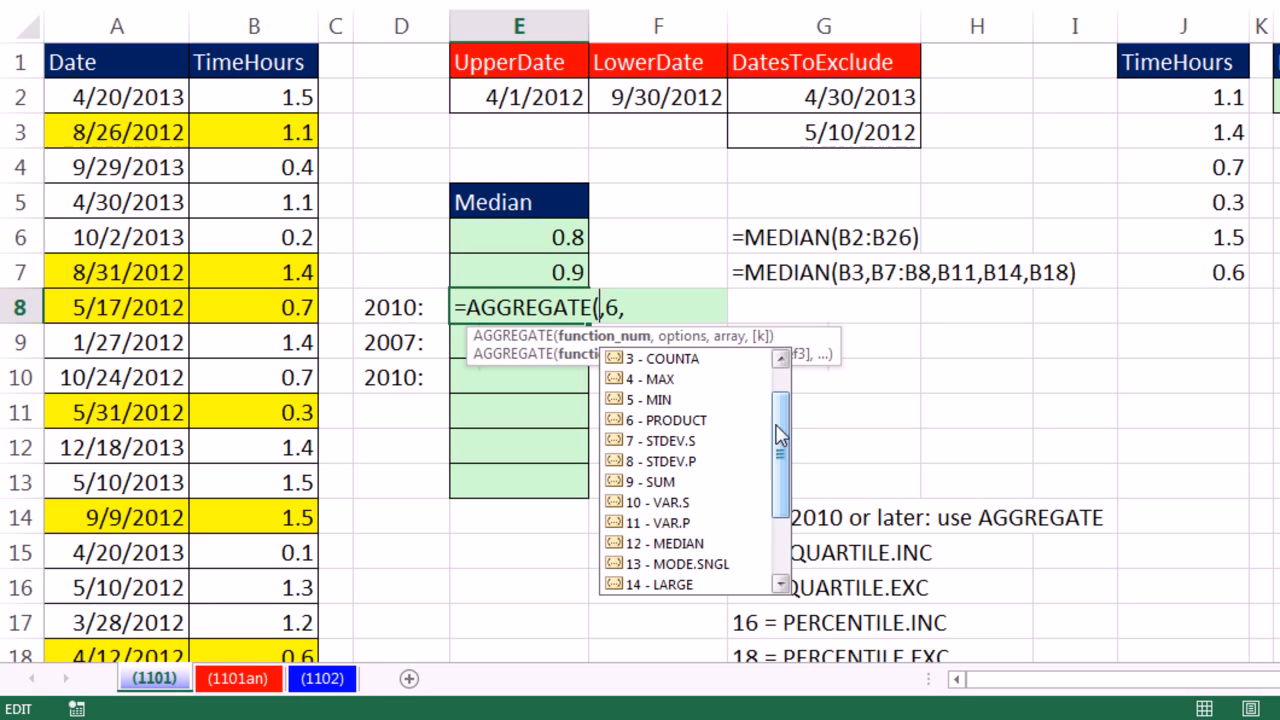
double_click(662, 545)
type(",6,")
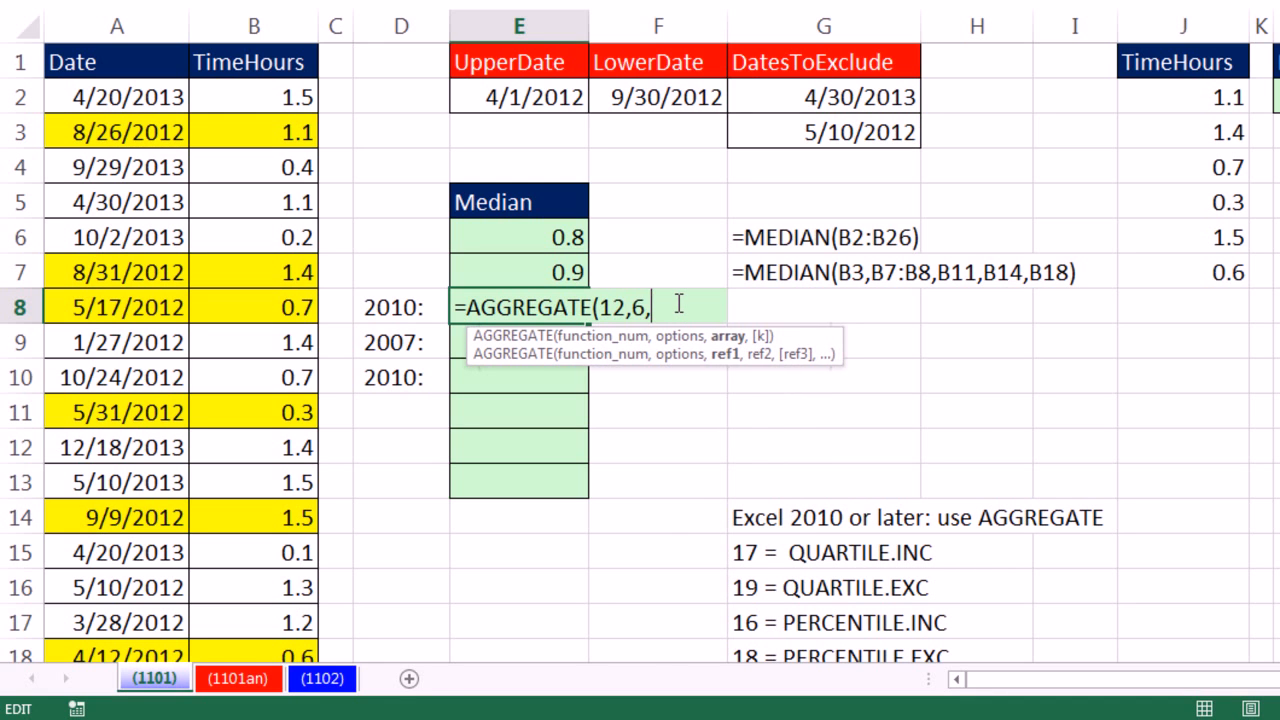
Complete the E8 formula as =AGGREGATE(12,6,B2:B26) using all the TimeHours values
left_click(279, 95)
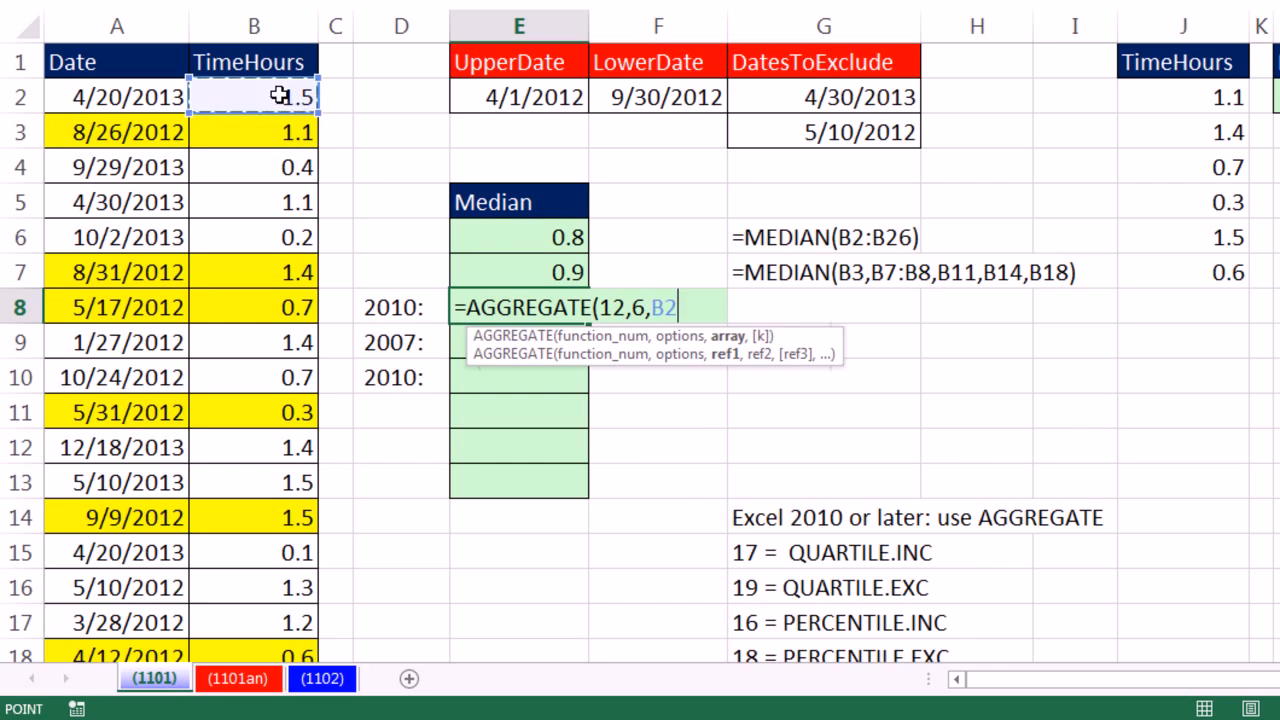
key("ctrl+shift+Down")
scroll(279, 95, "up", 3)
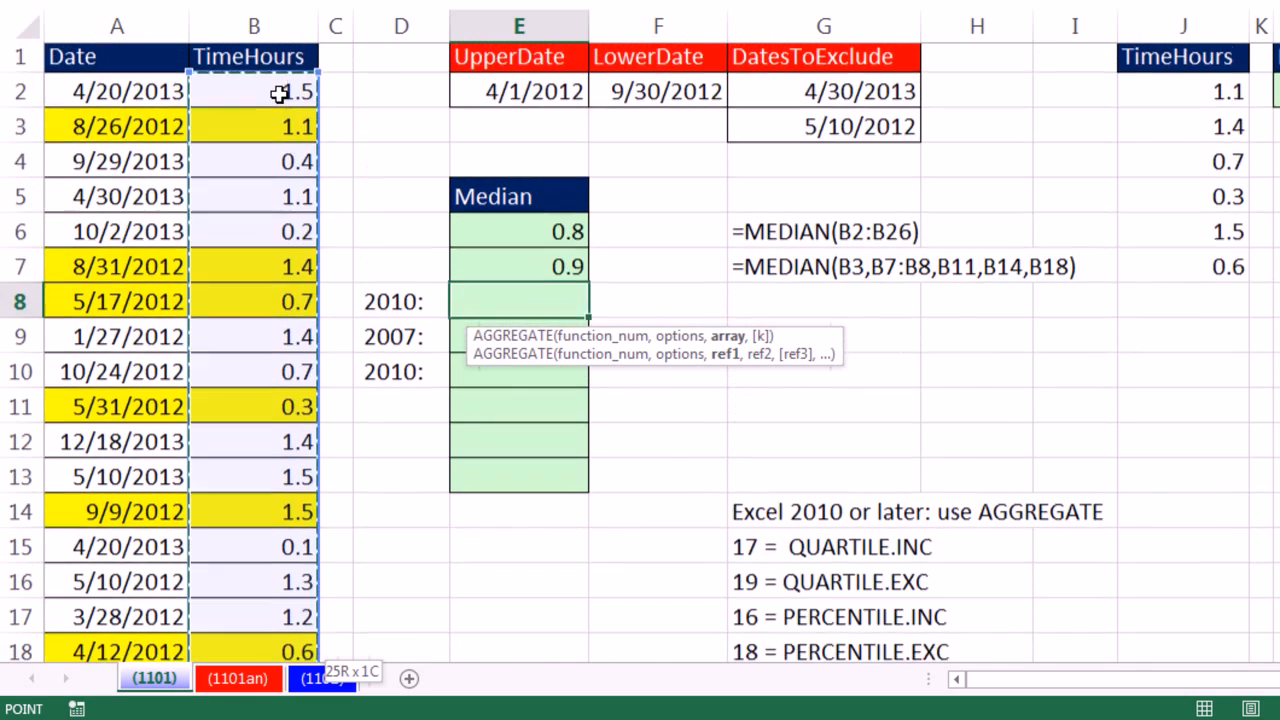
type(")")
key("Return")
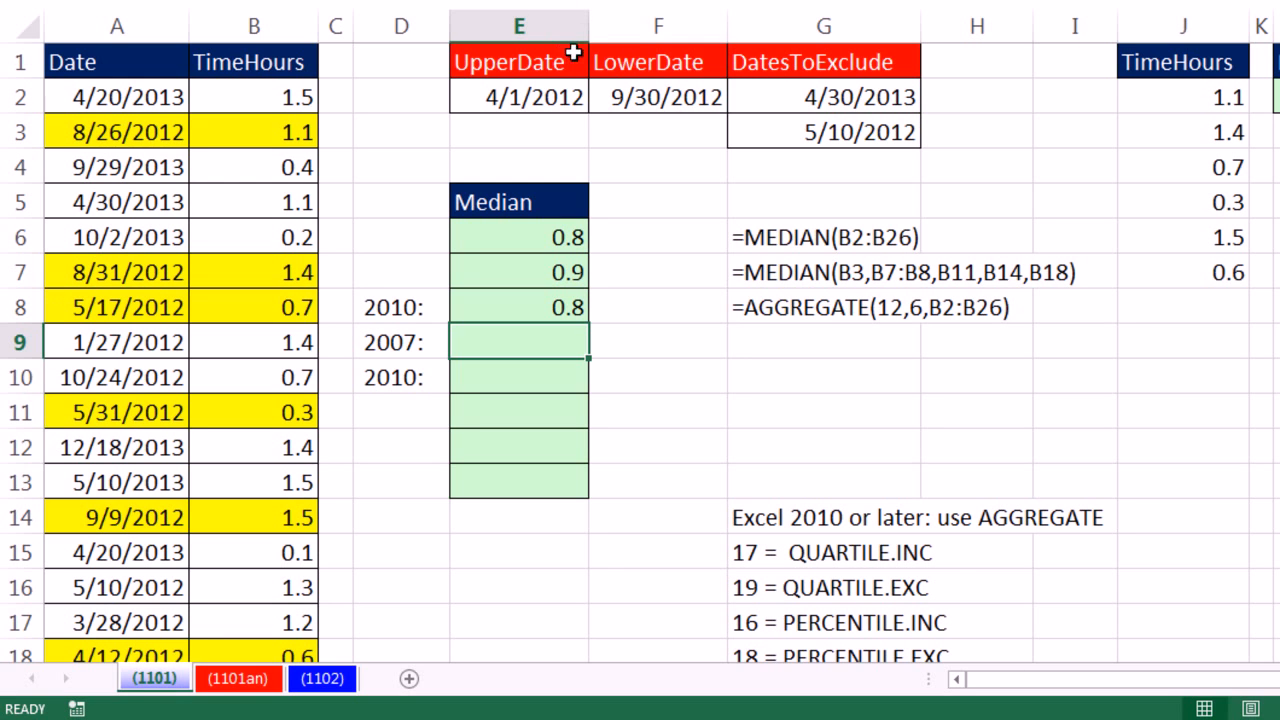
Swap the date criteria headings so that E1 reads LowerDate and F1 reads UpperDate
left_click(626, 63)
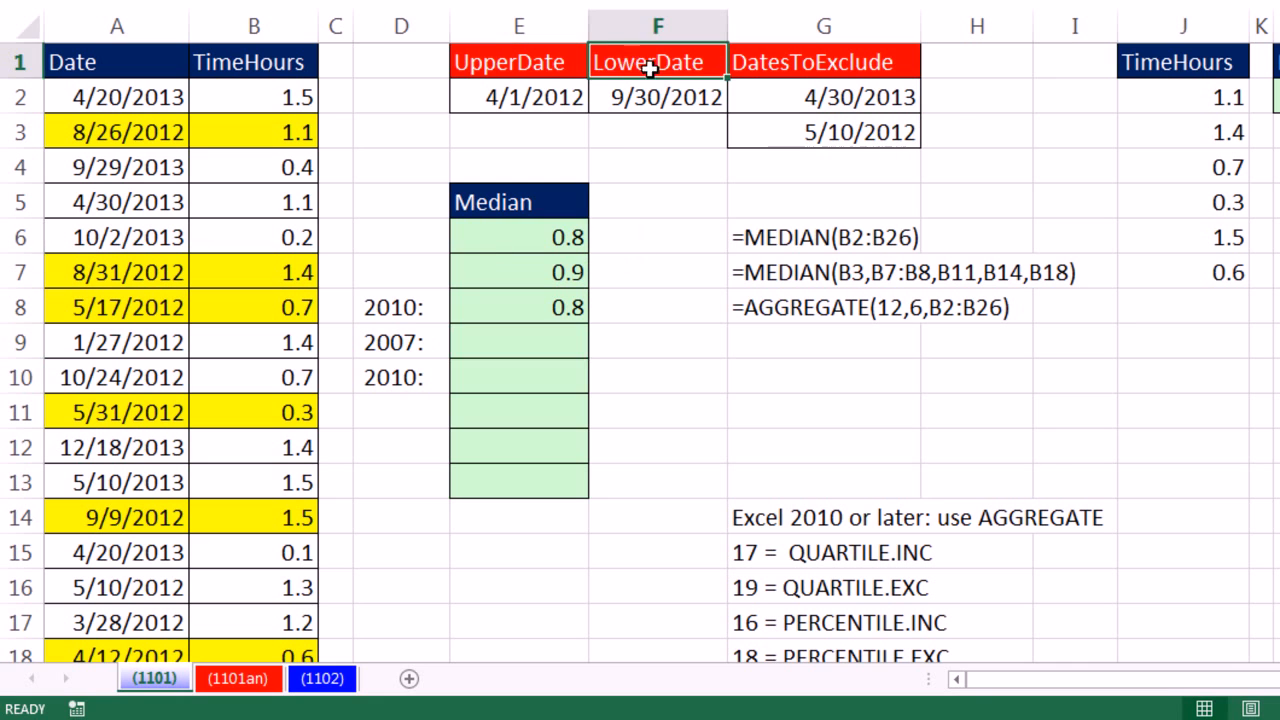
left_click_drag(587, 62, 460, 63)
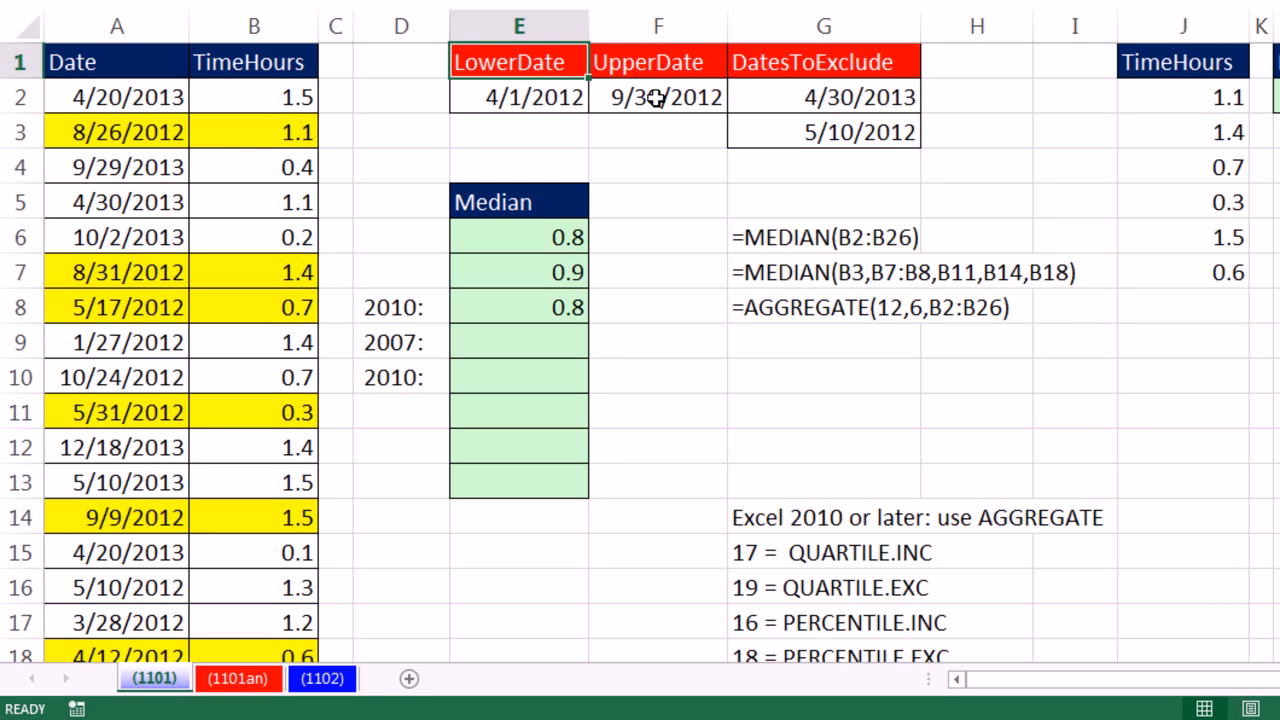
left_click_drag(815, 100, 815, 132)
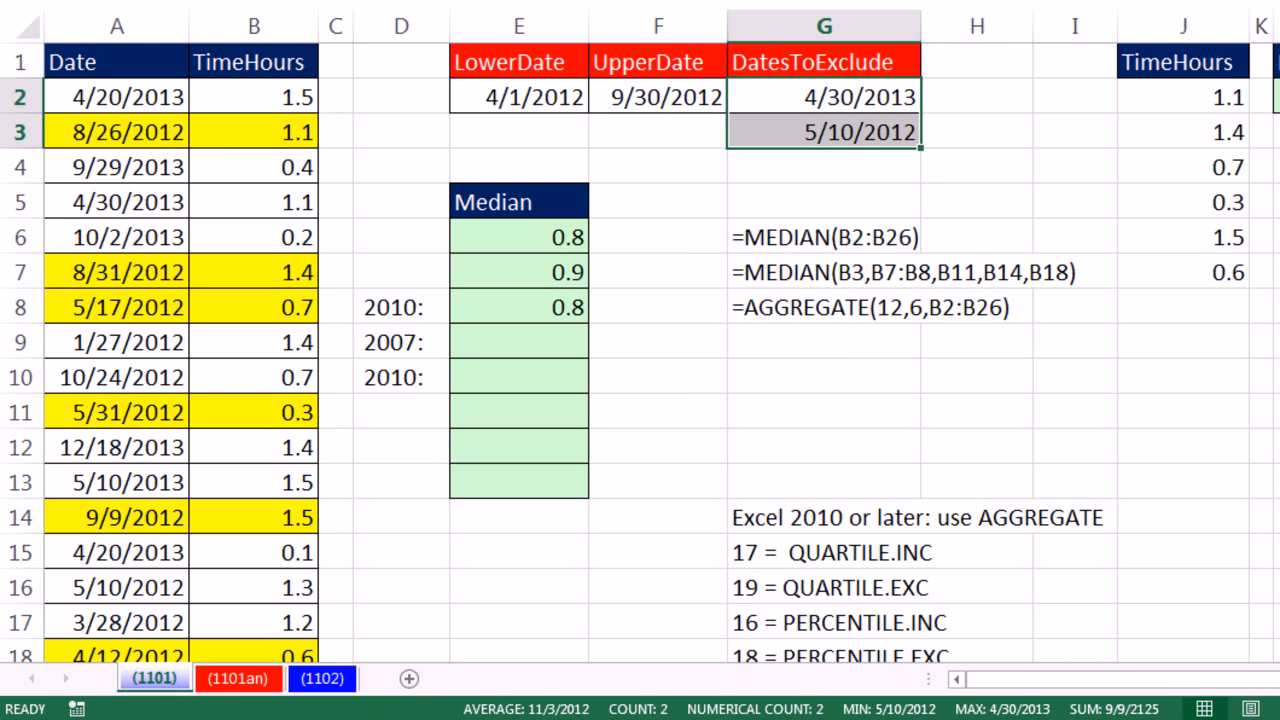
left_click(144, 97)
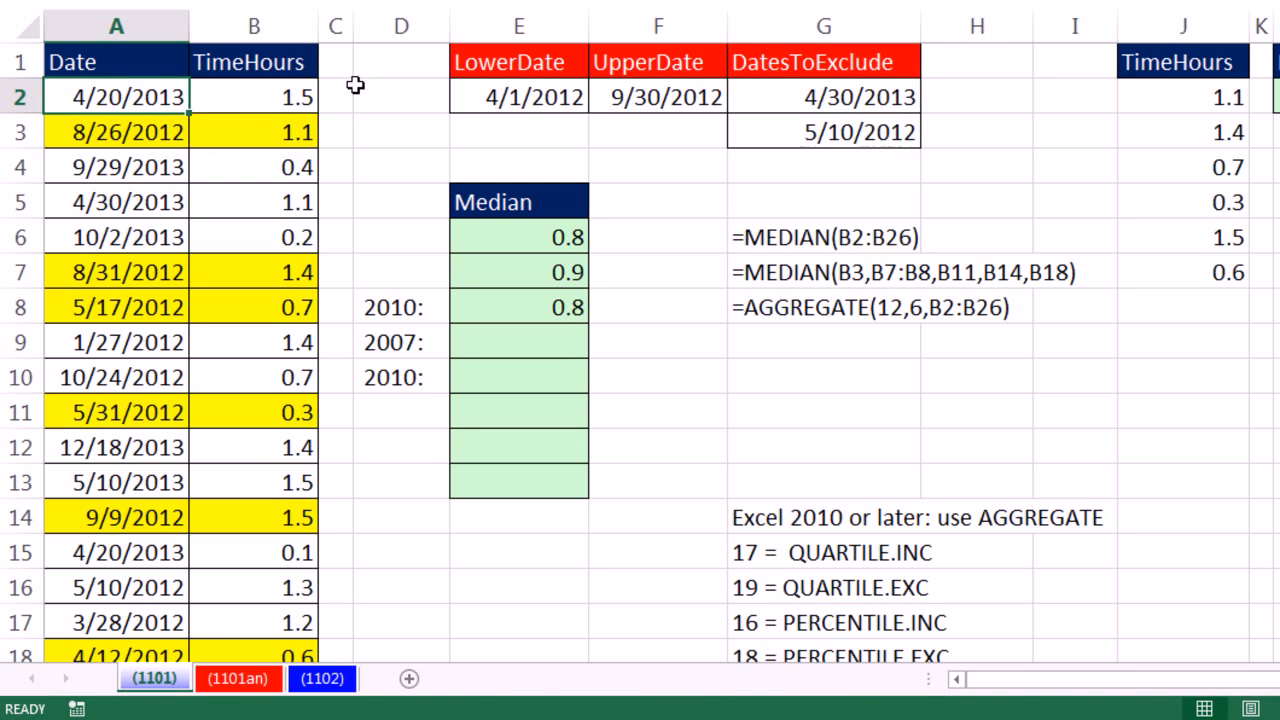
left_click_drag(153, 146, 250, 167)
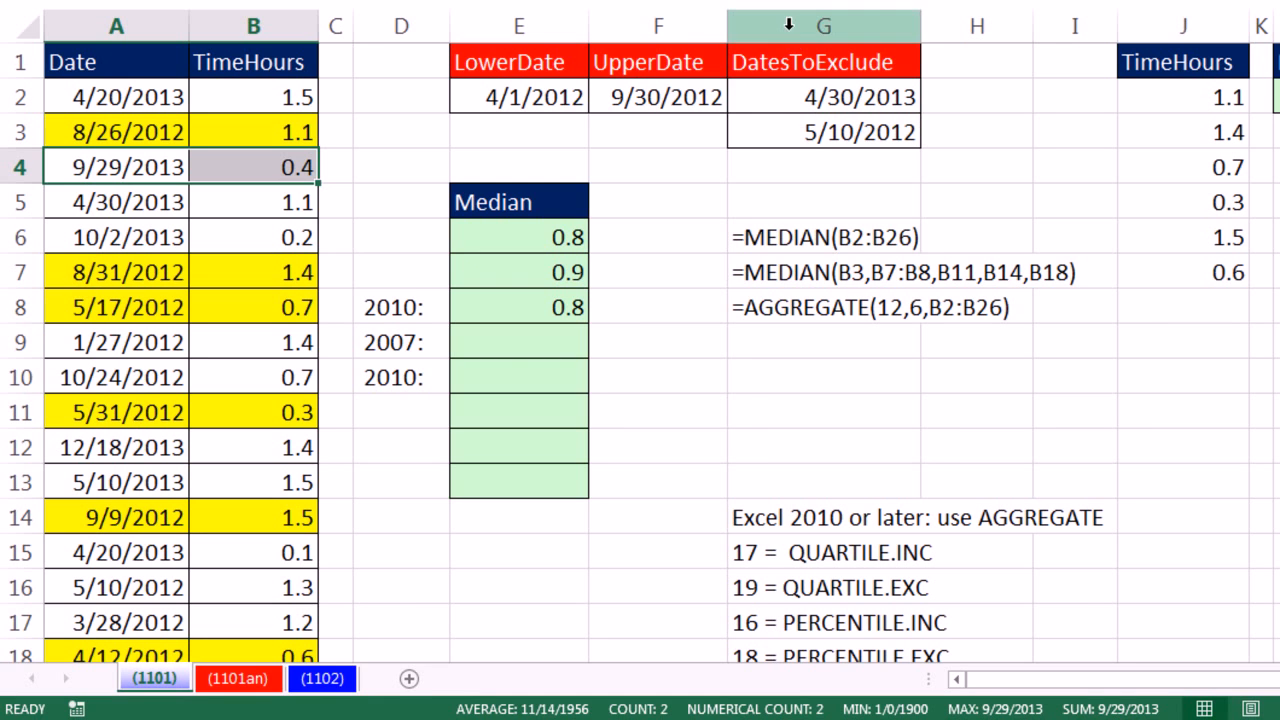
Start a formula in E9 with IF nested in MEDIAN, using A2:A26>=E2 as the logical test for the lower date
left_click(536, 350)
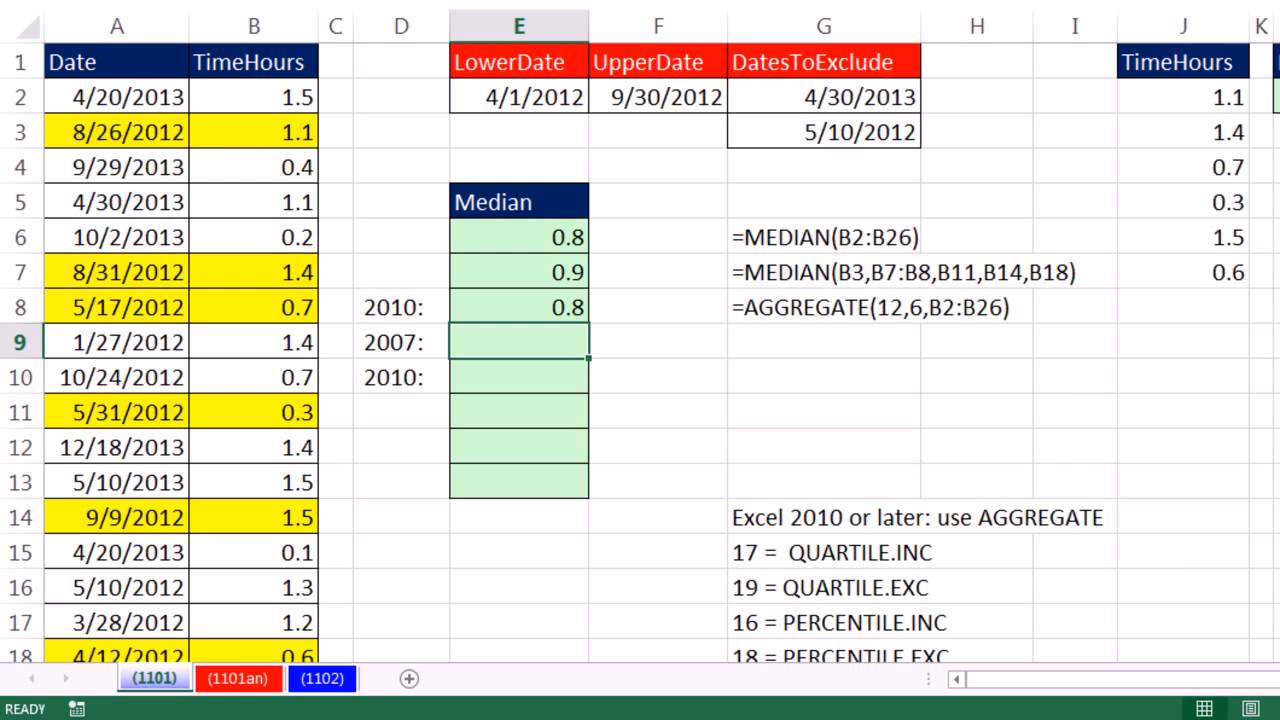
type("=med")
key("Tab")
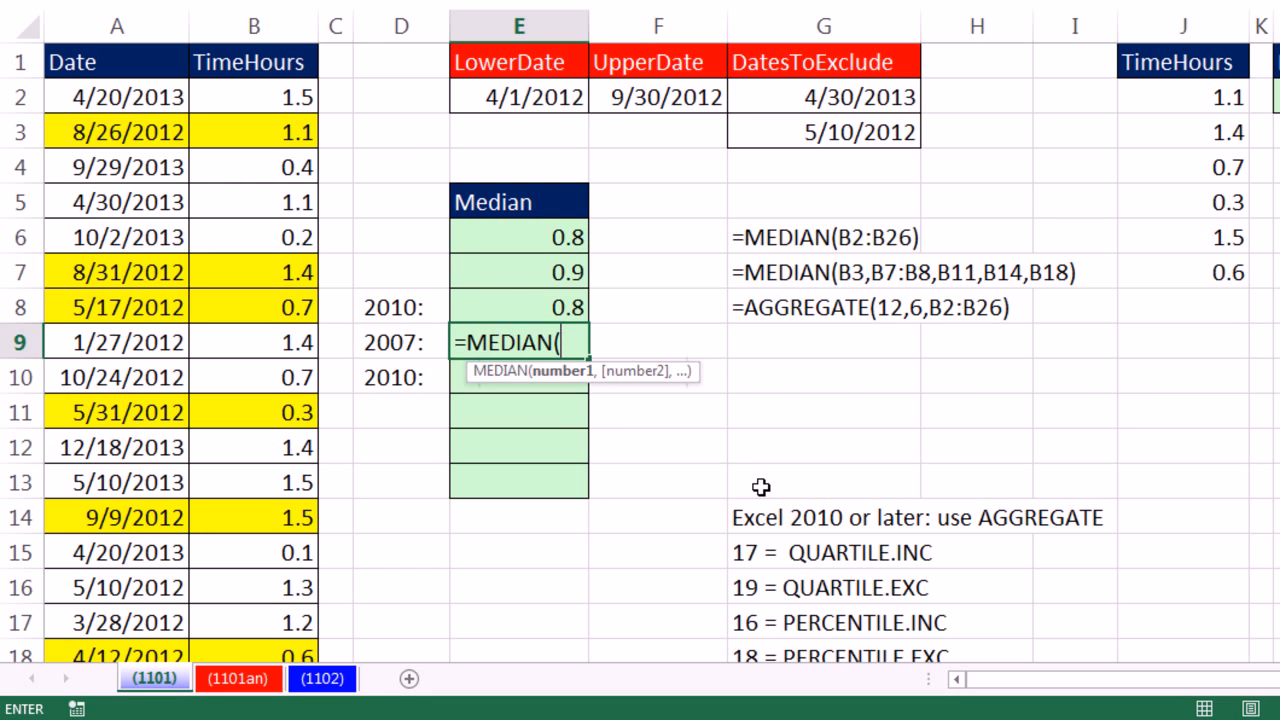
type("if")
key("Tab")
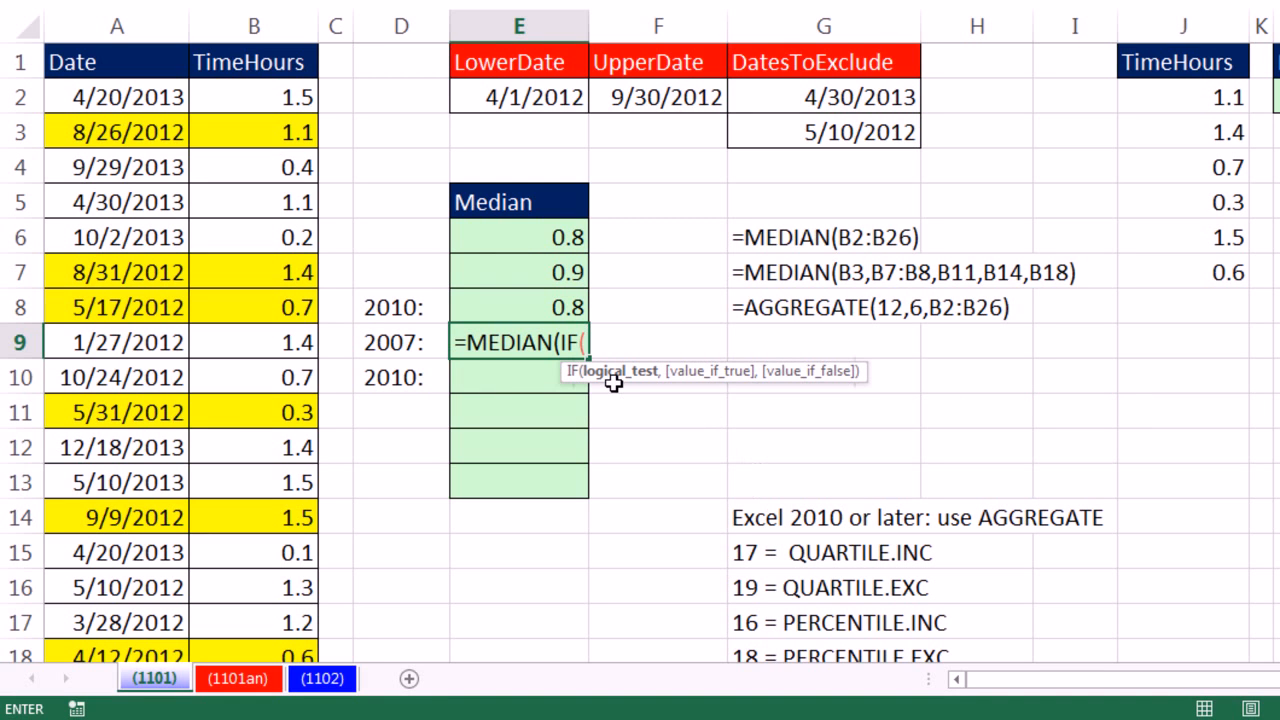
left_click(110, 95)
key("ctrl+shift+Down")
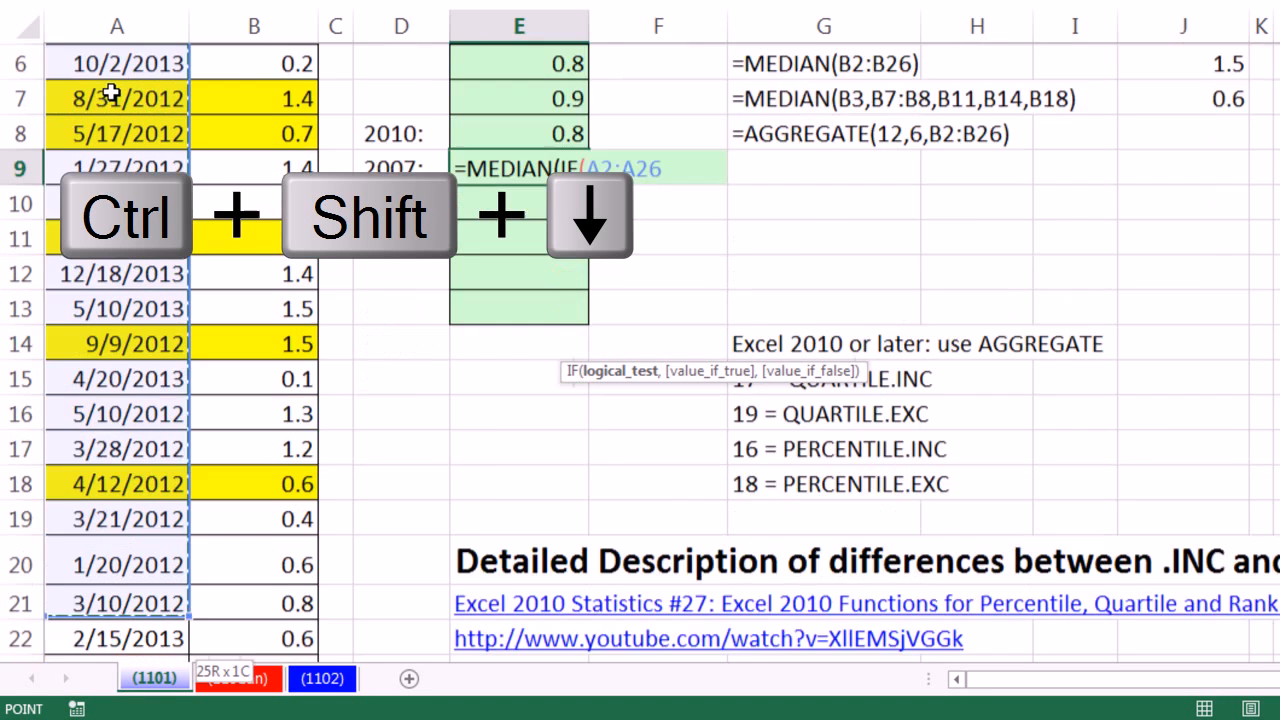
key("ctrl+BackSpace")
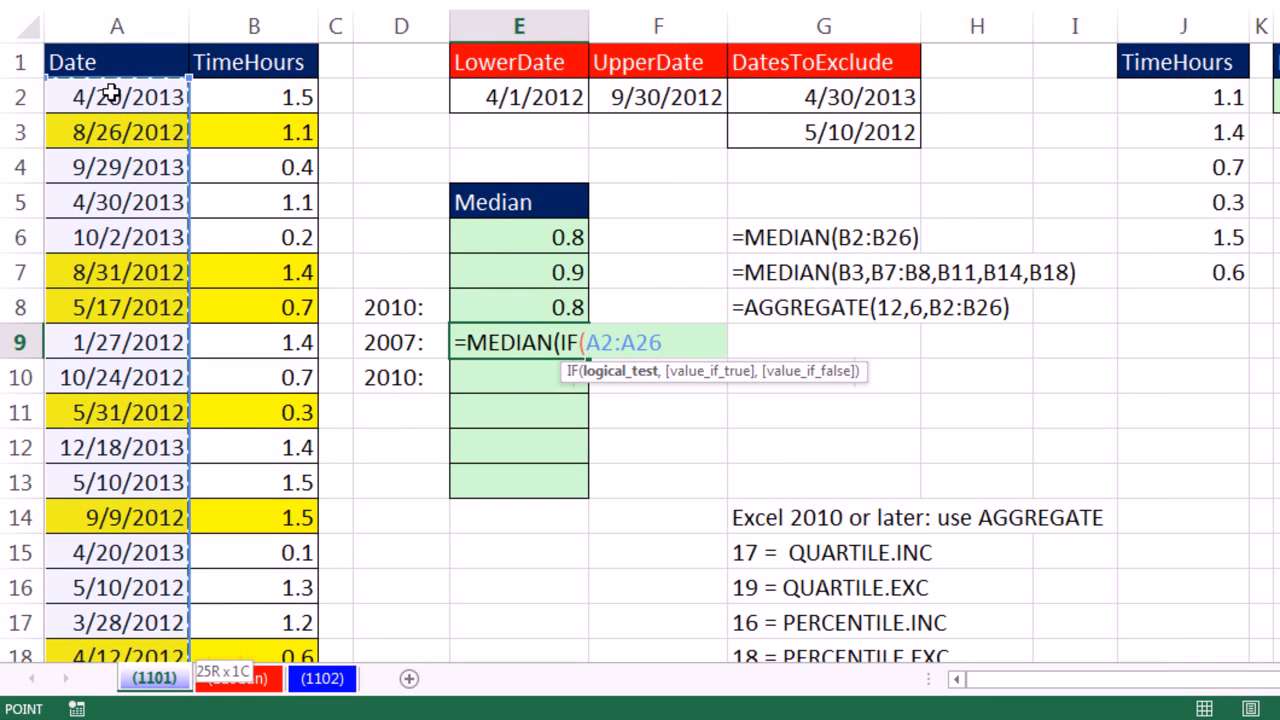
type(">=")
left_click(466, 97)
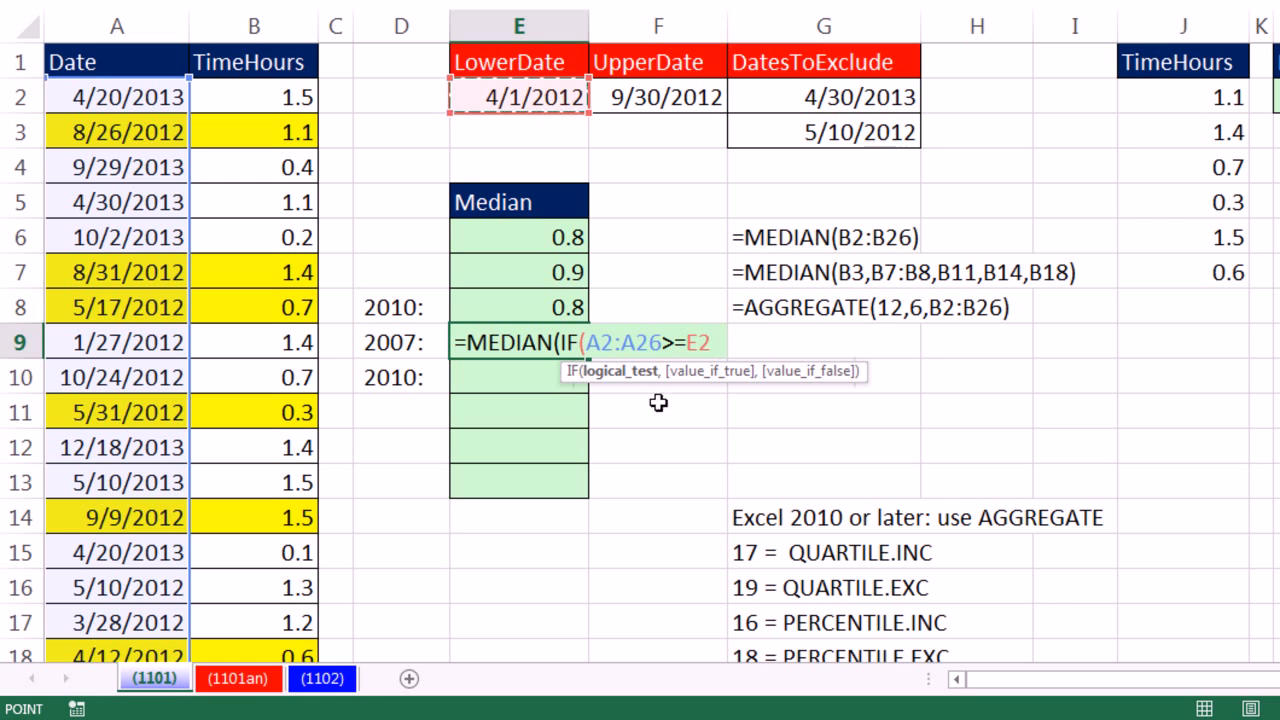
Evaluate the A2:A26>=E2 test inside the E9 formula to inspect its array, and restore the cell references
left_click(615, 385)
key("F9")
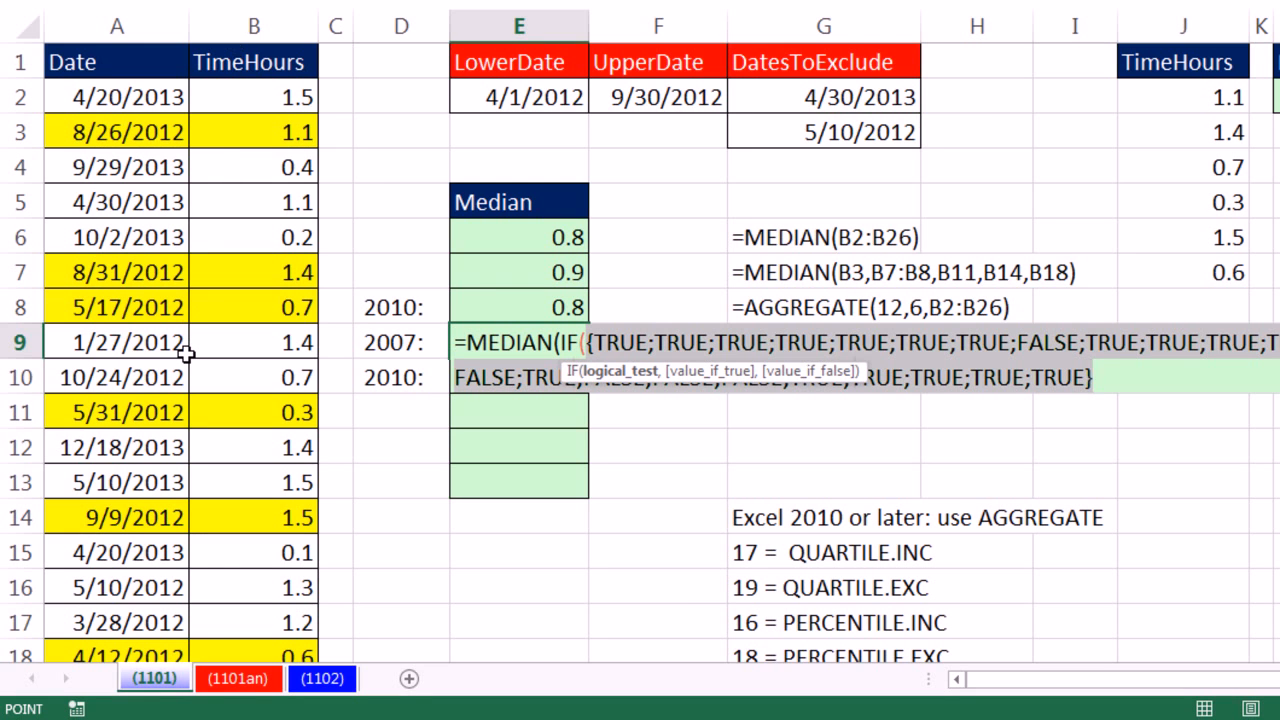
key("ctrl+z")
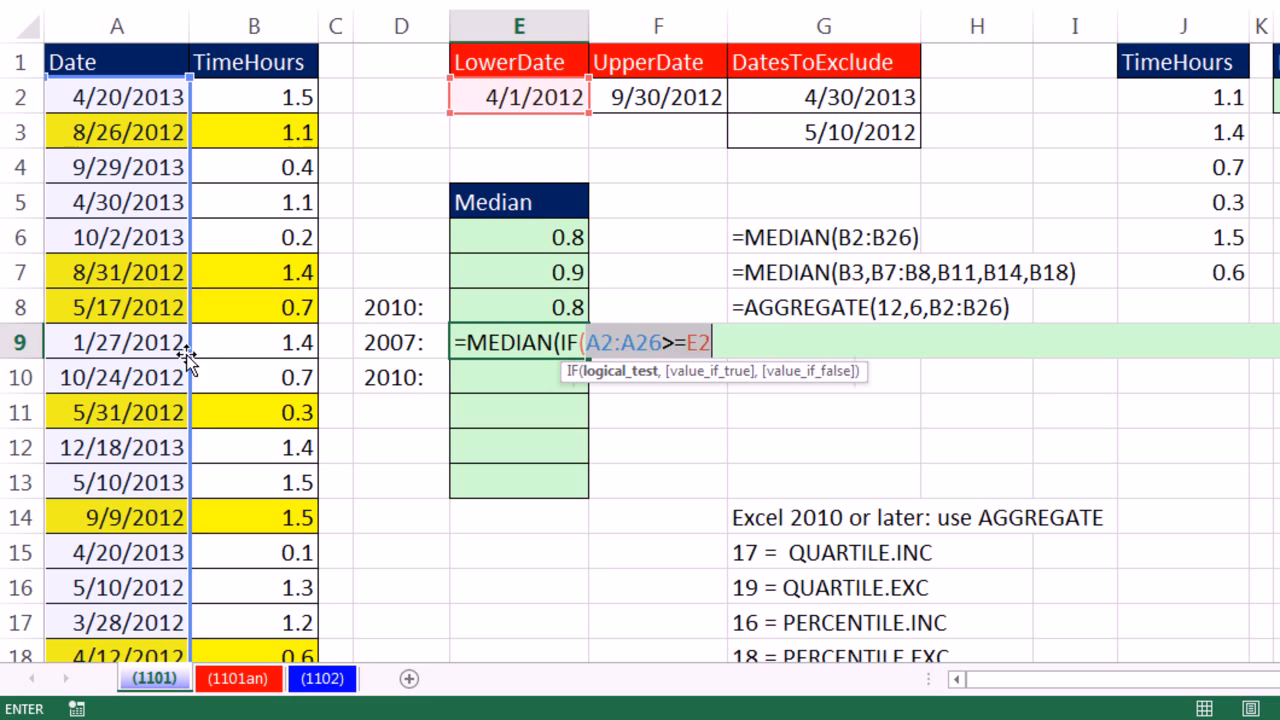
left_click(760, 342)
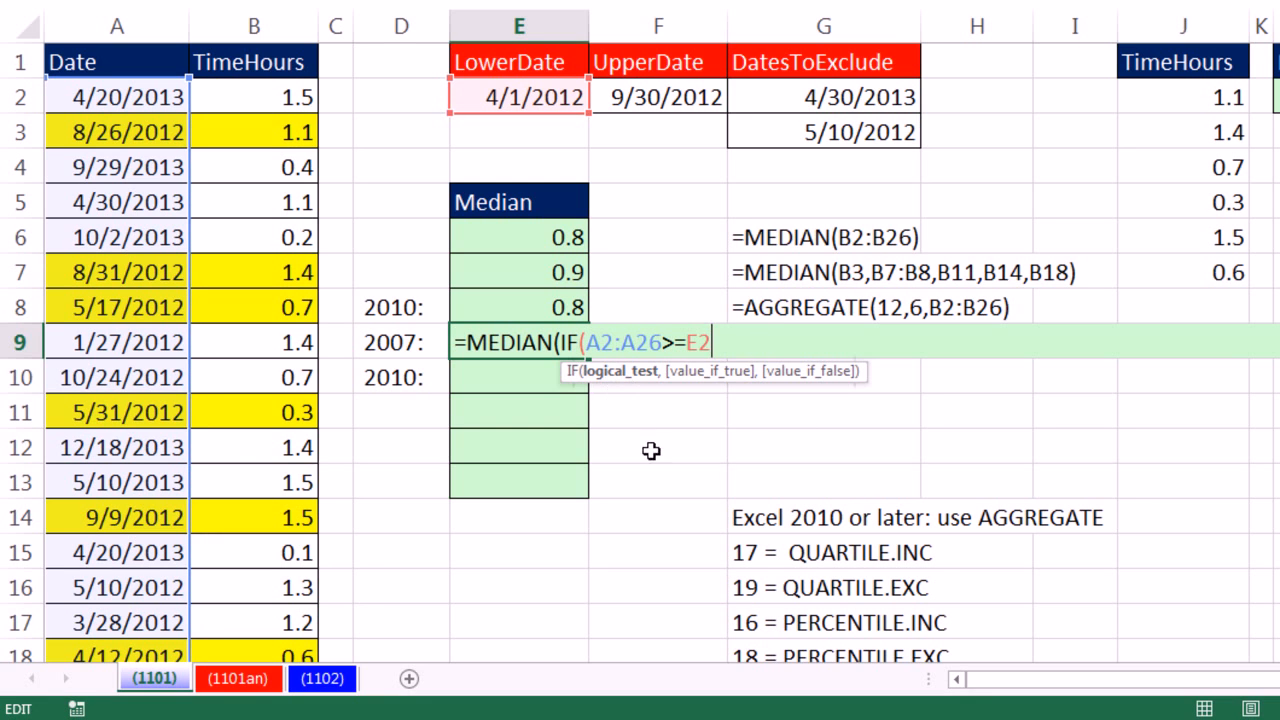
Add a second IF as the true value in the E9 formula, testing A2:A26<=F2 for the upper date
type(",")
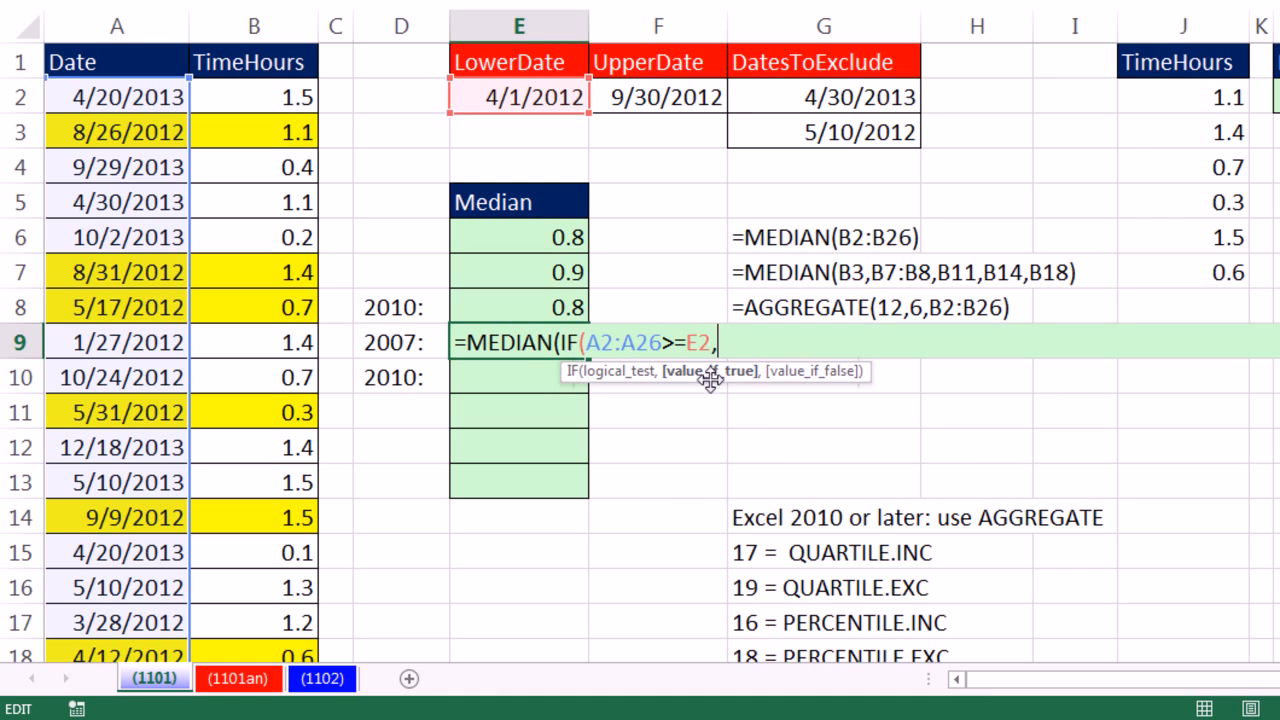
type("IF(")
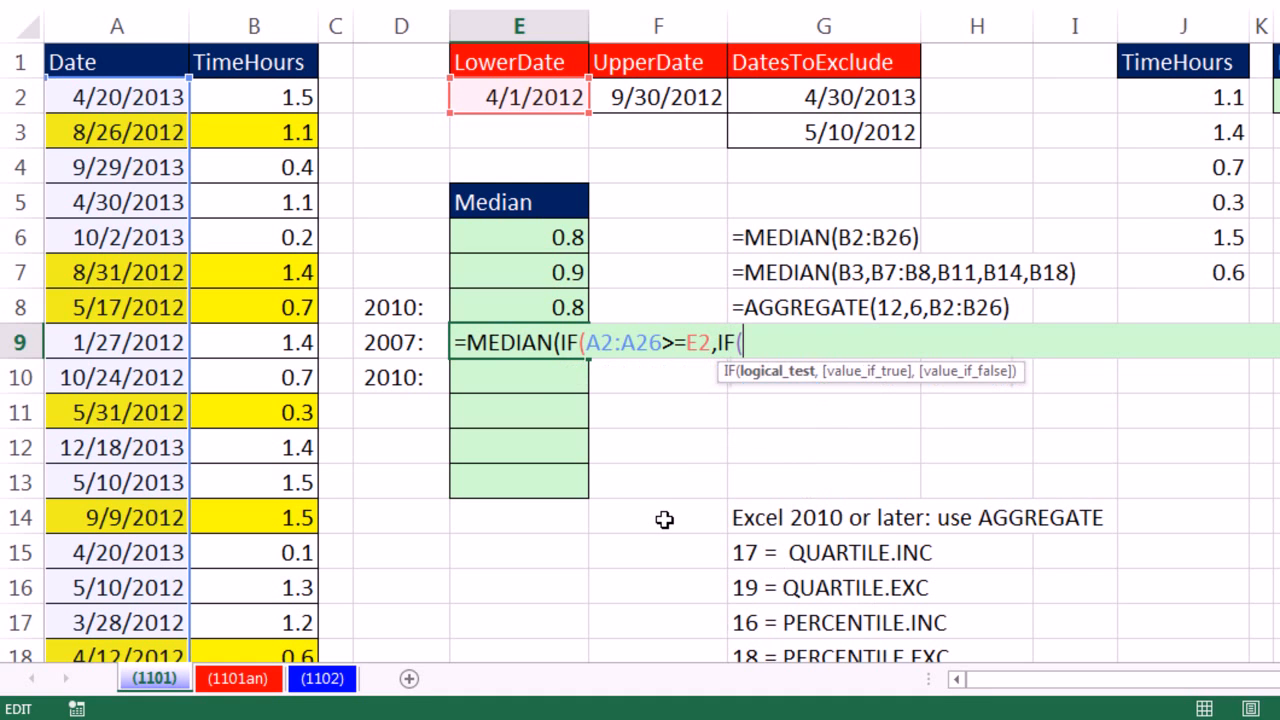
left_click(81, 98)
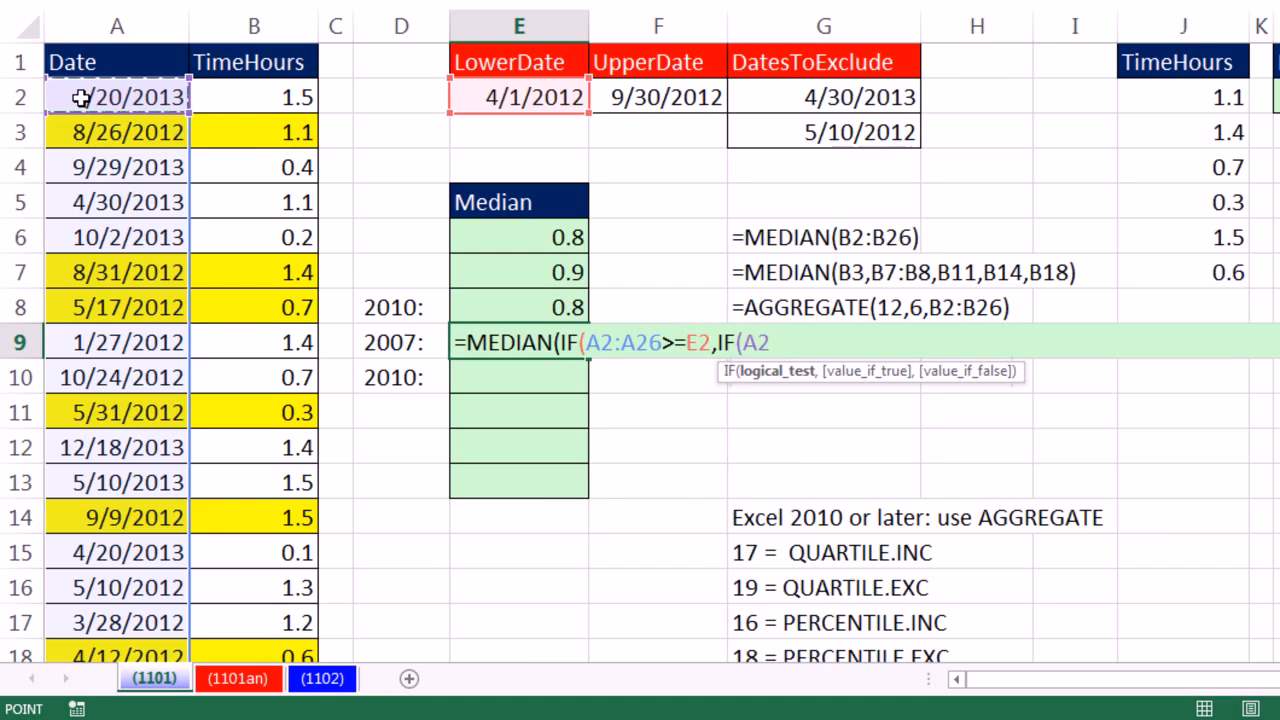
key("ctrl+shift+Down")
key("ctrl+BackSpace")
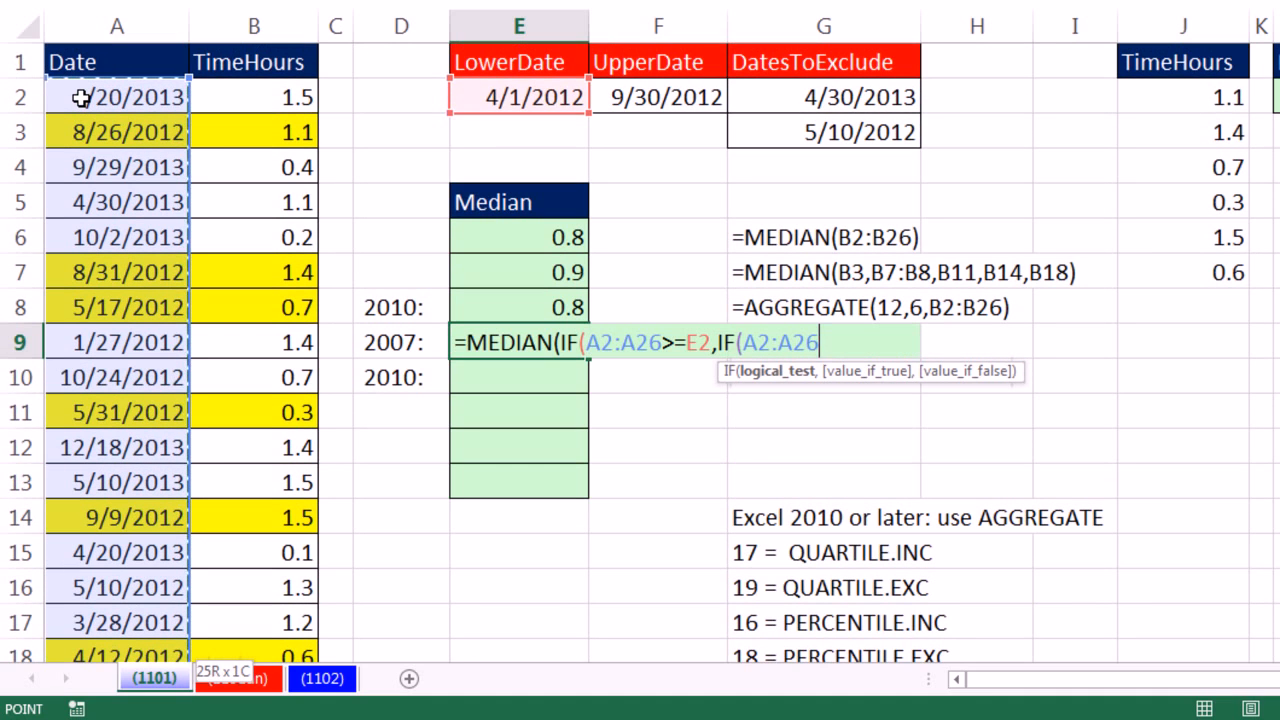
type("<=")
left_click(672, 98)
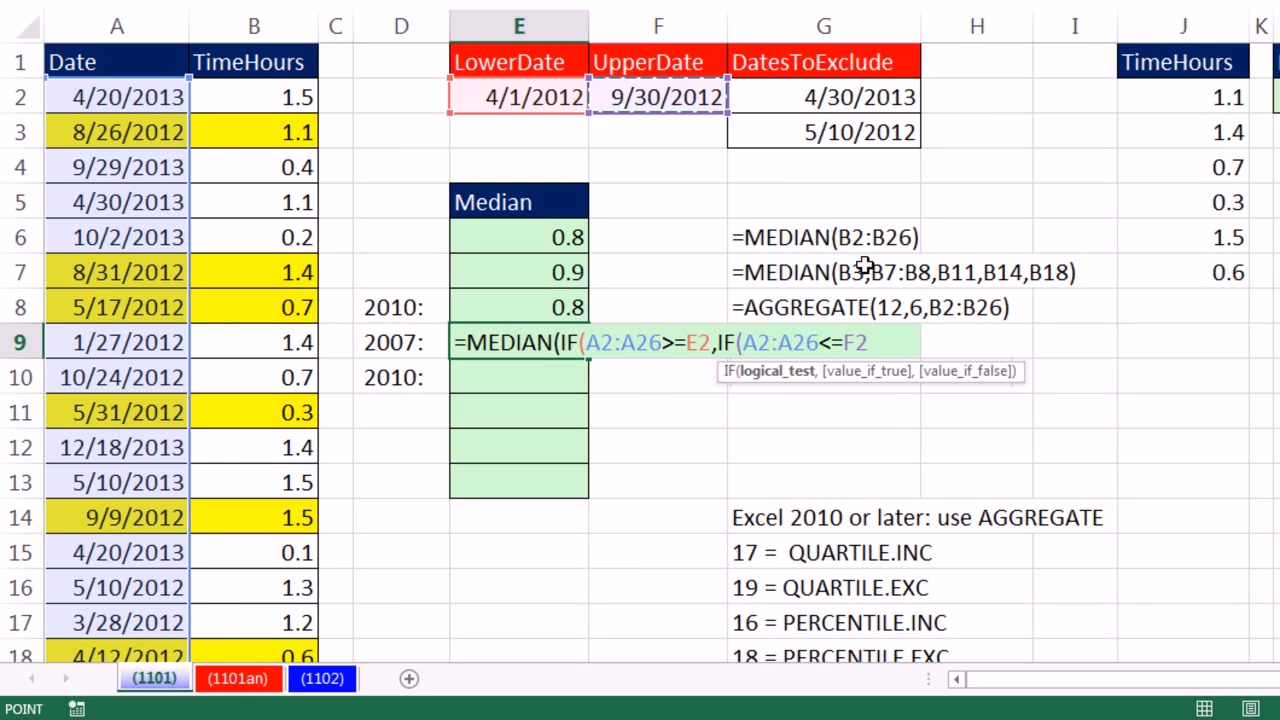
Nest a third IF in the E9 formula with MATCH(A2:A26,G2:G3,0) checking the dates against the DatesToExclude list
type(",")
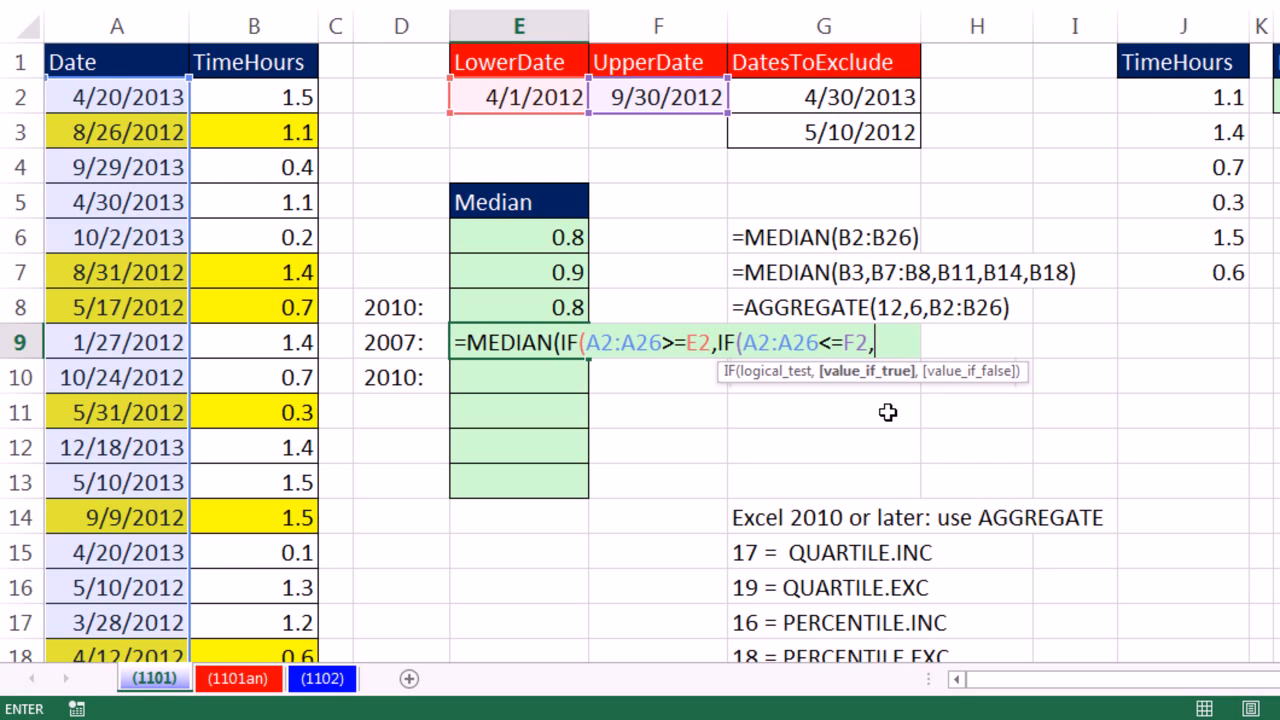
type("IF(")
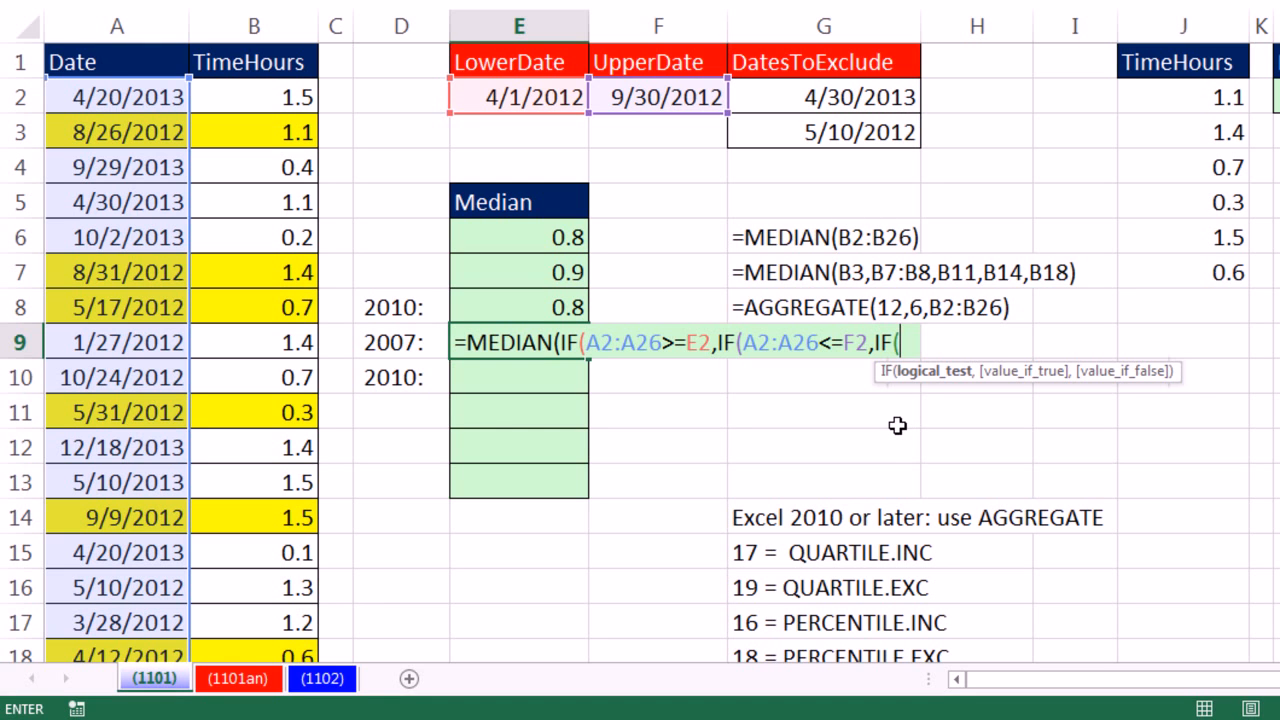
type("mat")
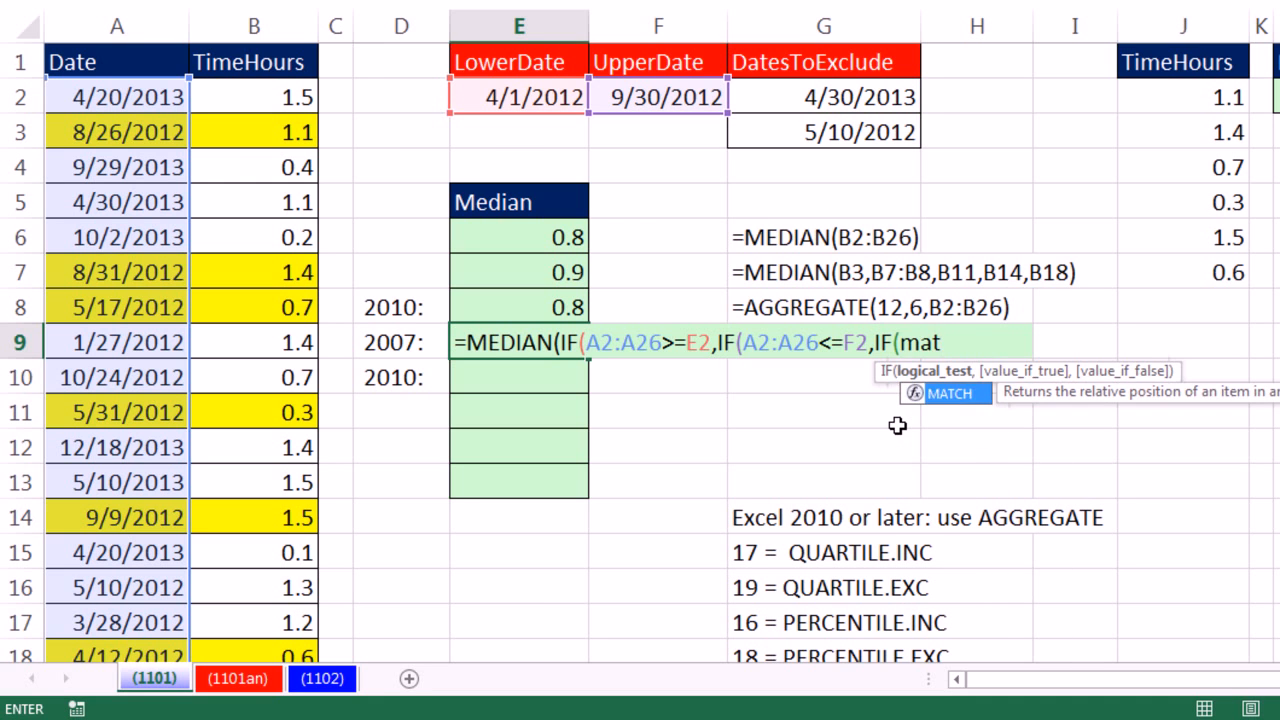
key("Tab")
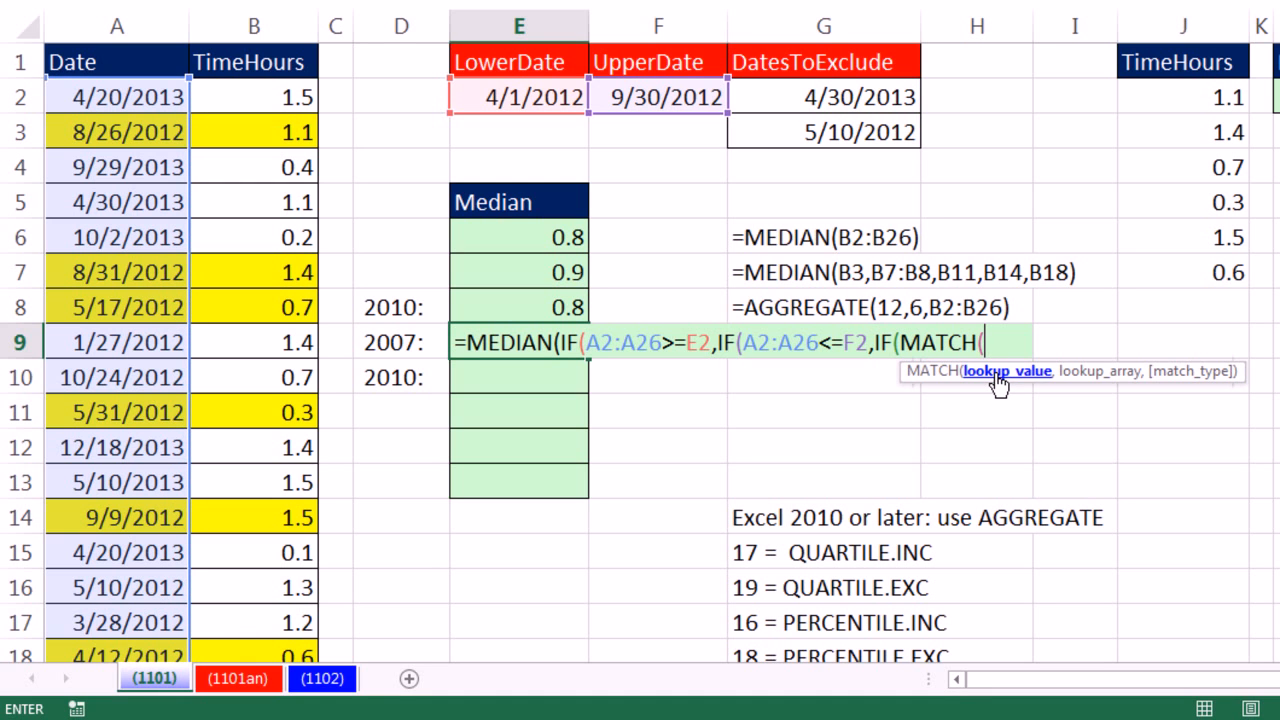
left_click_drag(118, 98, 116, 602)
key("ctrl+BackSpace")
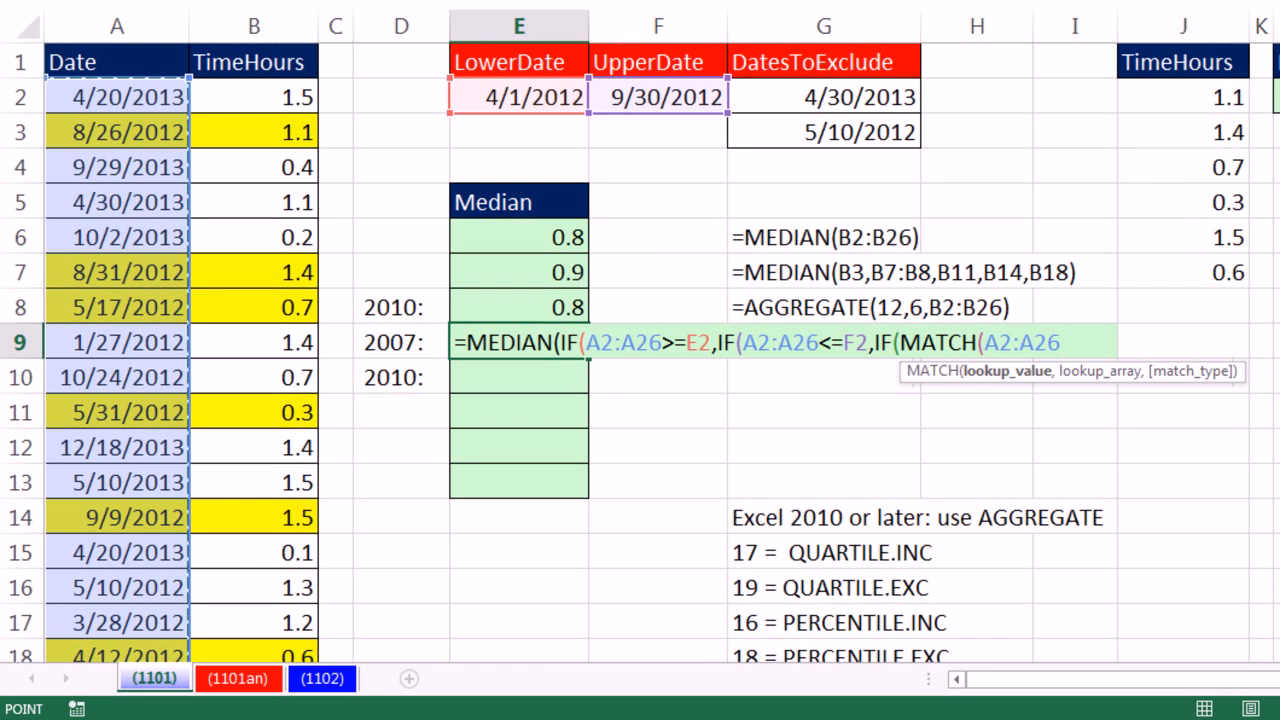
left_click(985, 373)
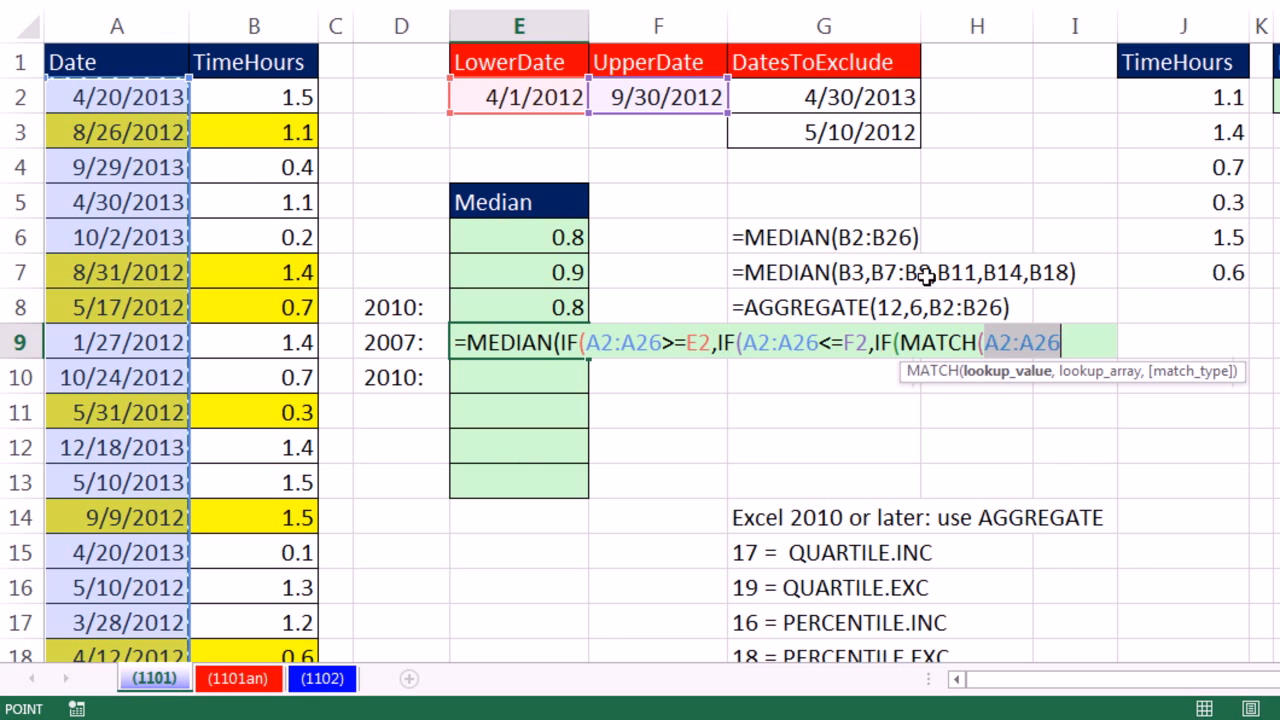
left_click(1068, 344)
type(",")
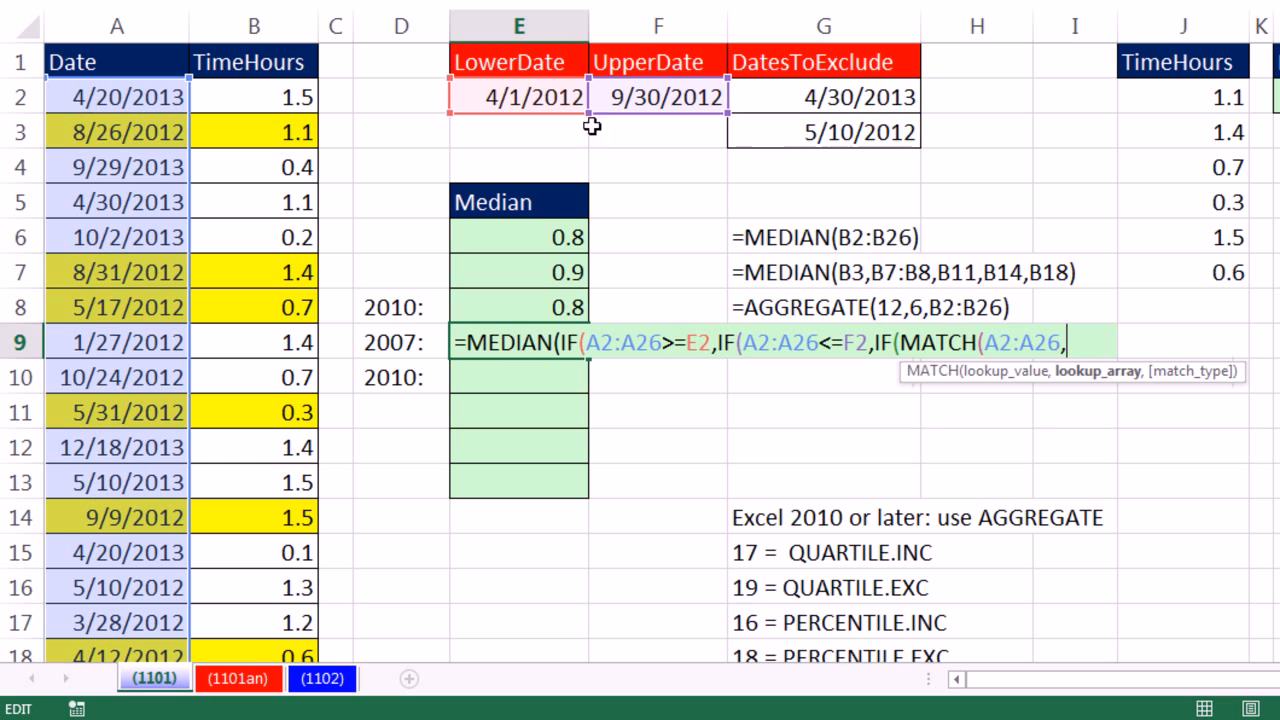
left_click_drag(800, 96, 806, 132)
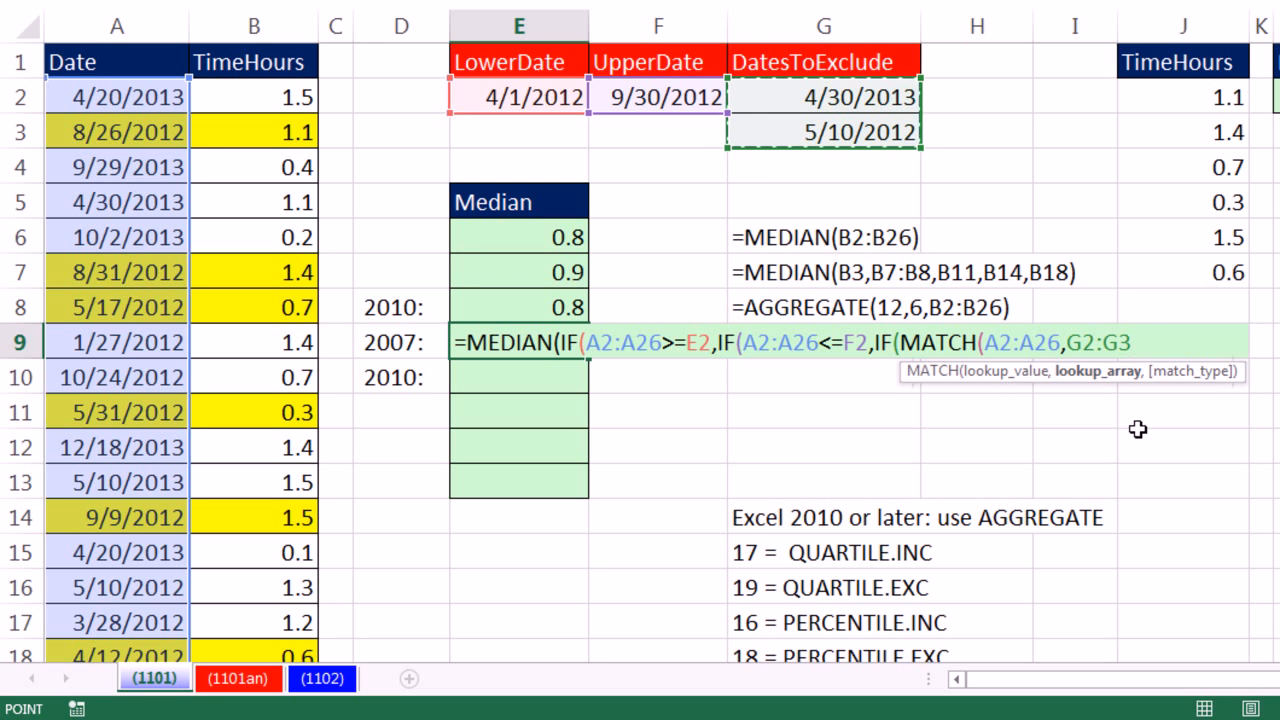
type(",0)")
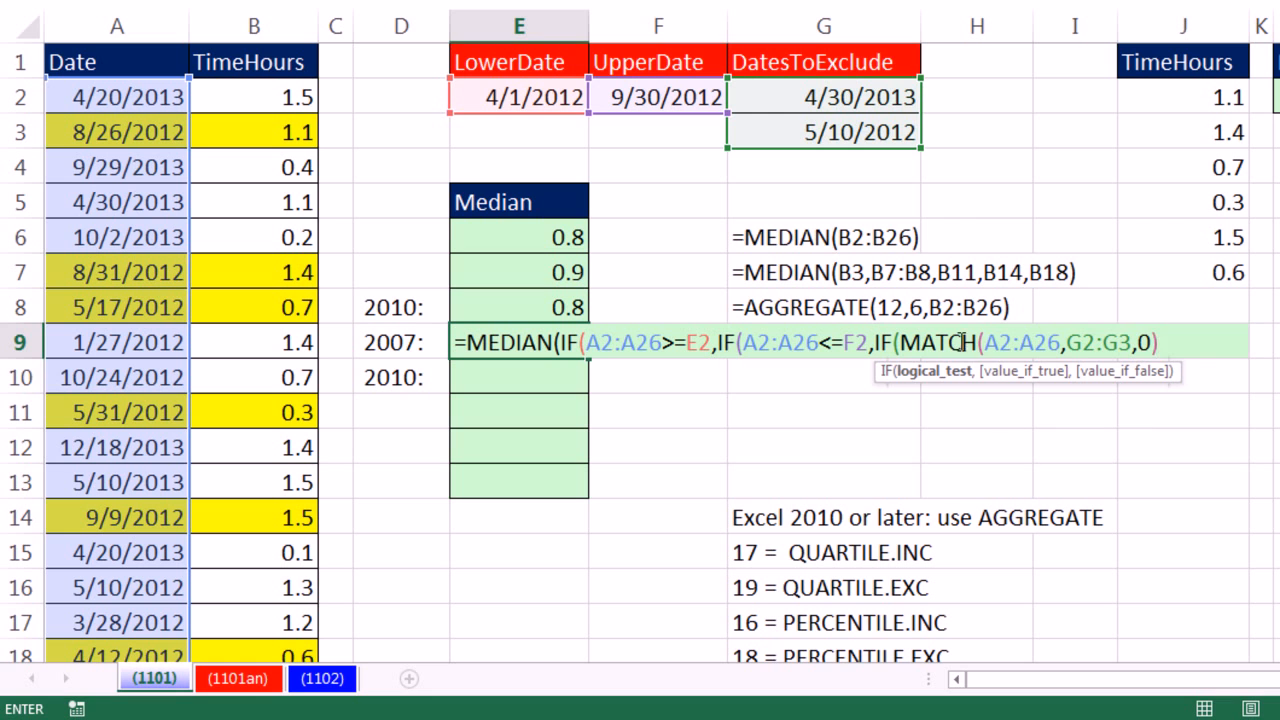
Evaluate the MATCH(A2:A26,G2:G3,0) part inside the E9 formula to inspect its array, and restore the expression
left_click(933, 378)
key("F9")
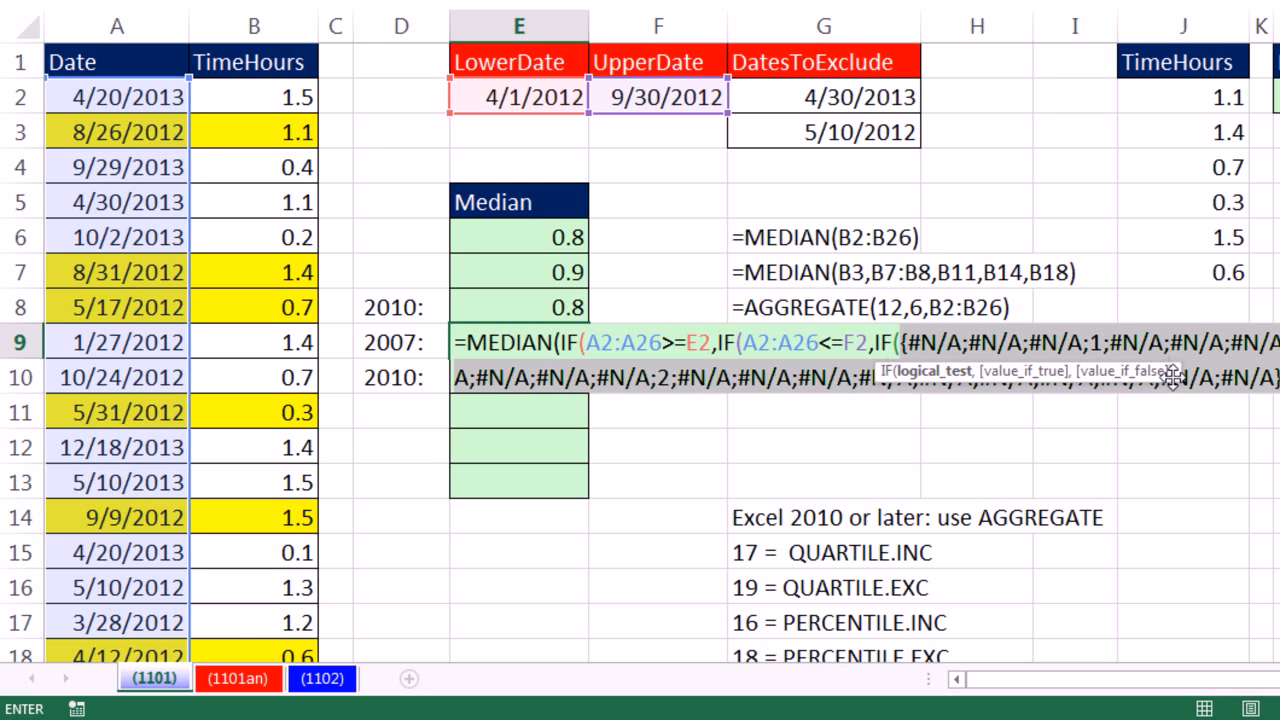
left_click_drag(1176, 378, 1208, 449)
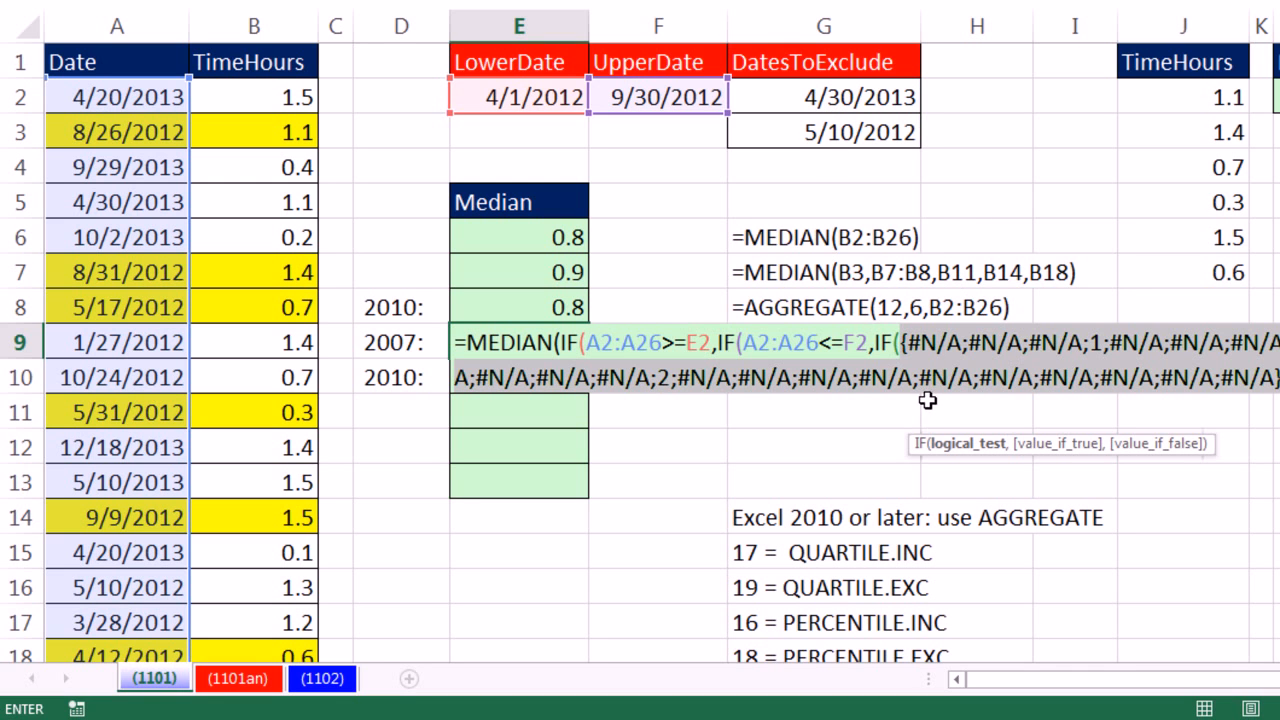
key("ctrl+z")
Wrap the MATCH function in the E9 formula in ISNA, giving ISNA(MATCH(A2:A26,G2:G3,0))
key("Left")
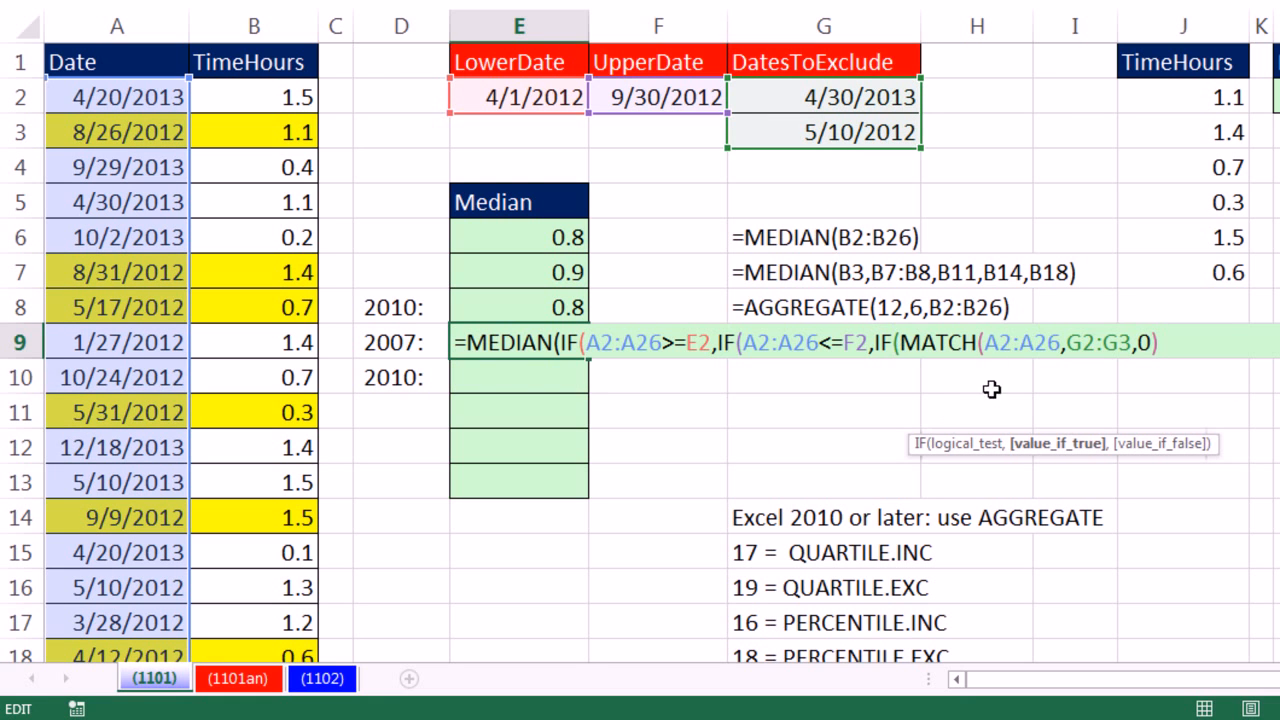
key("Right")
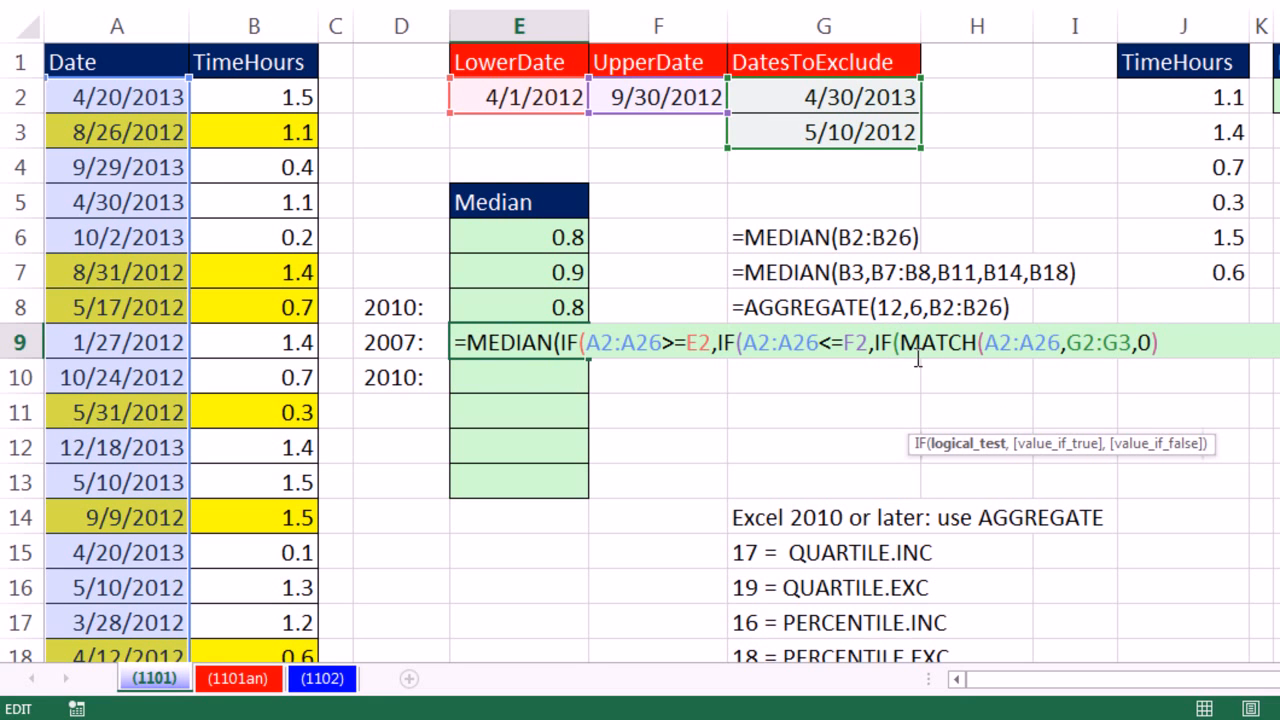
type("isna")
key("Tab")
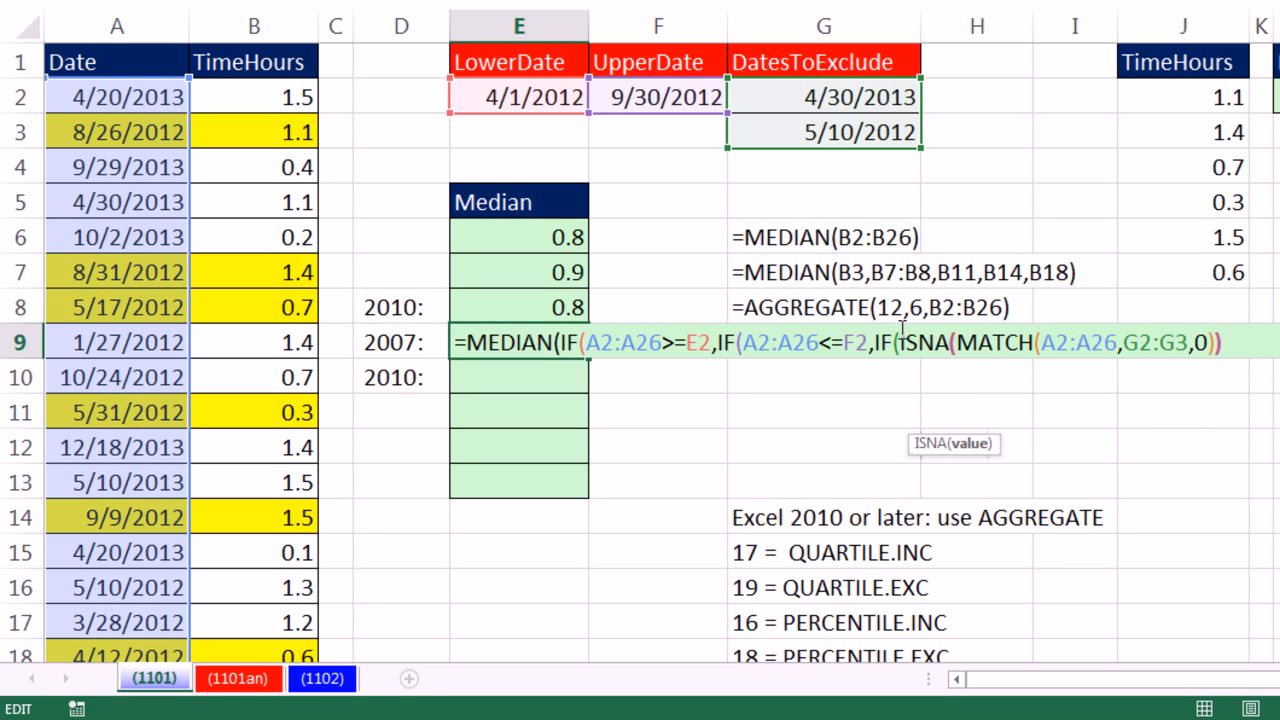
Evaluate the ISNA logical test inside the E9 formula to inspect its TRUE/FALSE array, and restore the expression
left_click(973, 449)
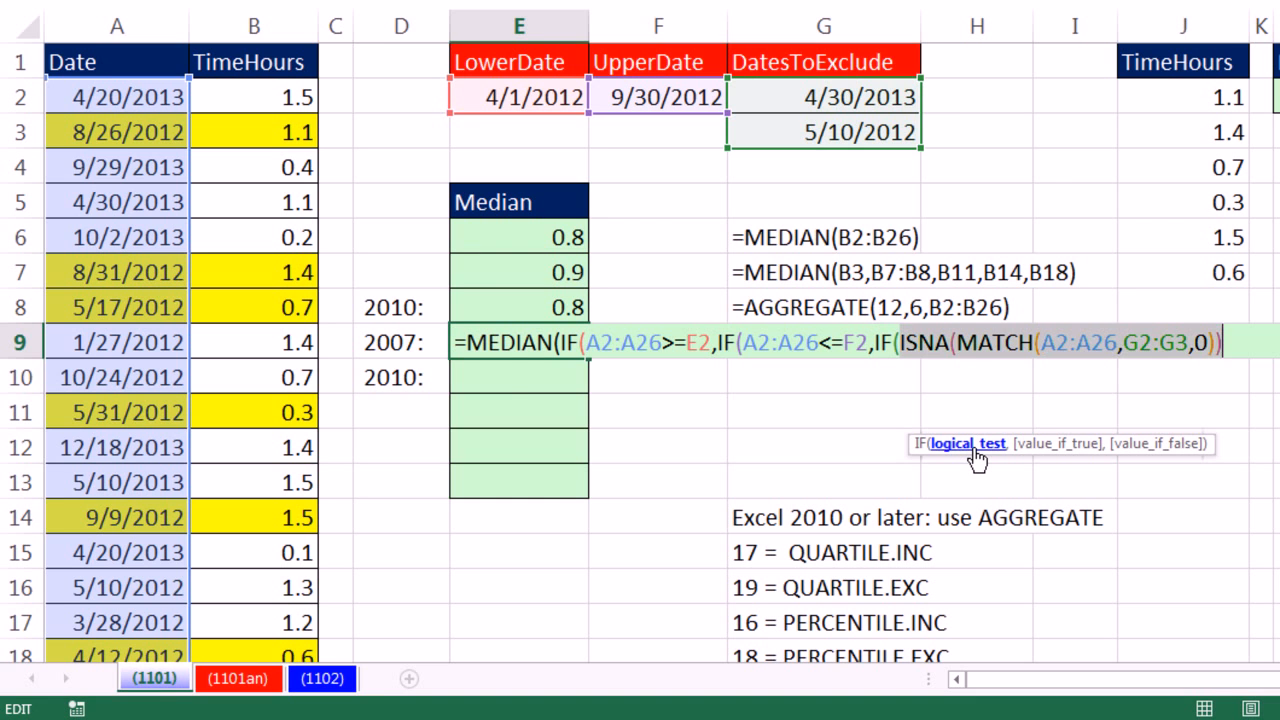
key("F9")
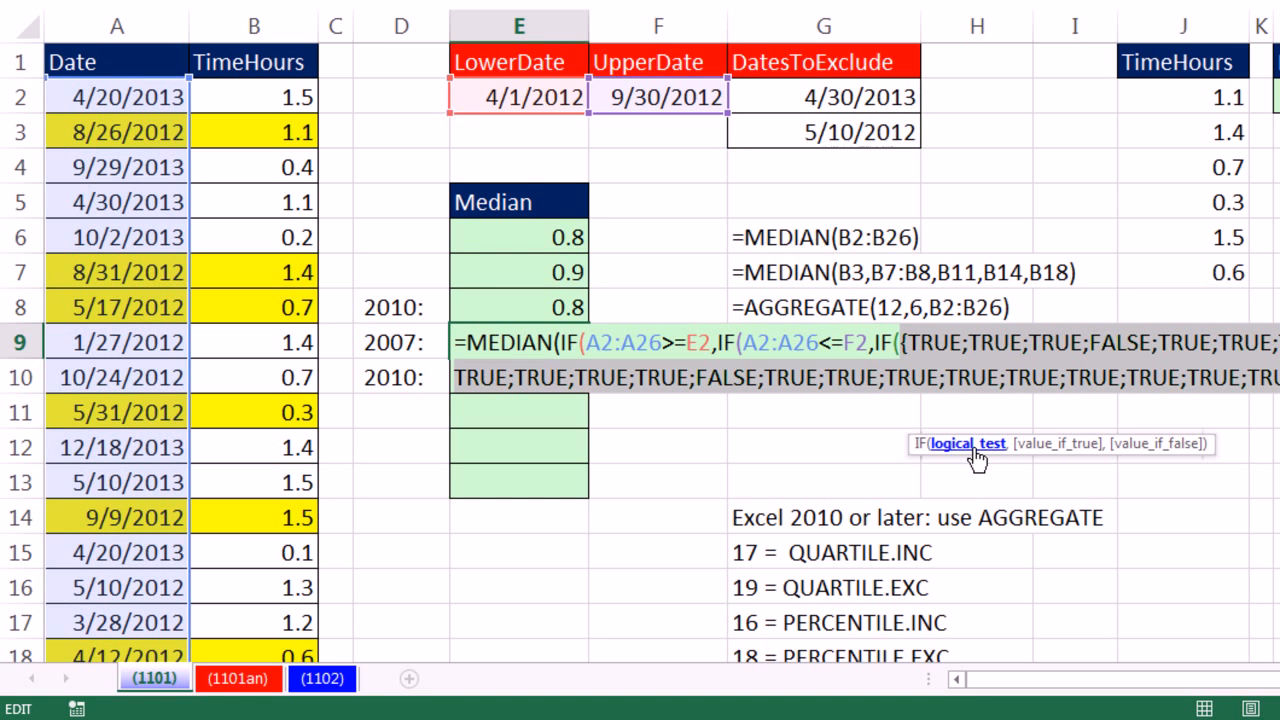
key("ctrl+z")
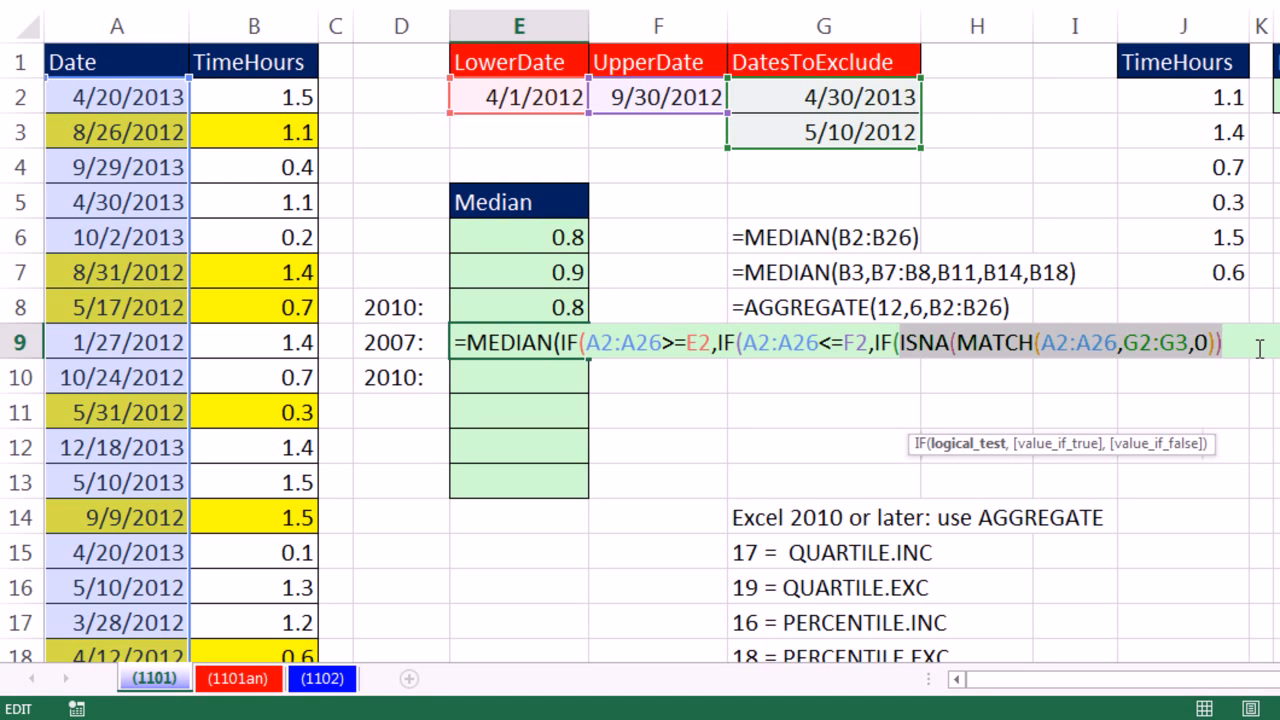
Use the TimeHours range B2:B26 as the innermost IF's true value and close all the parentheses of the E9 formula
left_click(1245, 343)
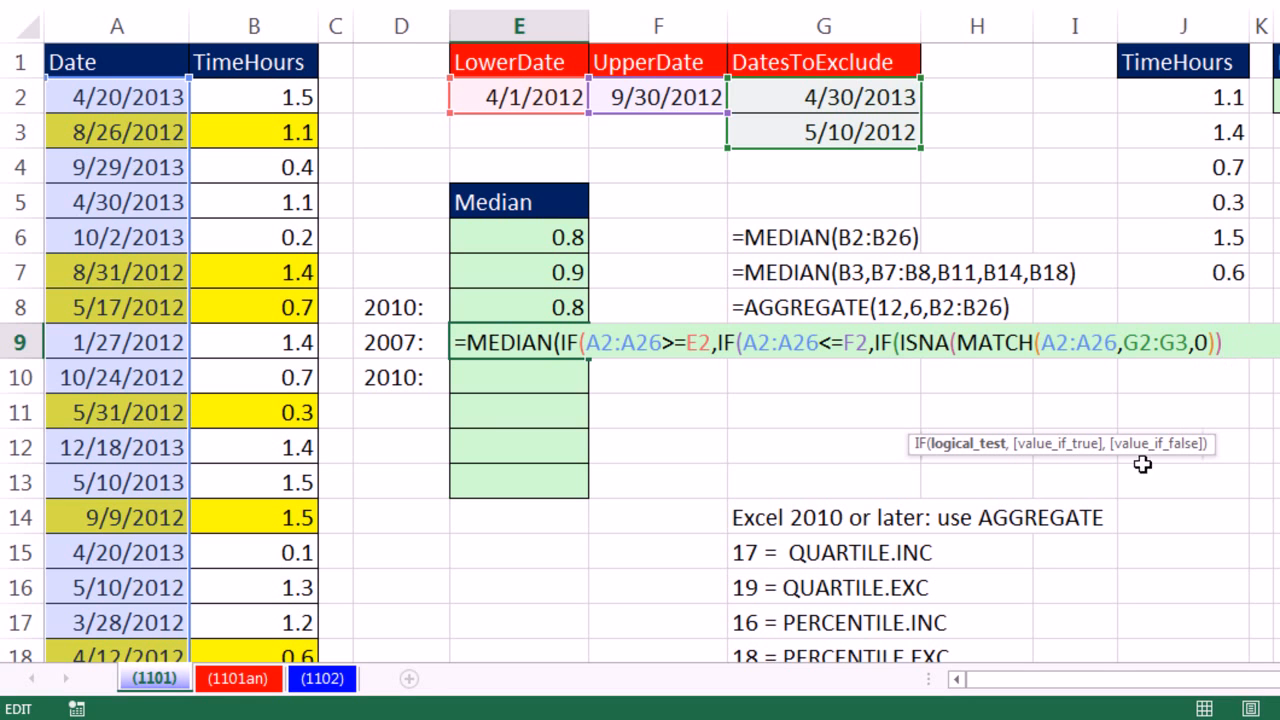
type(",")
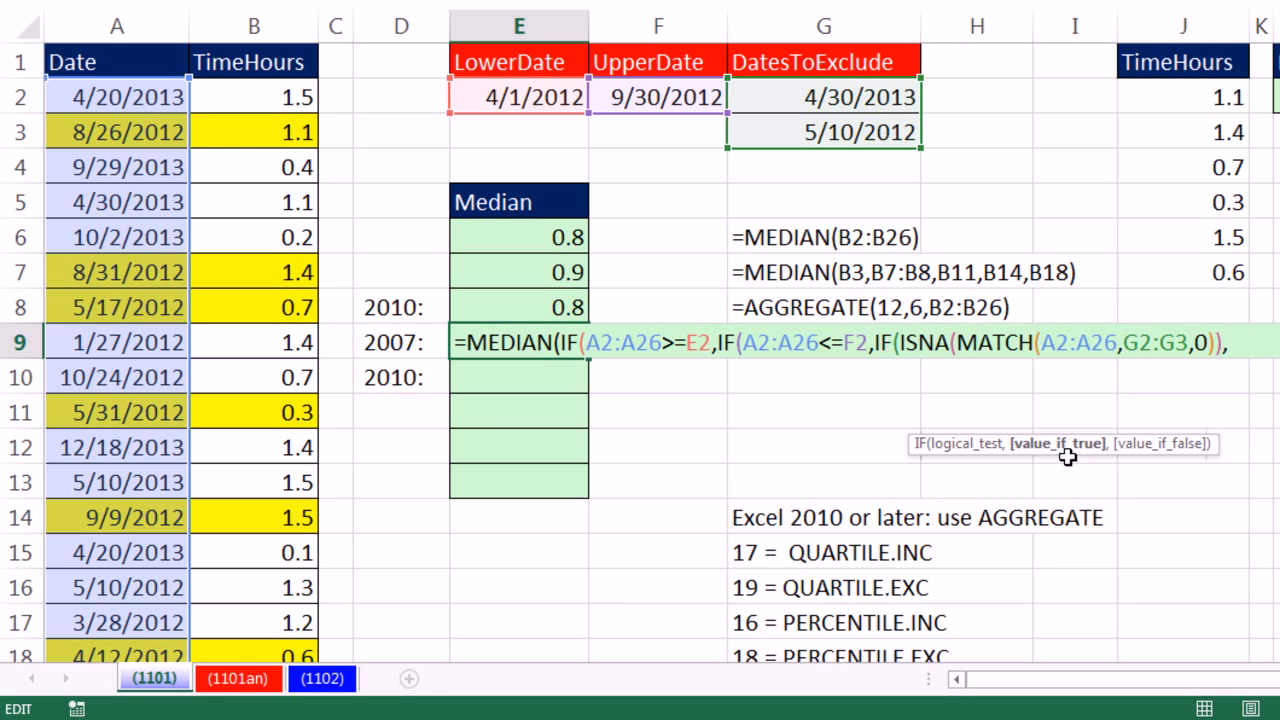
left_click(258, 97)
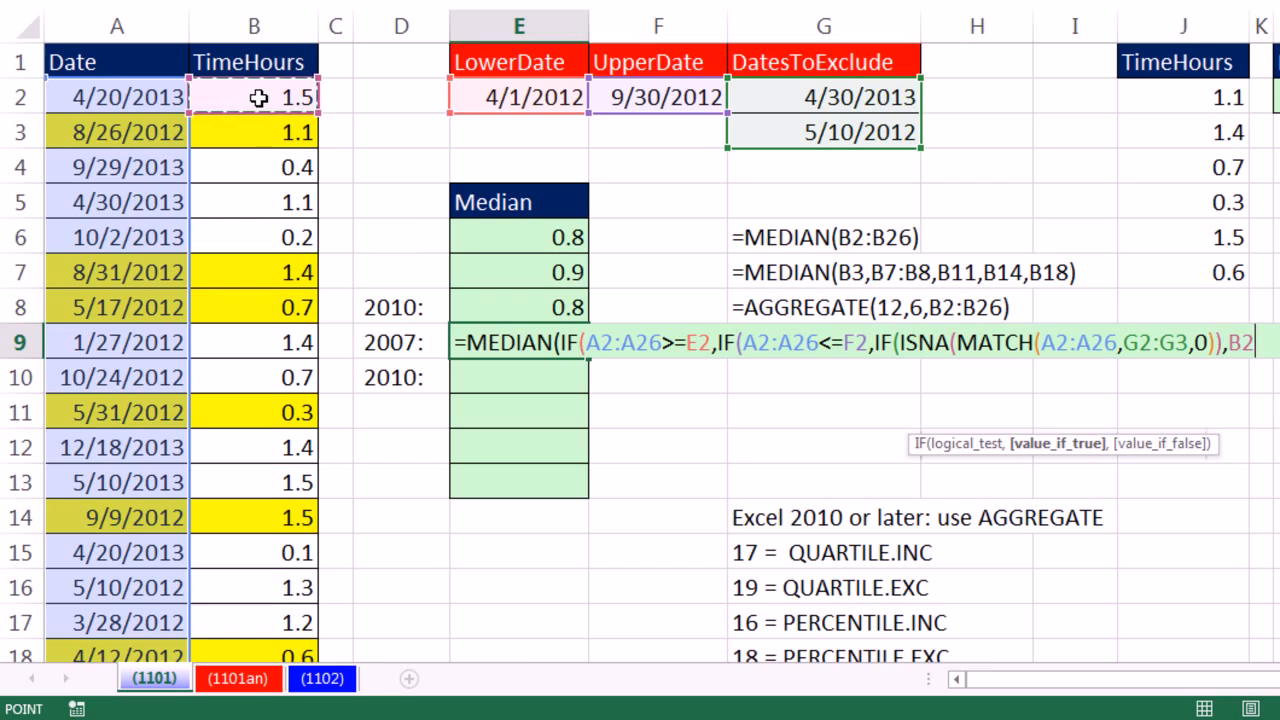
key("ctrl+shift+Down")
scroll(258, 97, "up", 3)
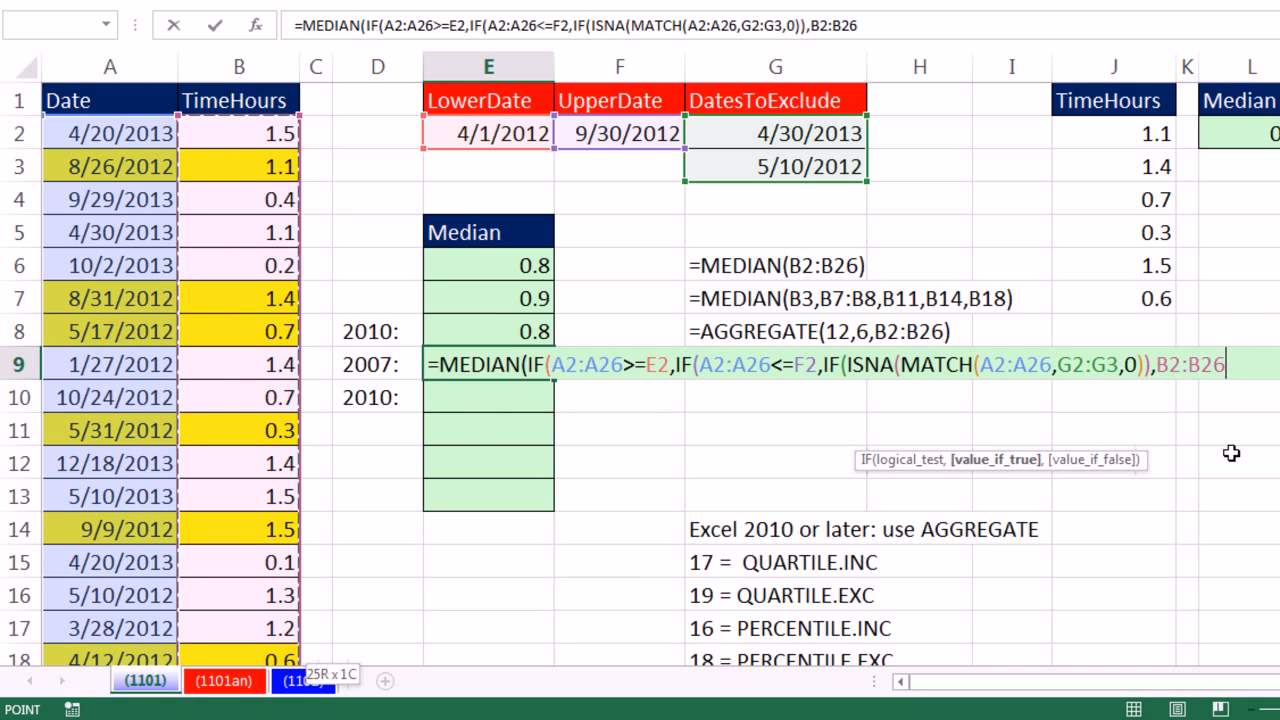
type("))")
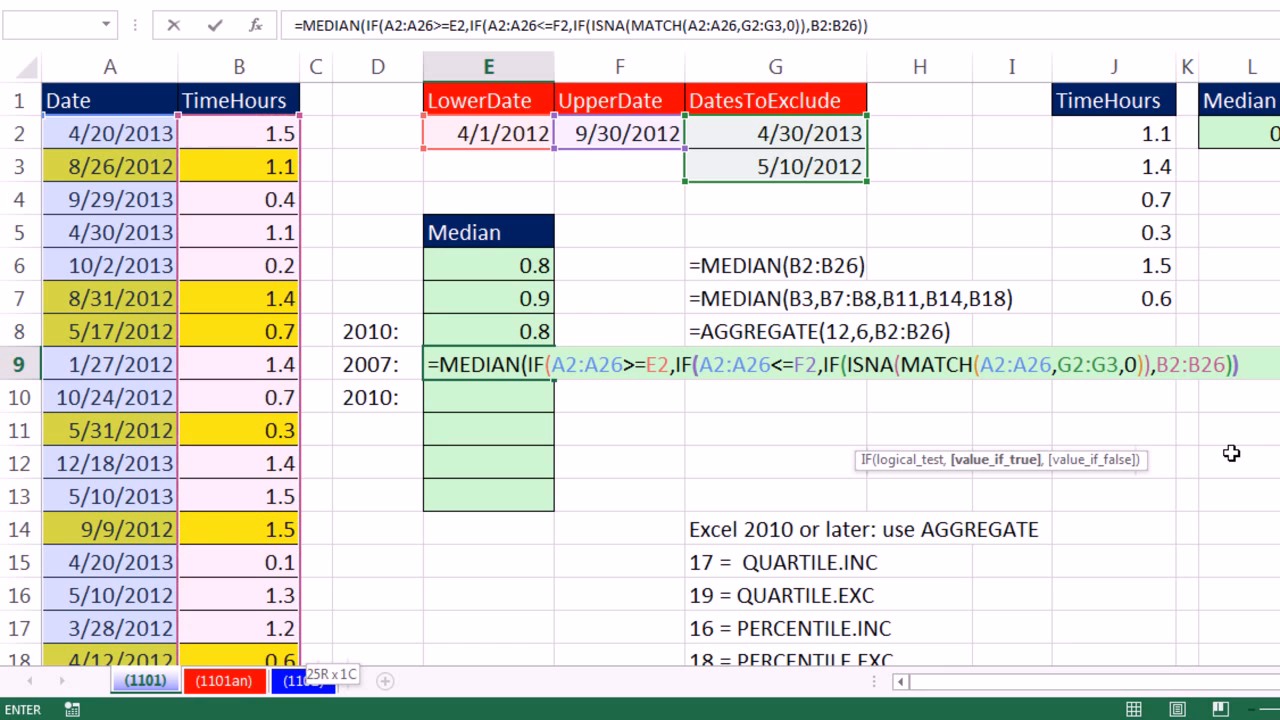
type("))")
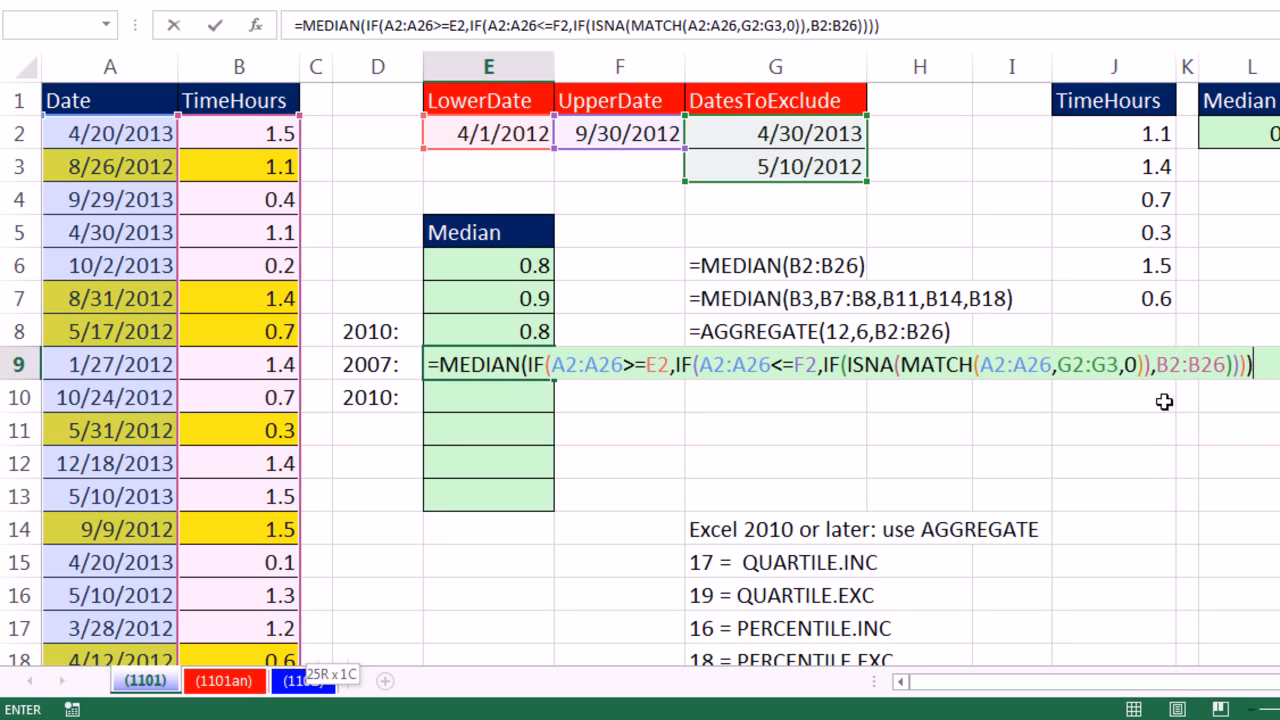
Check the comparison operators and the MATCH lookup range in the E9 formula, and enter it as an array formula
left_click(552, 366)
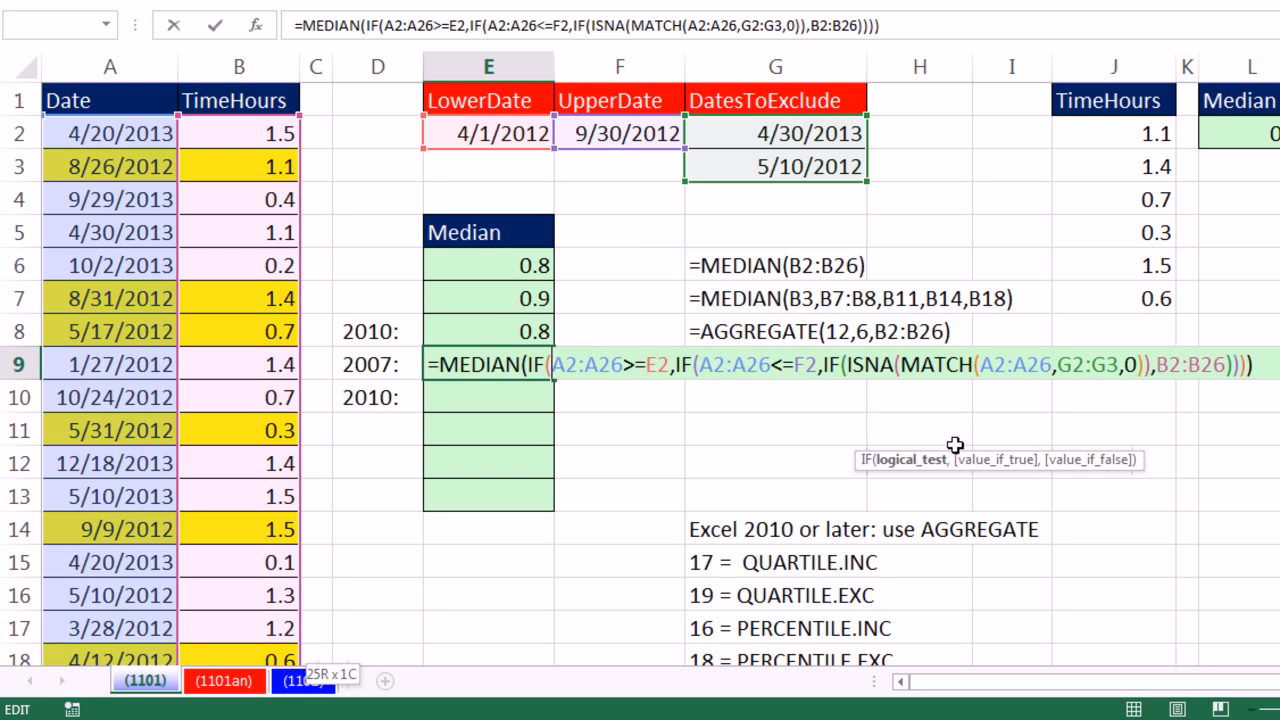
left_click_drag(950, 468, 632, 413)
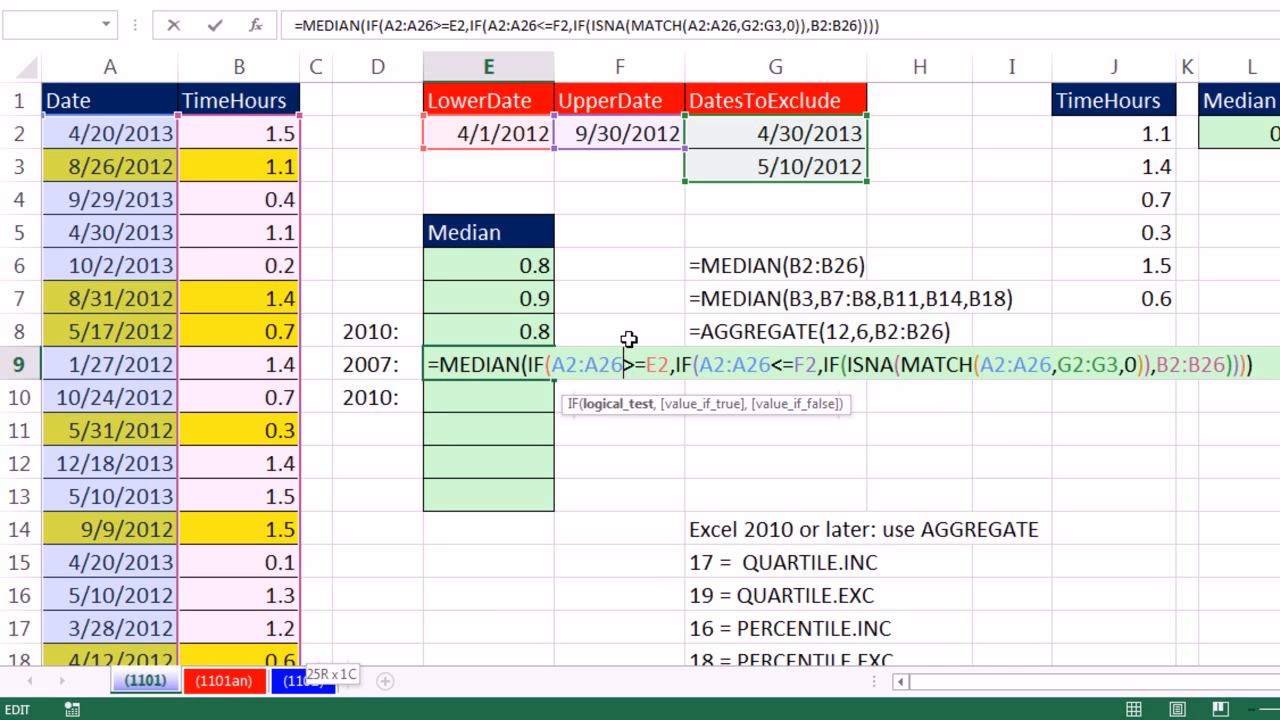
left_click_drag(624, 366, 650, 372)
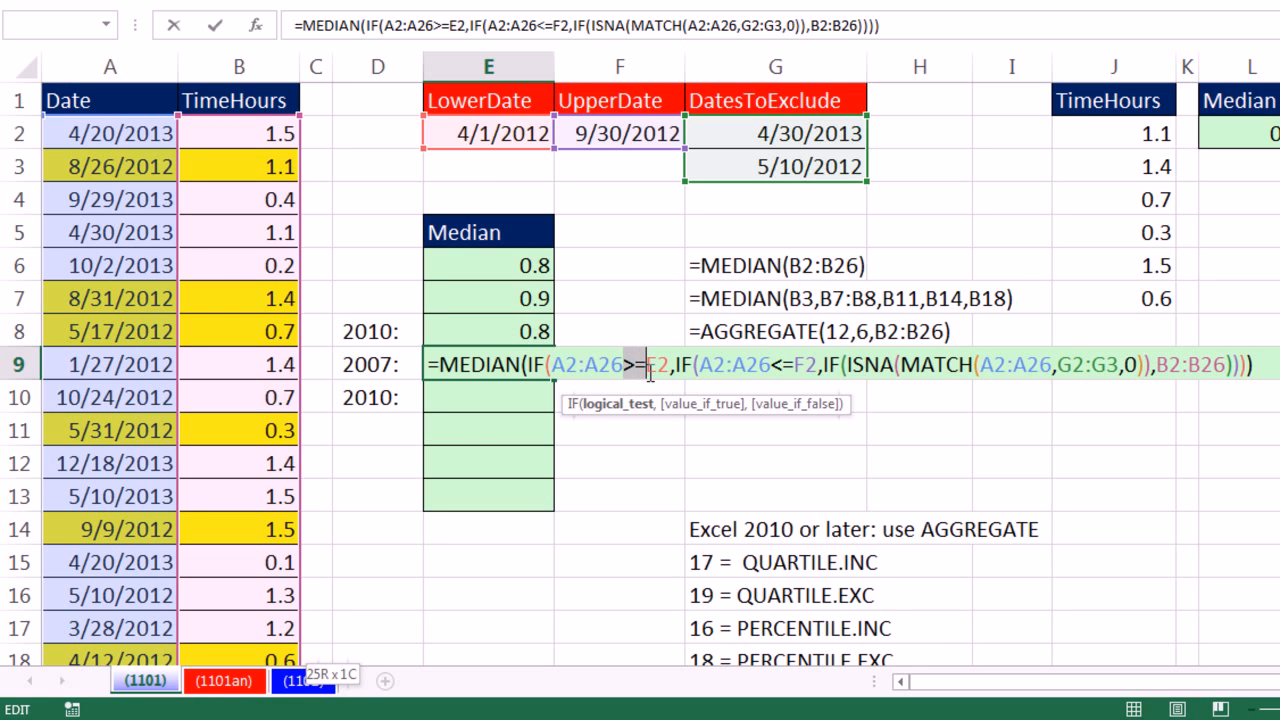
left_click(1013, 365)
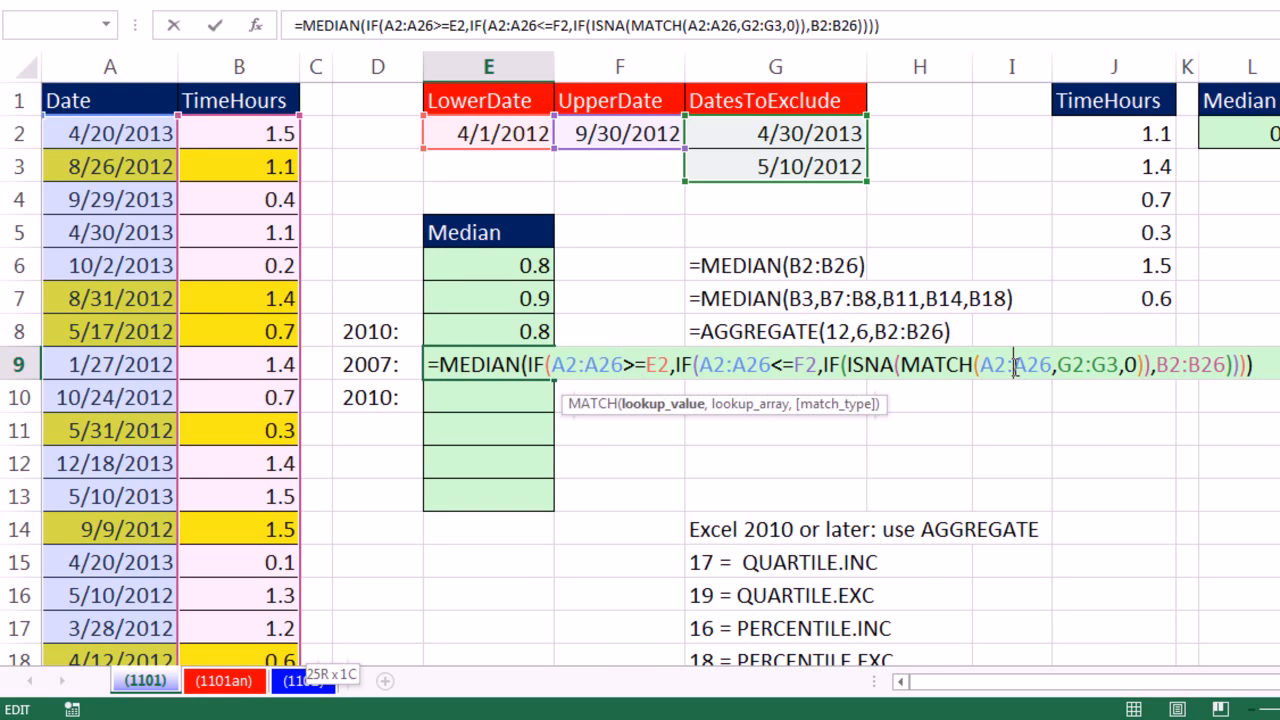
left_click(587, 366)
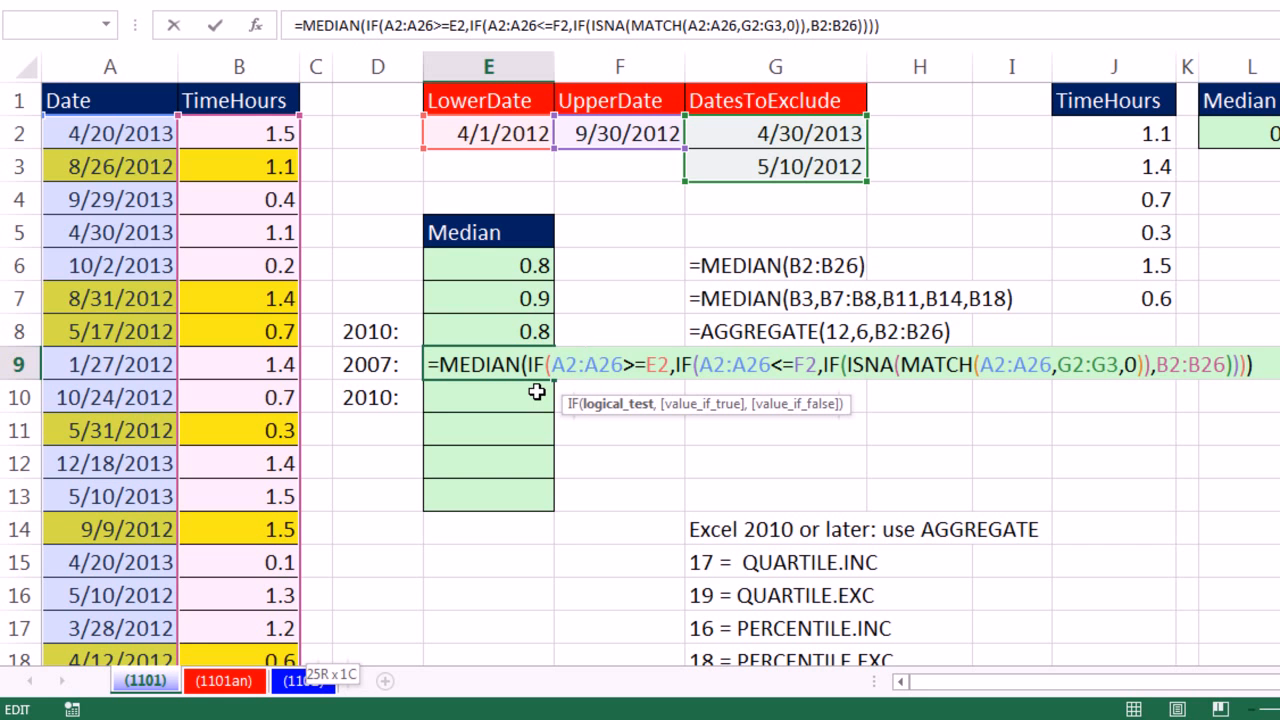
key("ctrl+shift+Return")
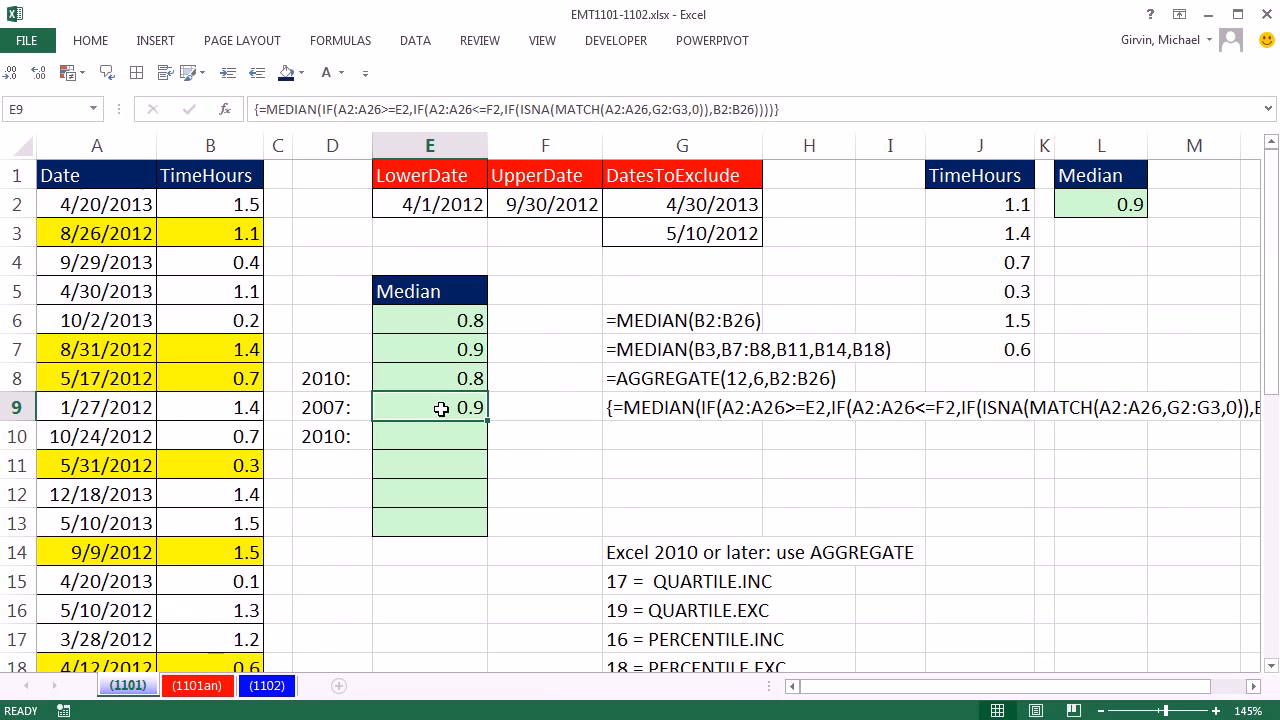
Re-enter the E9 MEDIAN formula as a regular formula without array evaluation
double_click(520, 630)
key("ctrl+Return")
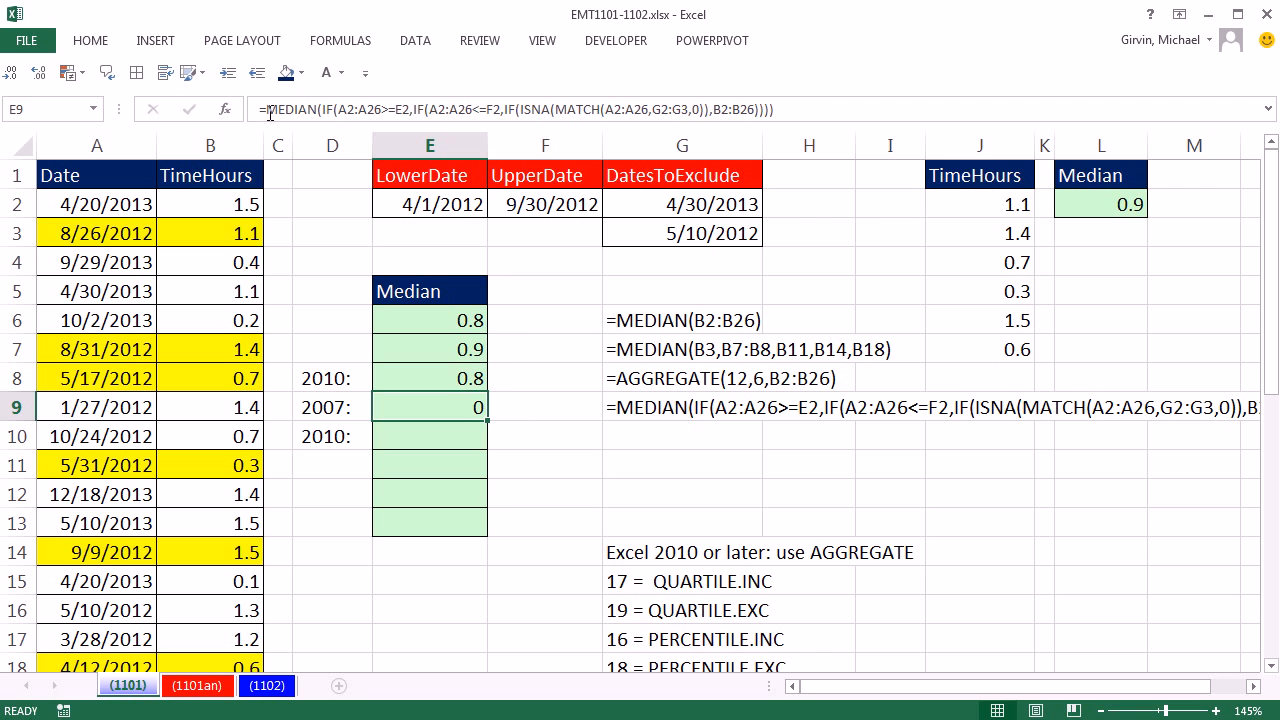
Re-enter the E9 MEDIAN formula as an array formula
double_click(471, 405)
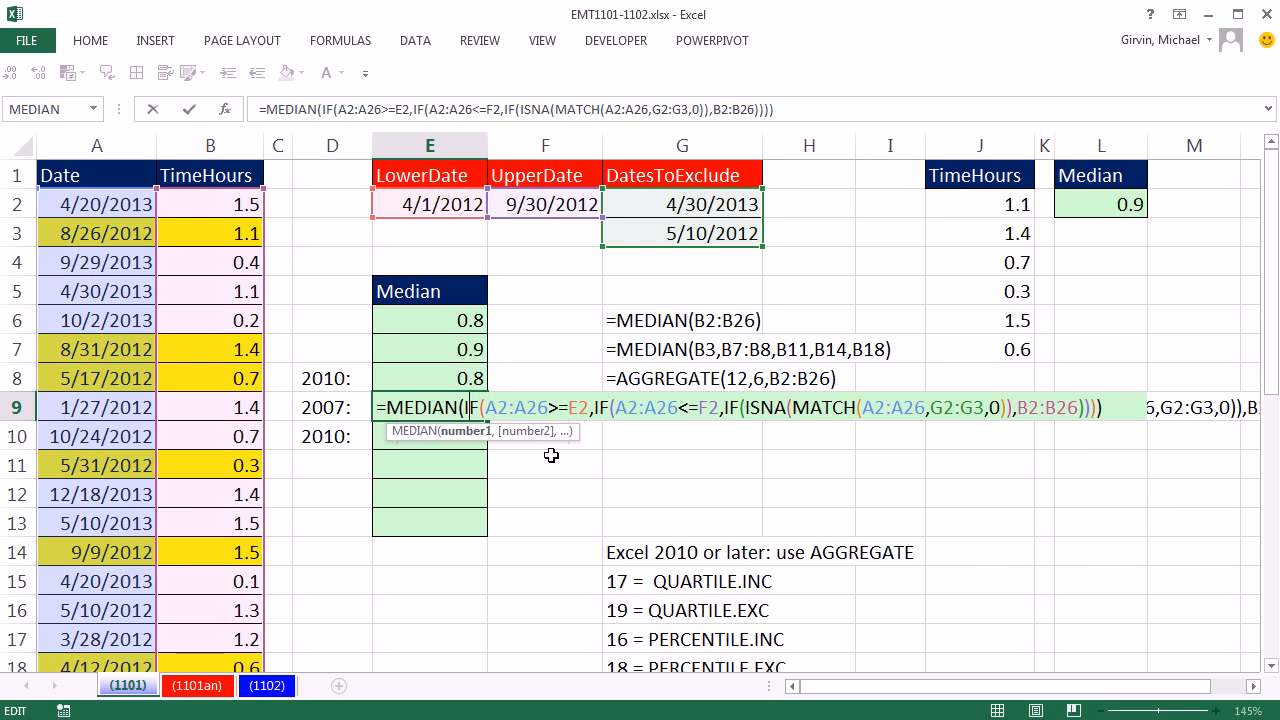
key("ctrl+shift+Return")
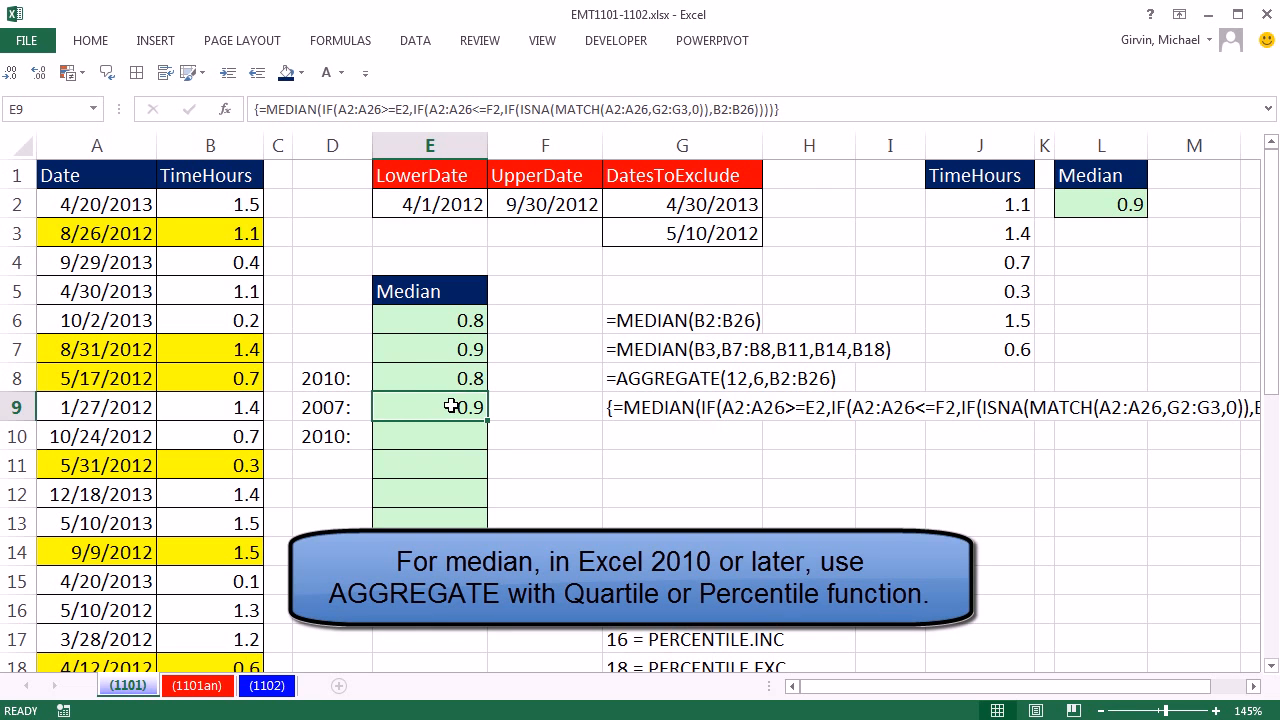
Empty the Office Clipboard and copy the logical test A2:A26>=E2 from the E9 formula into it
double_click(451, 405)
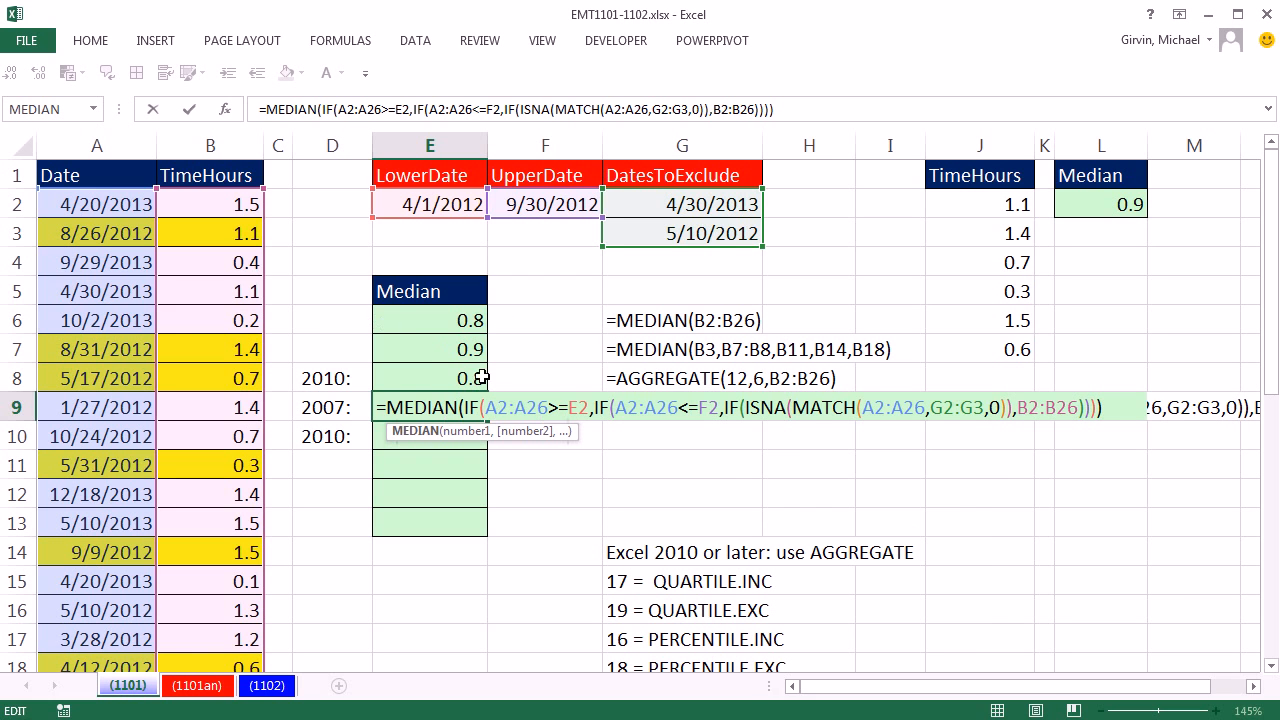
left_click_drag(486, 407, 590, 407)
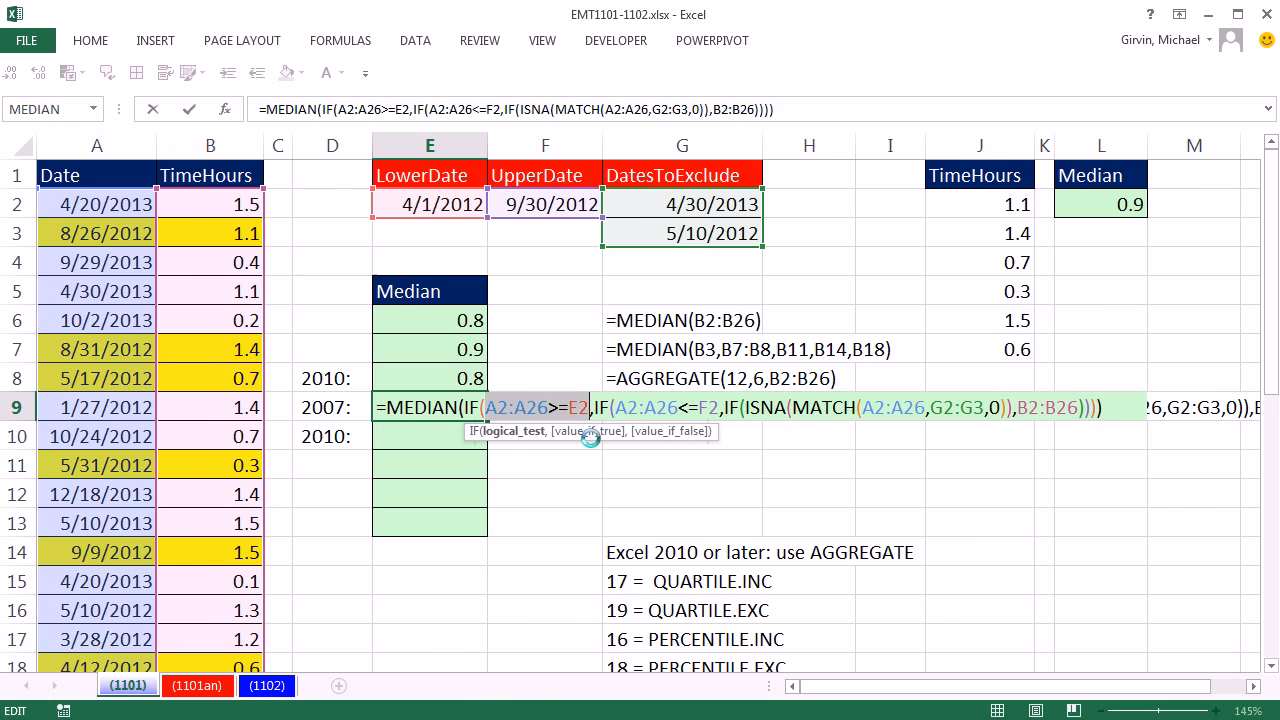
key("ctrl+c")
key("ctrl+c")
left_click(127, 189)
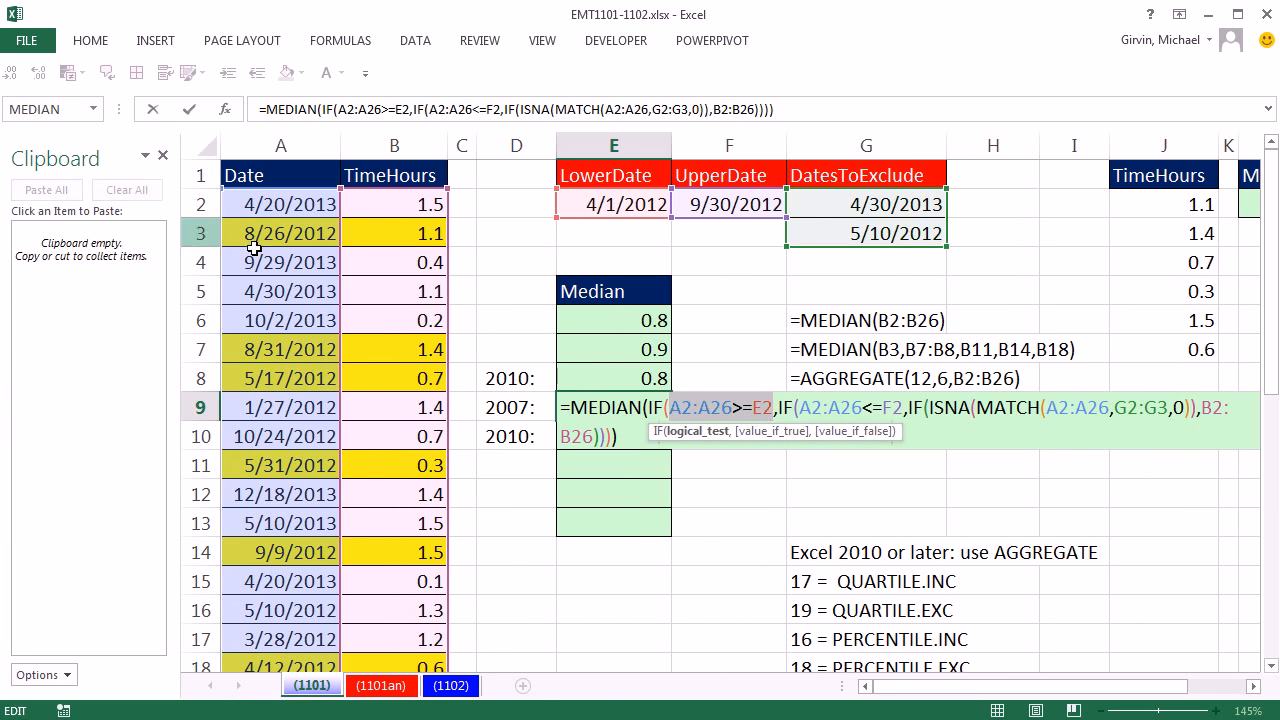
key("ctrl+c")
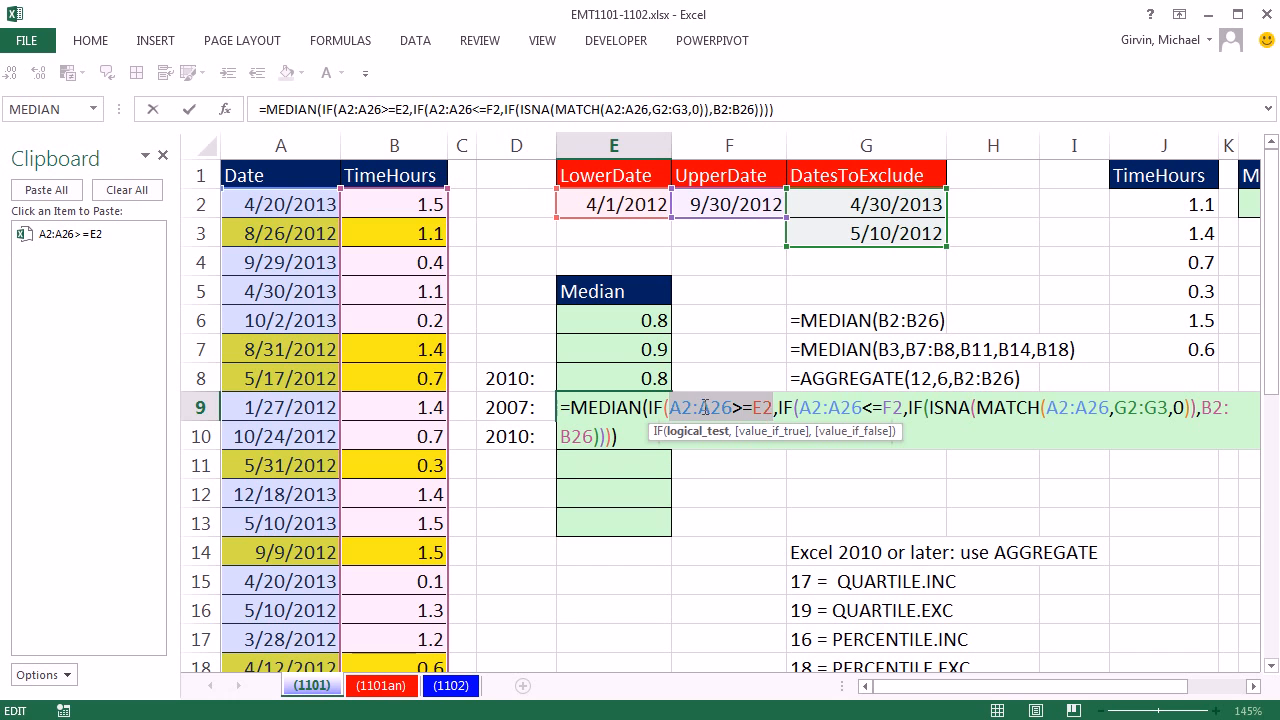
Collect the A2:A26<=F2 and ISNA(MATCH(A2:A26,G2:G3,0)) tests from E9 on the clipboard, keeping E9 as an array formula
left_click_drag(800, 407, 904, 410)
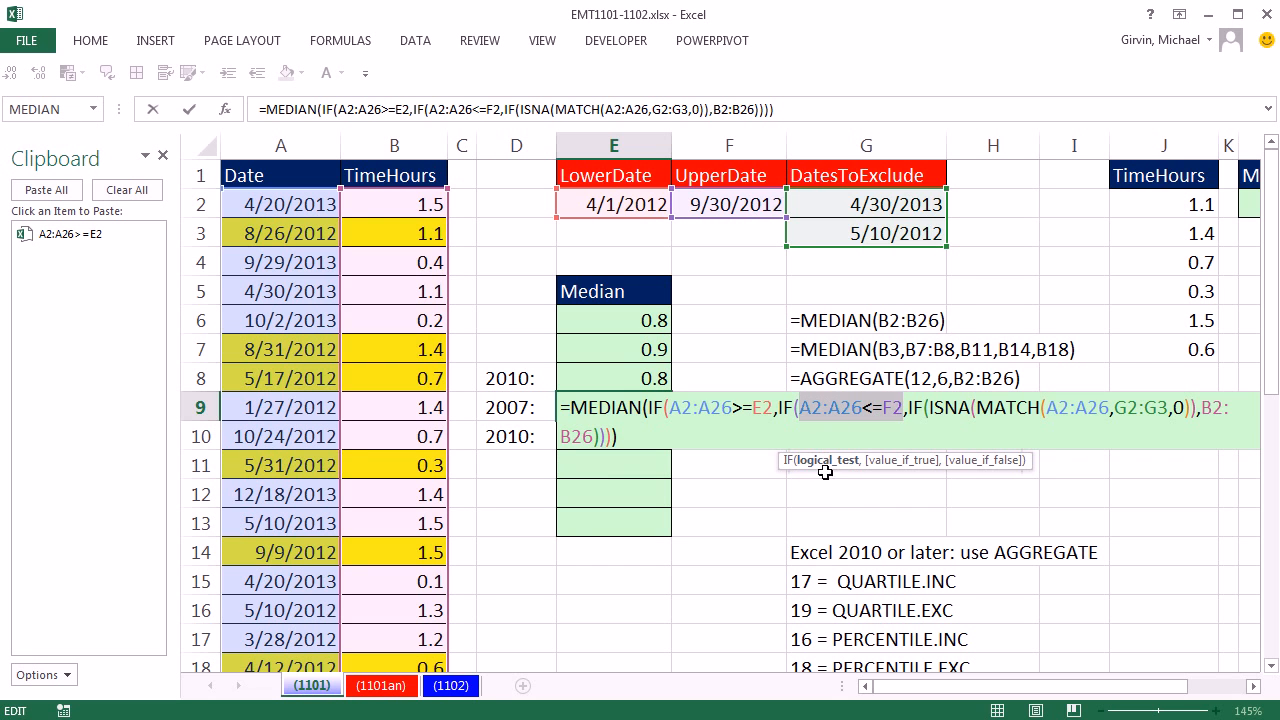
key("ctrl+c")
left_click(930, 413)
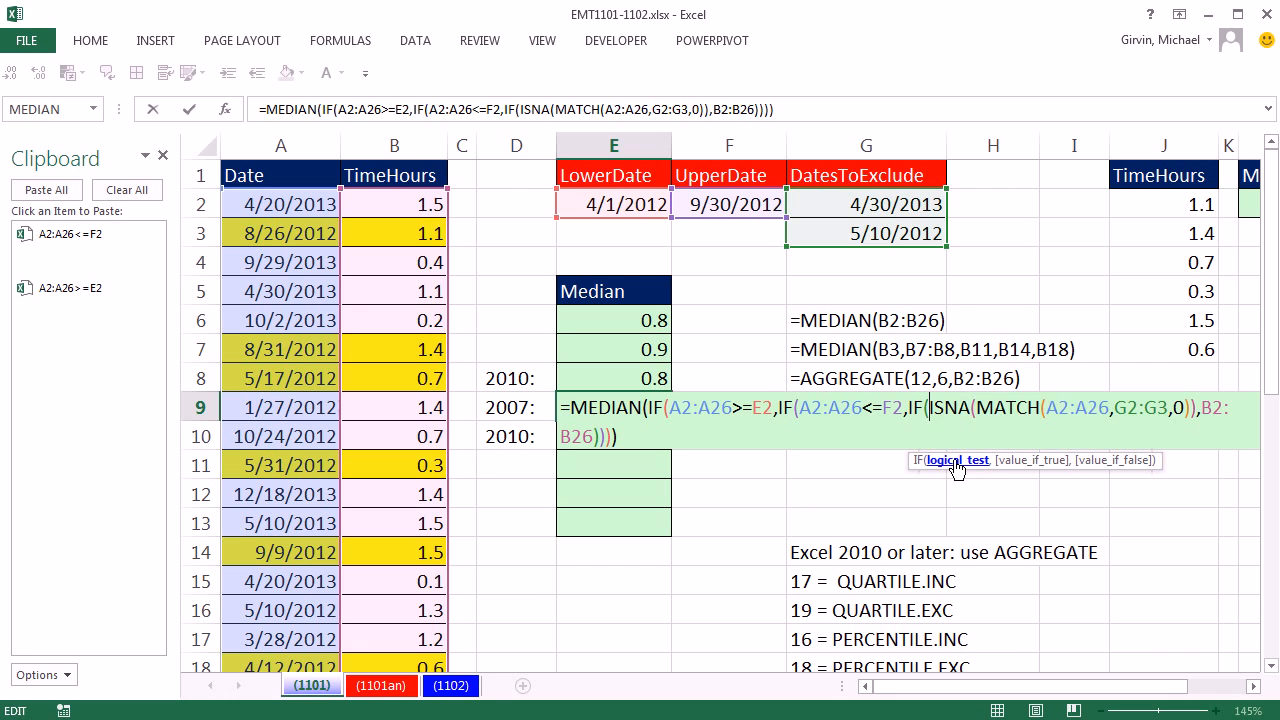
left_click(957, 462)
key("ctrl+c")
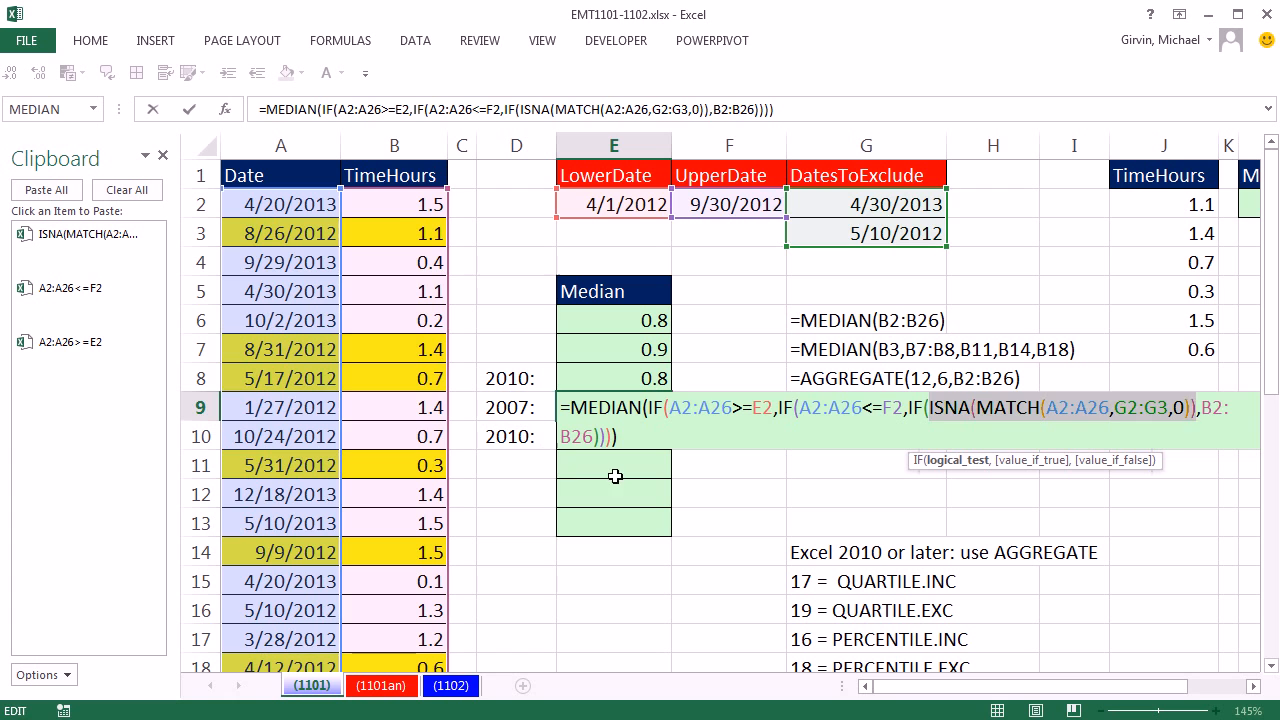
key("ctrl+shift+Return")
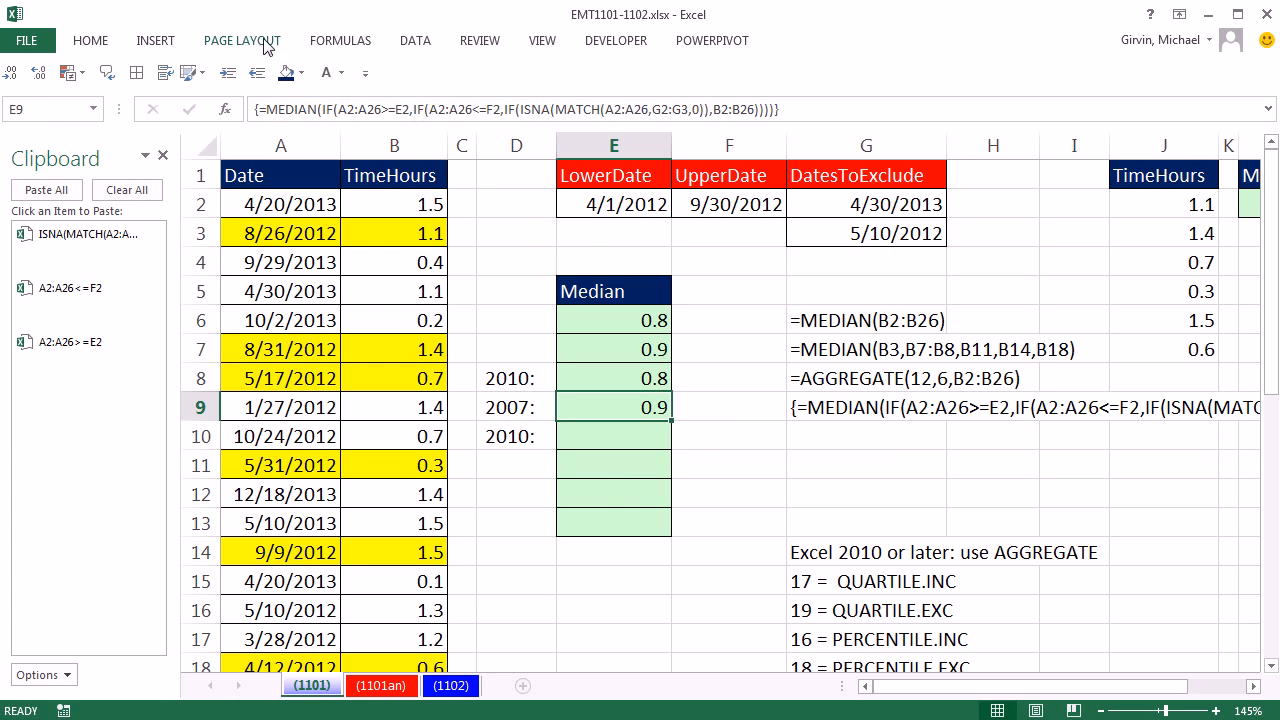
Start an AGGREGATE formula in E10 with function 17 (QUARTILE.INC) and option 6 (Ignore error values)
left_click(576, 436)
type("=ag")
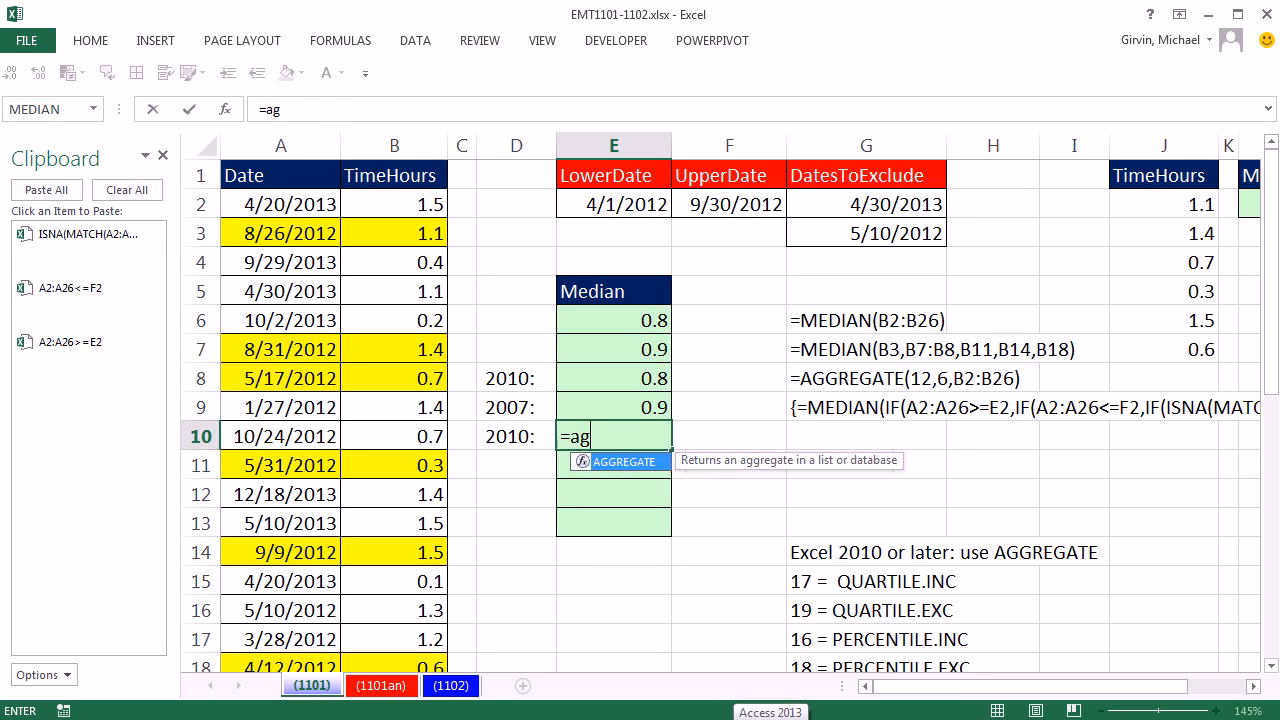
key("Tab")
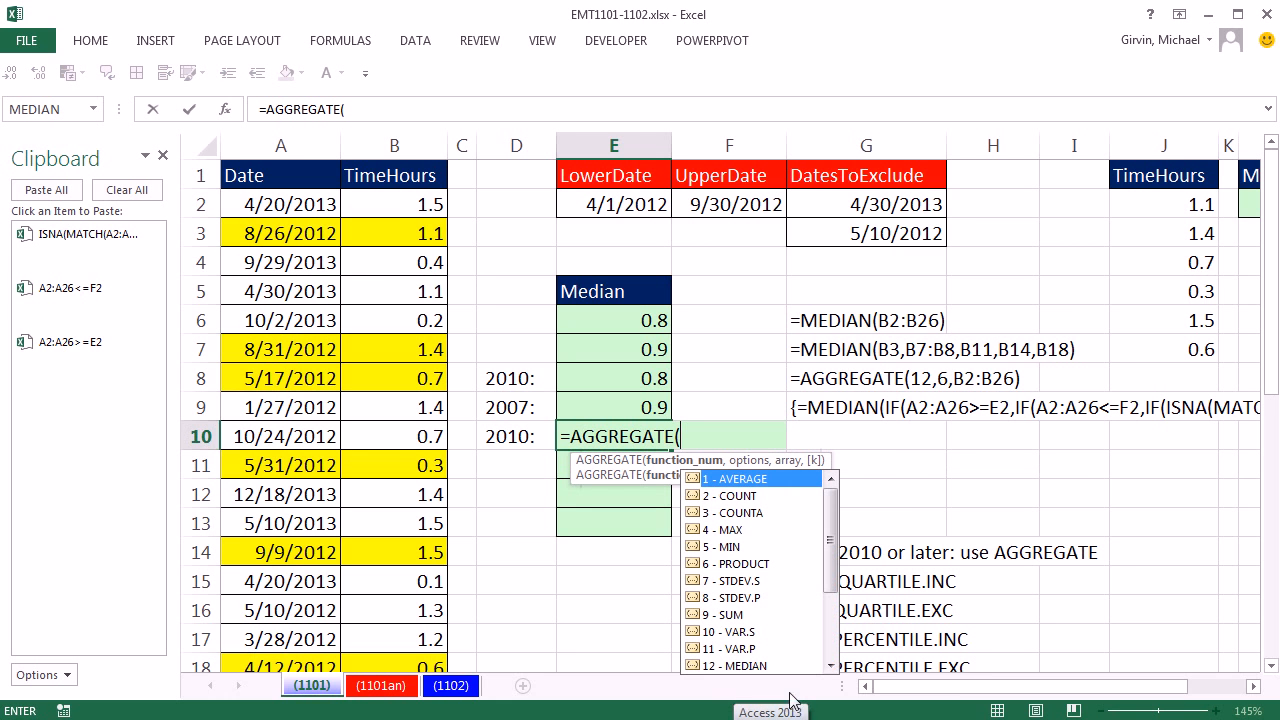
left_click_drag(829, 541, 829, 570)
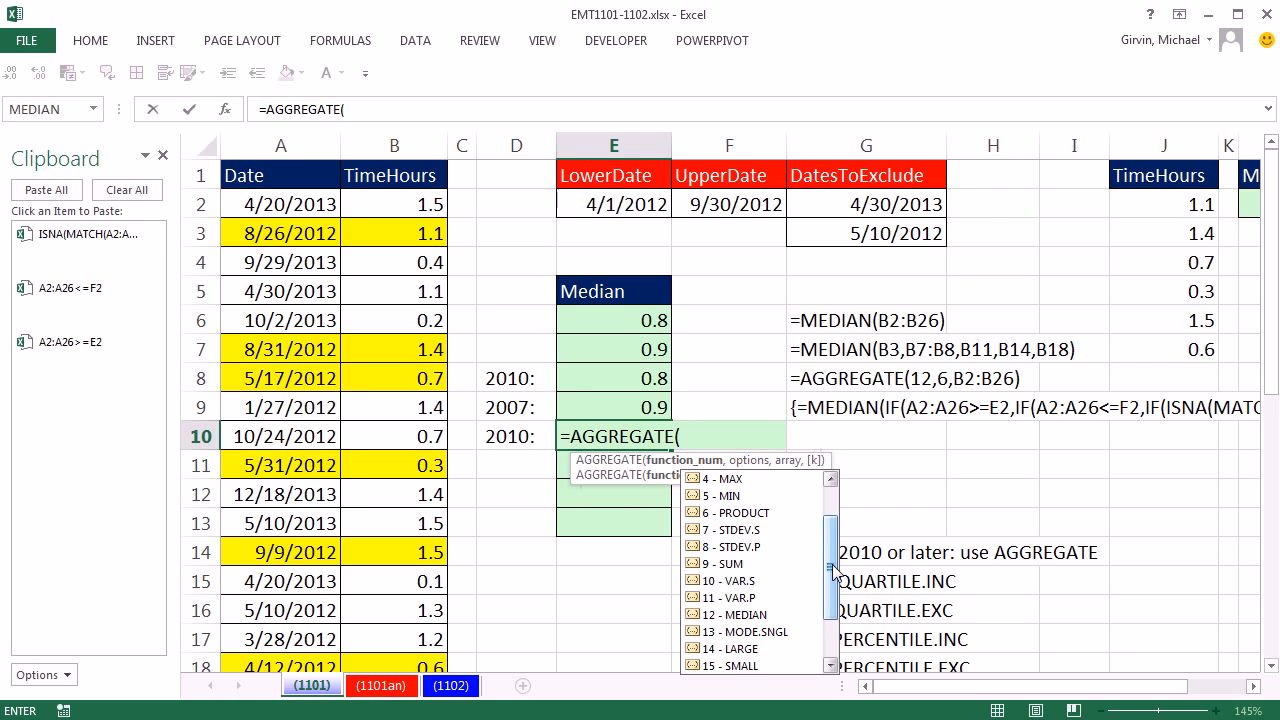
left_click_drag(833, 570, 833, 607)
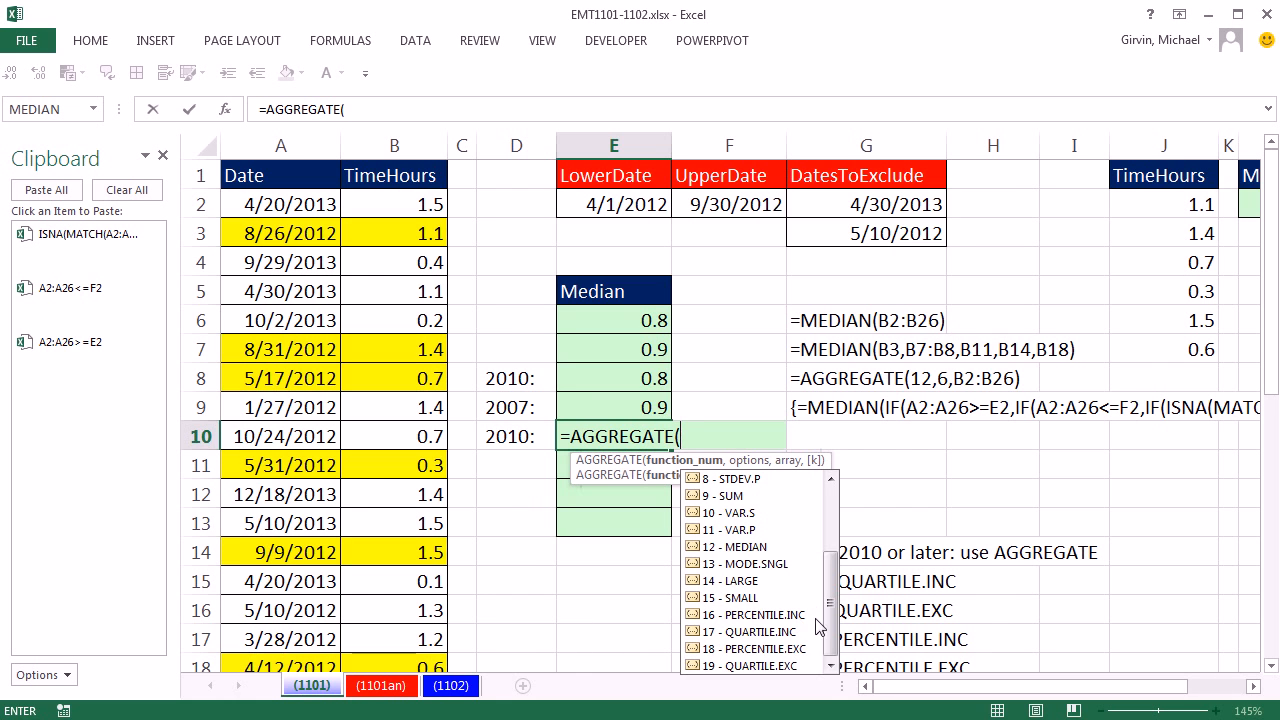
double_click(747, 634)
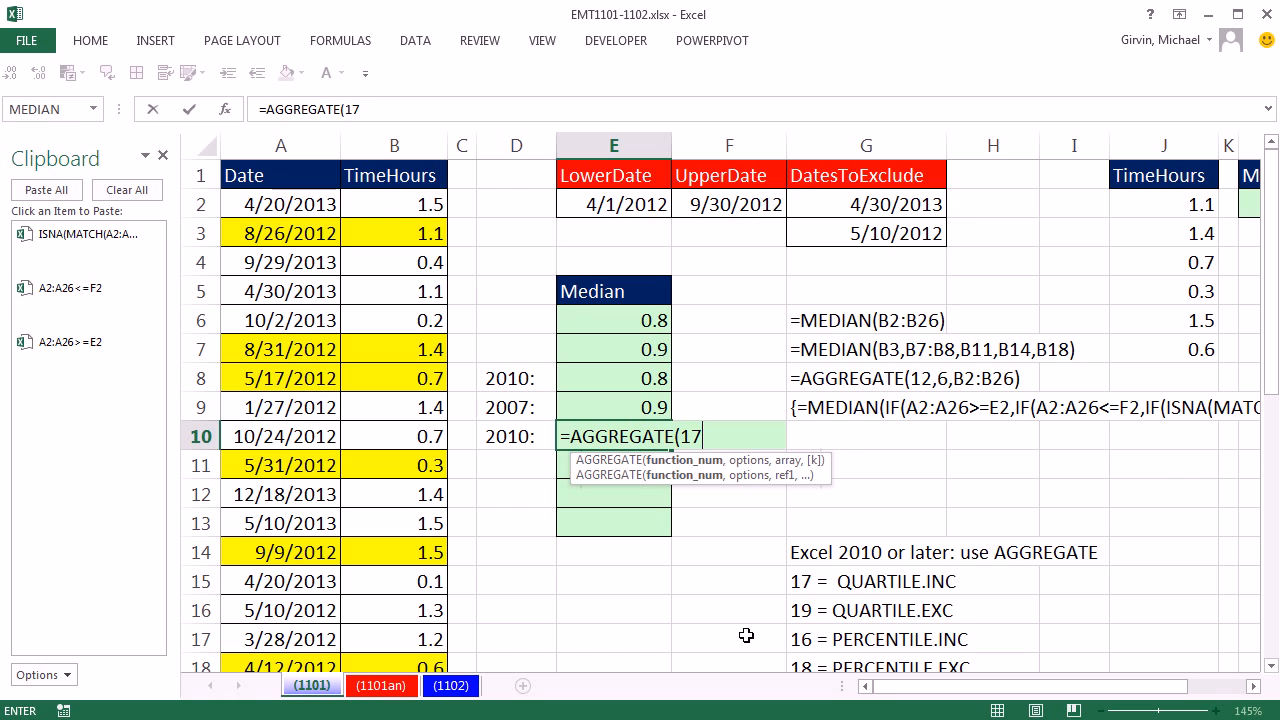
type(",")
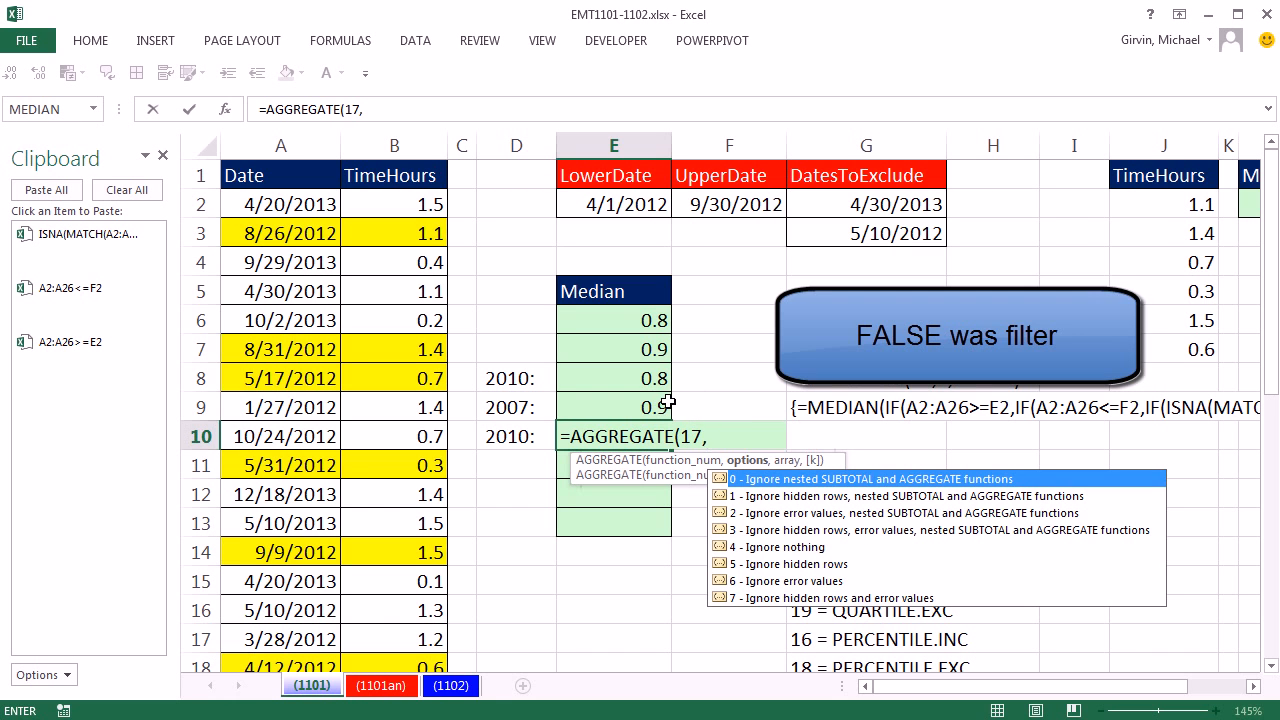
left_click(775, 590)
double_click(775, 590)
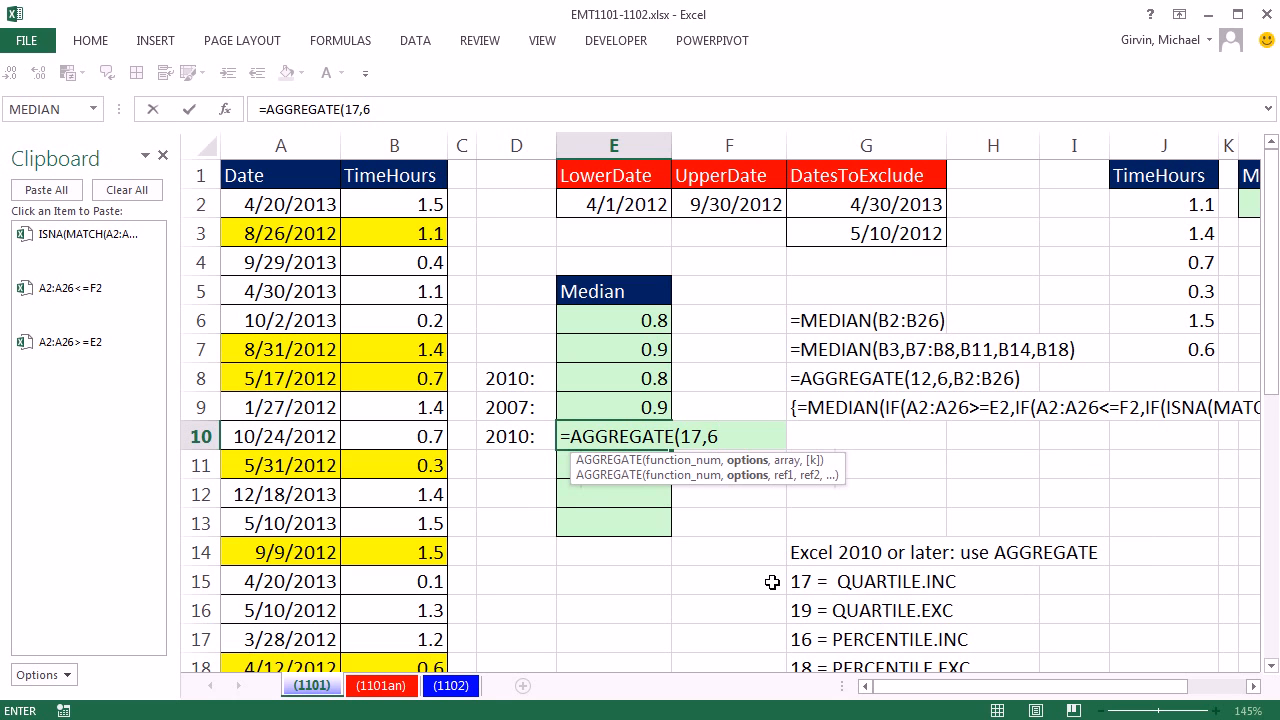
type(",")
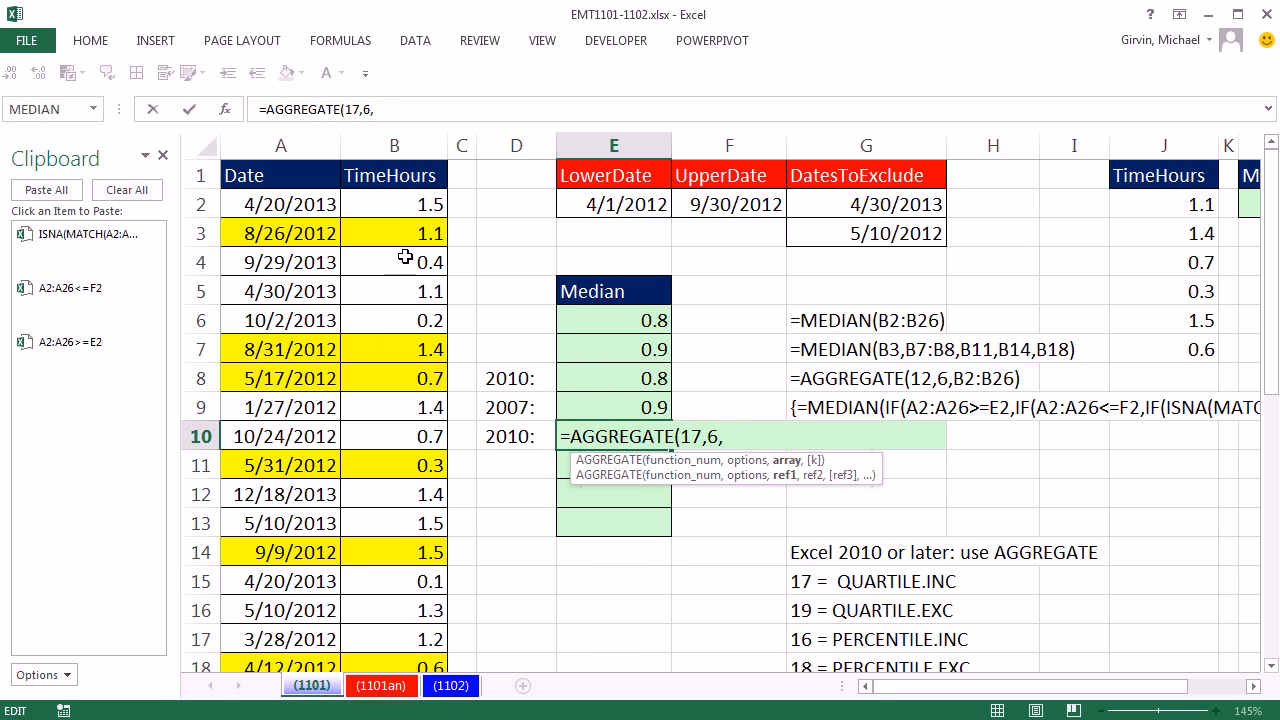
For the AGGREGATE array in E10, divide the TimeHours range B2:B26 by the copied test (A2:A26>=E2), leaving the outer divisor parenthesis open
left_click(415, 204)
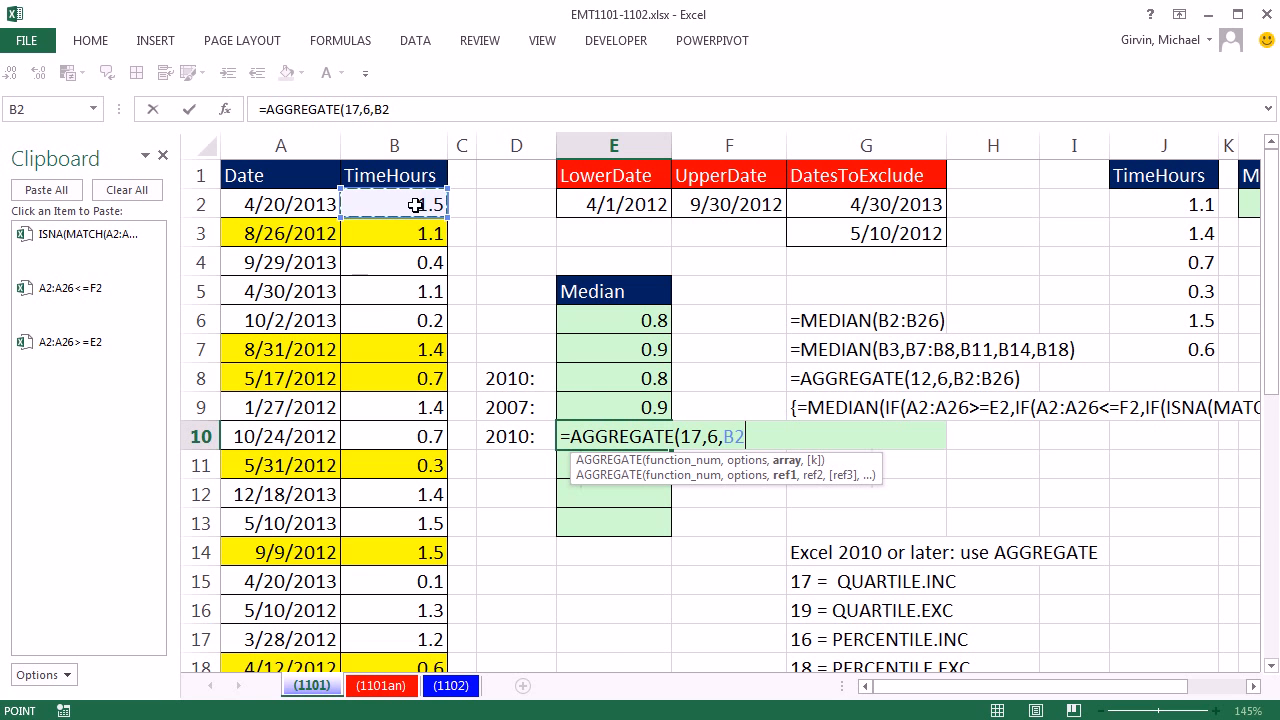
key("ctrl+shift+Down")
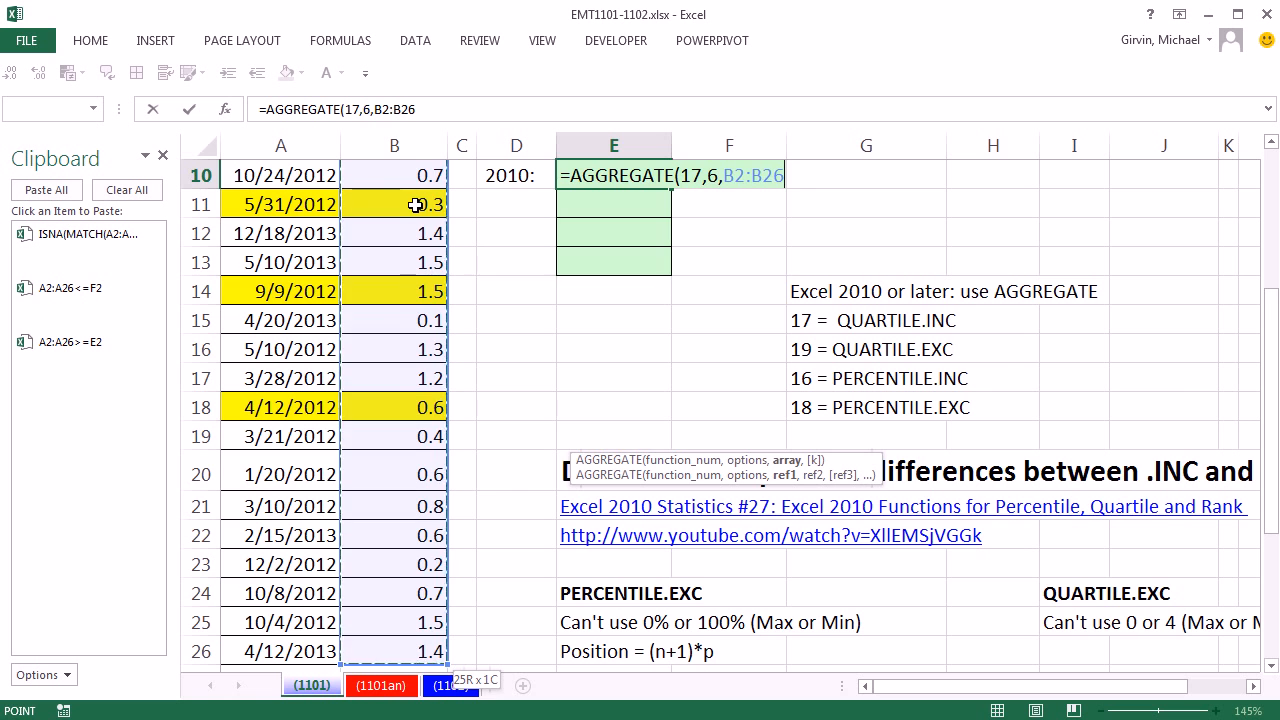
scroll(415, 204, "up", 3)
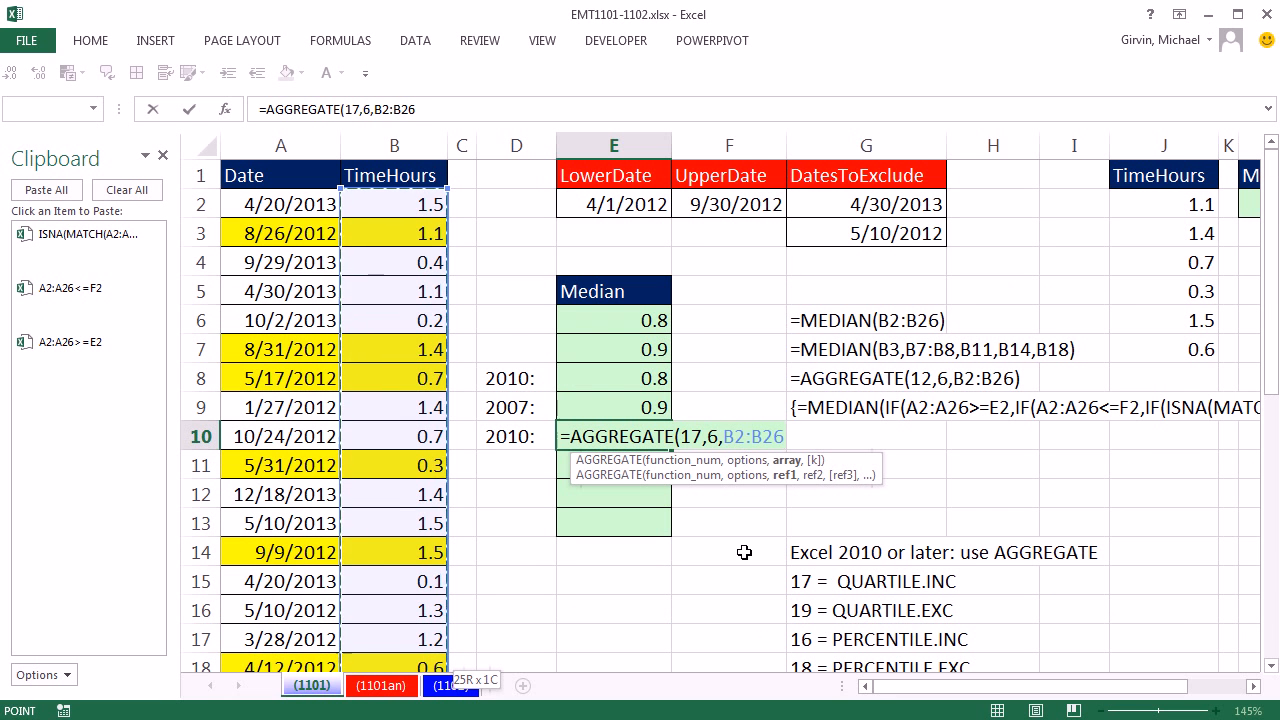
type("/")
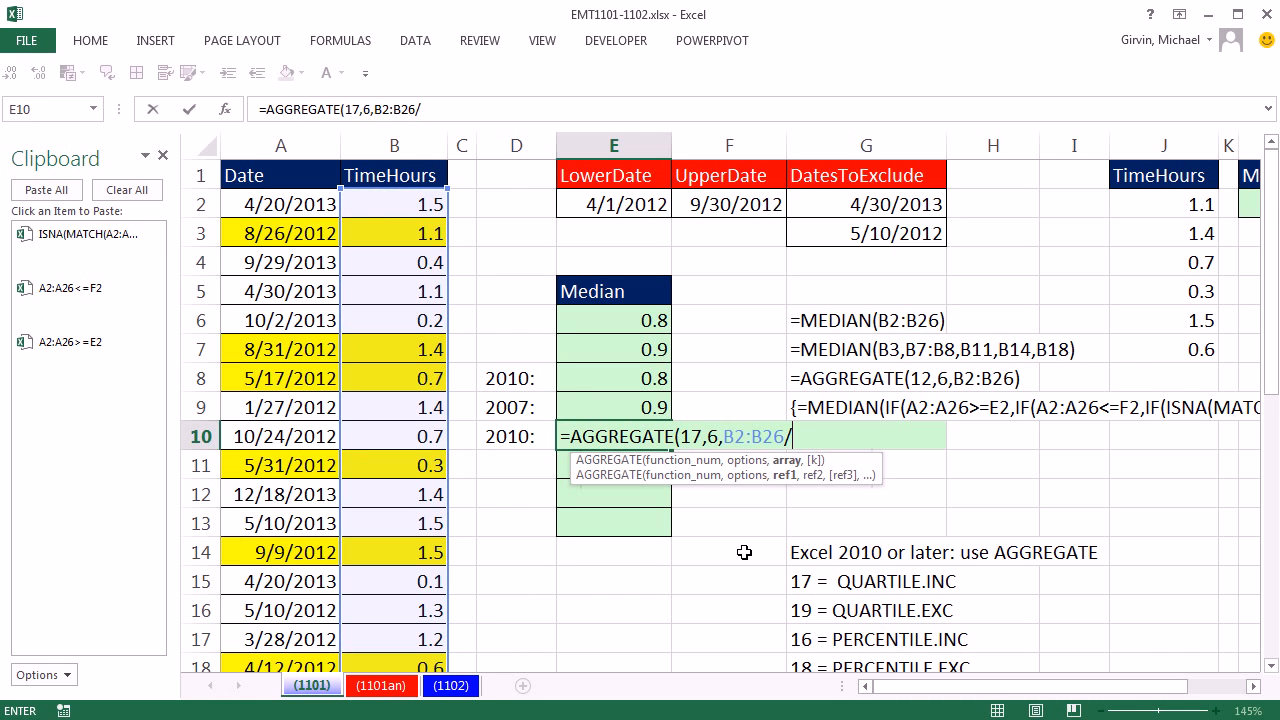
type("((")
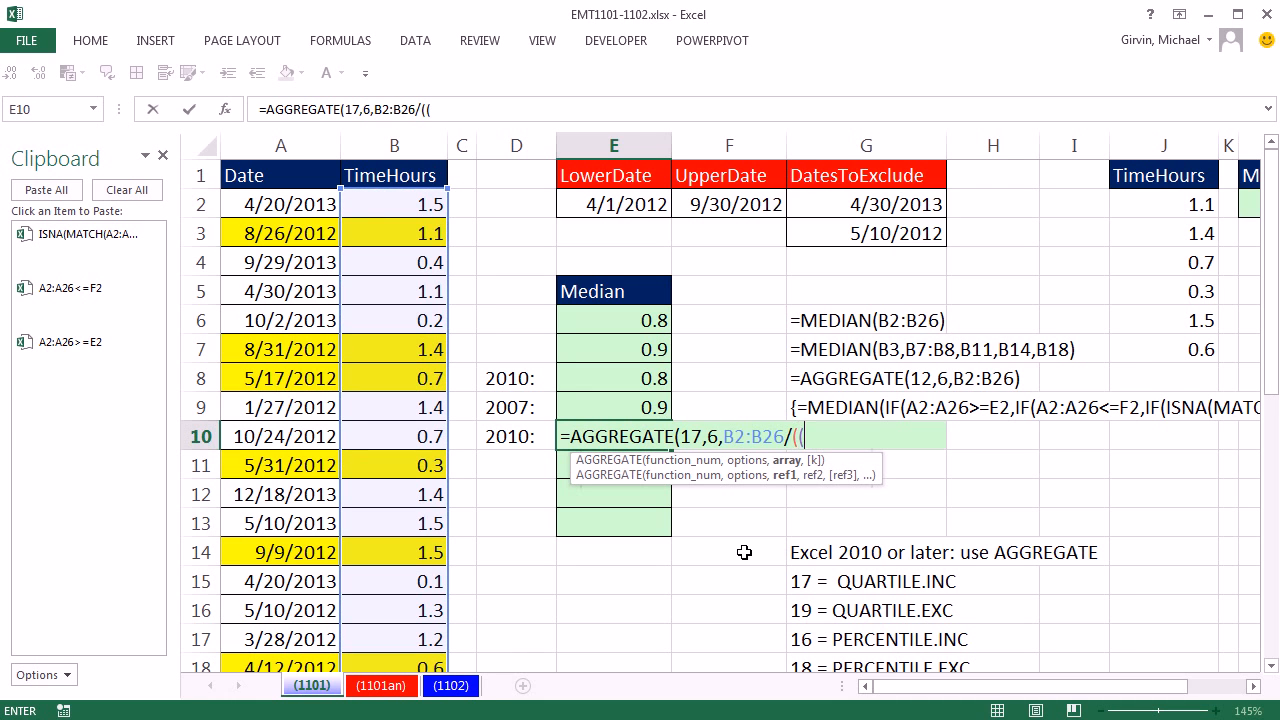
left_click(56, 372)
type(")")
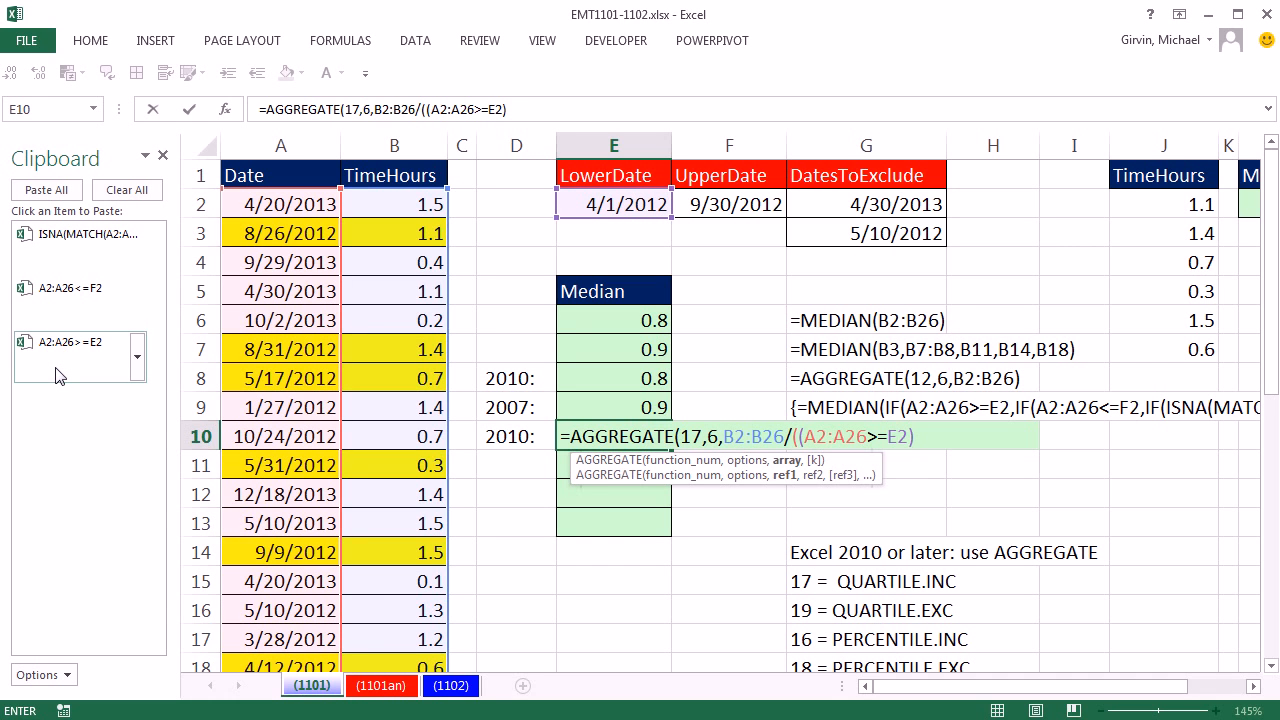
Multiply the divisor by the copied tests (A2:A26<=F2) and ISNA(MATCH(A2:A26,G2:G3,0)), and close its parenthesis
type("*(")
left_click(42, 300)
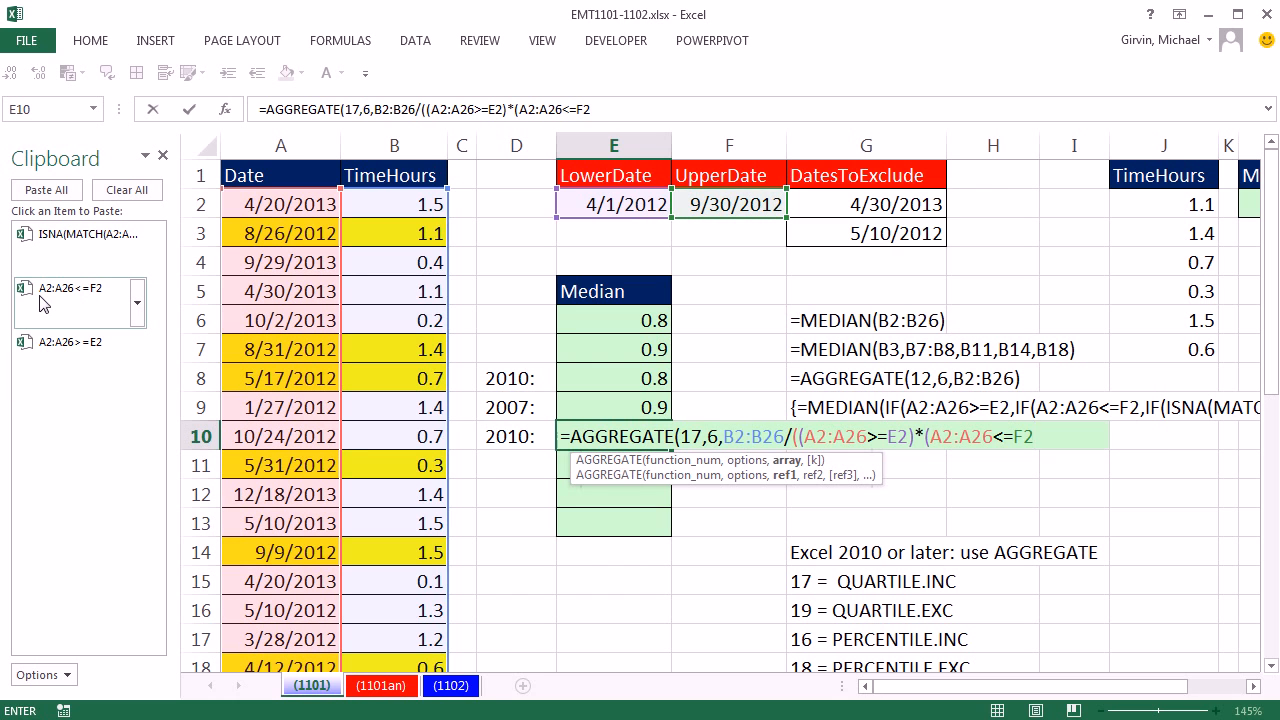
type(")*")
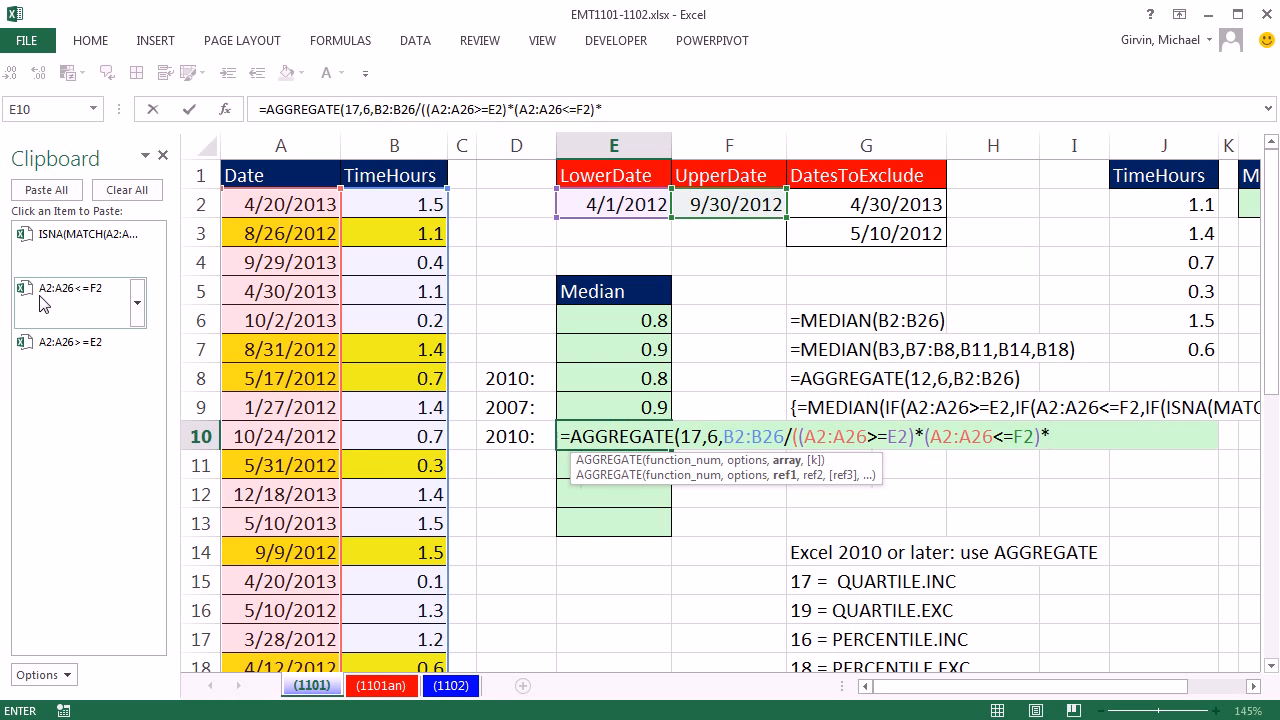
left_click(40, 252)
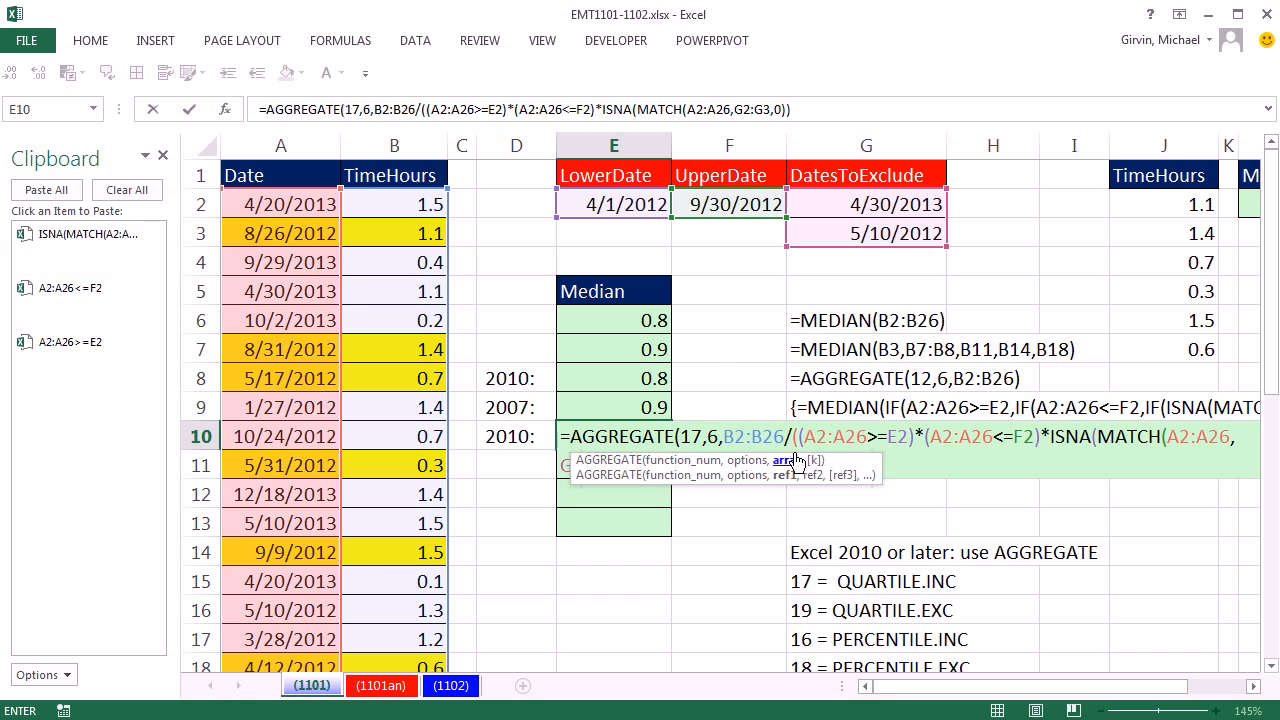
left_click_drag(966, 492, 842, 514)
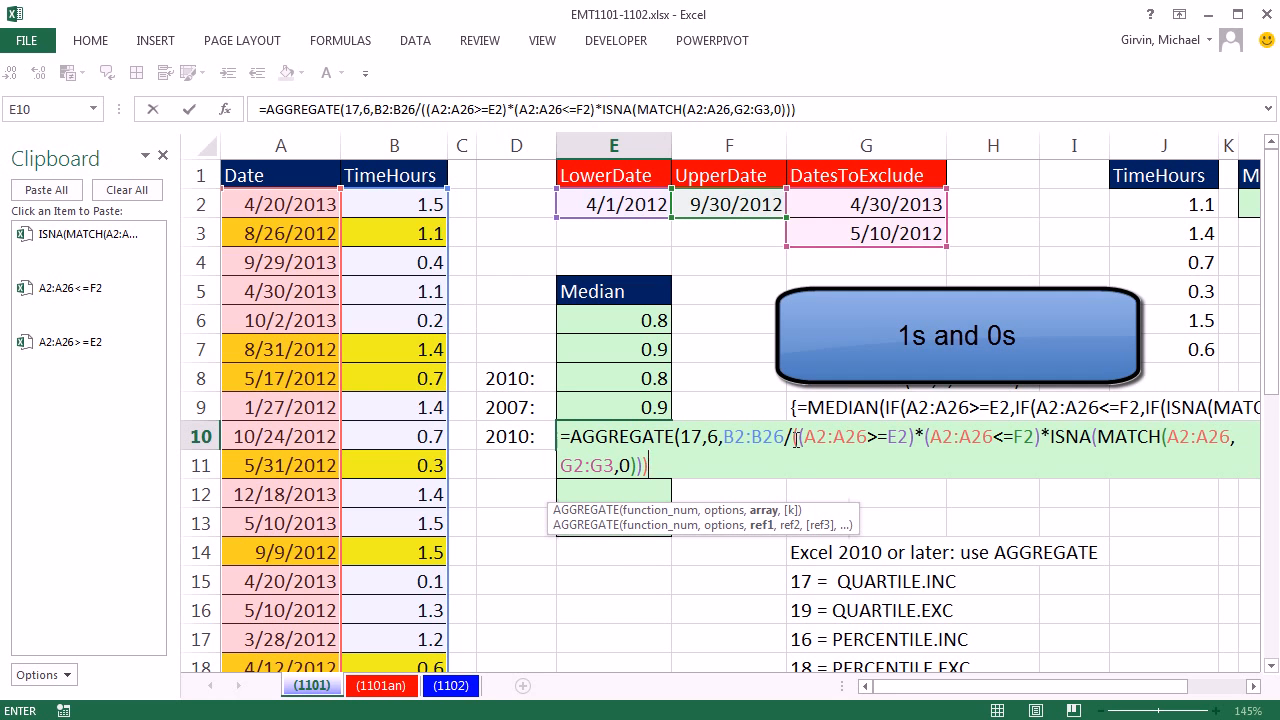
Evaluate the divisor and then the whole array argument in the E10 formula to inspect their values, restoring the expression each time
left_click_drag(796, 441, 800, 458)
key("F9")
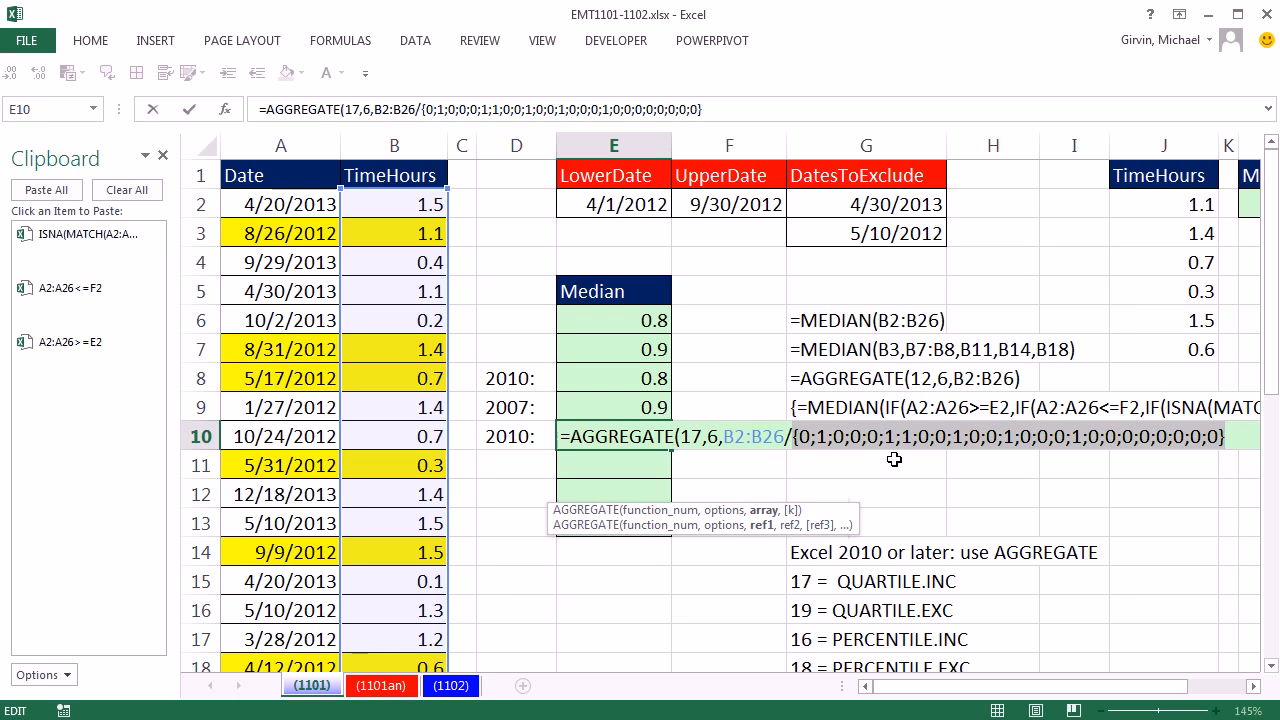
key("ctrl+z")
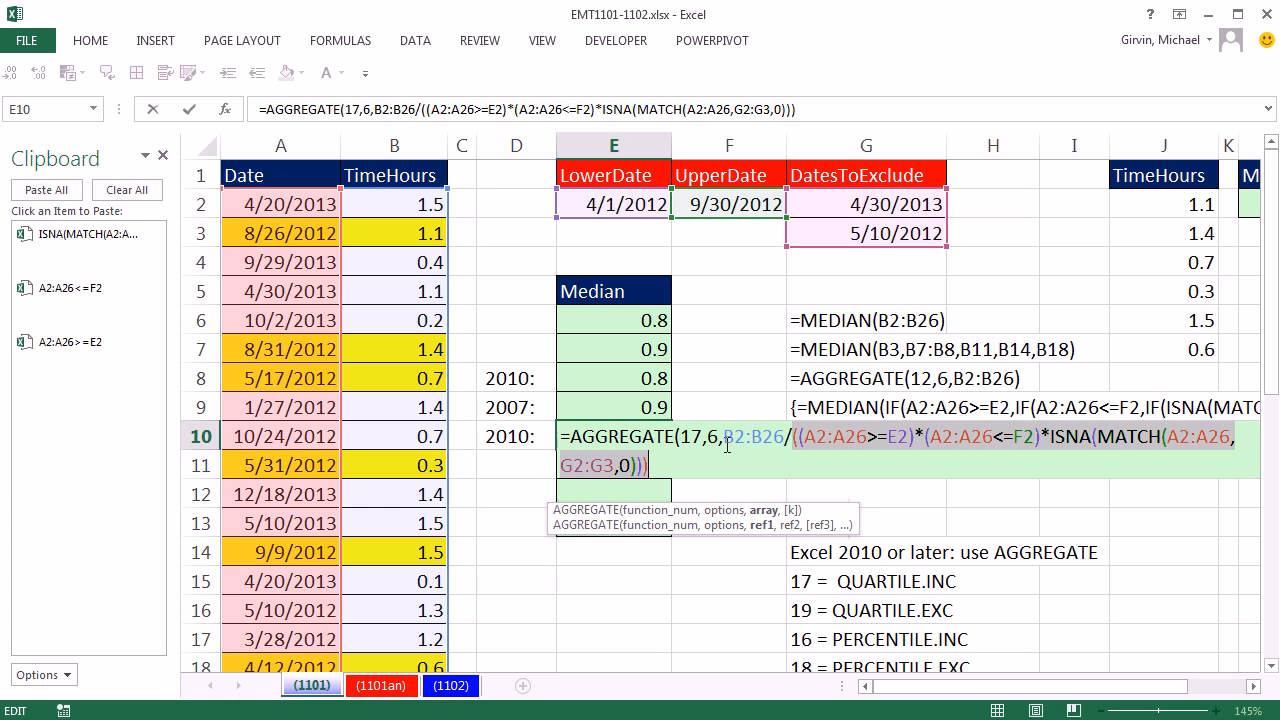
left_click(765, 511)
key("F9")
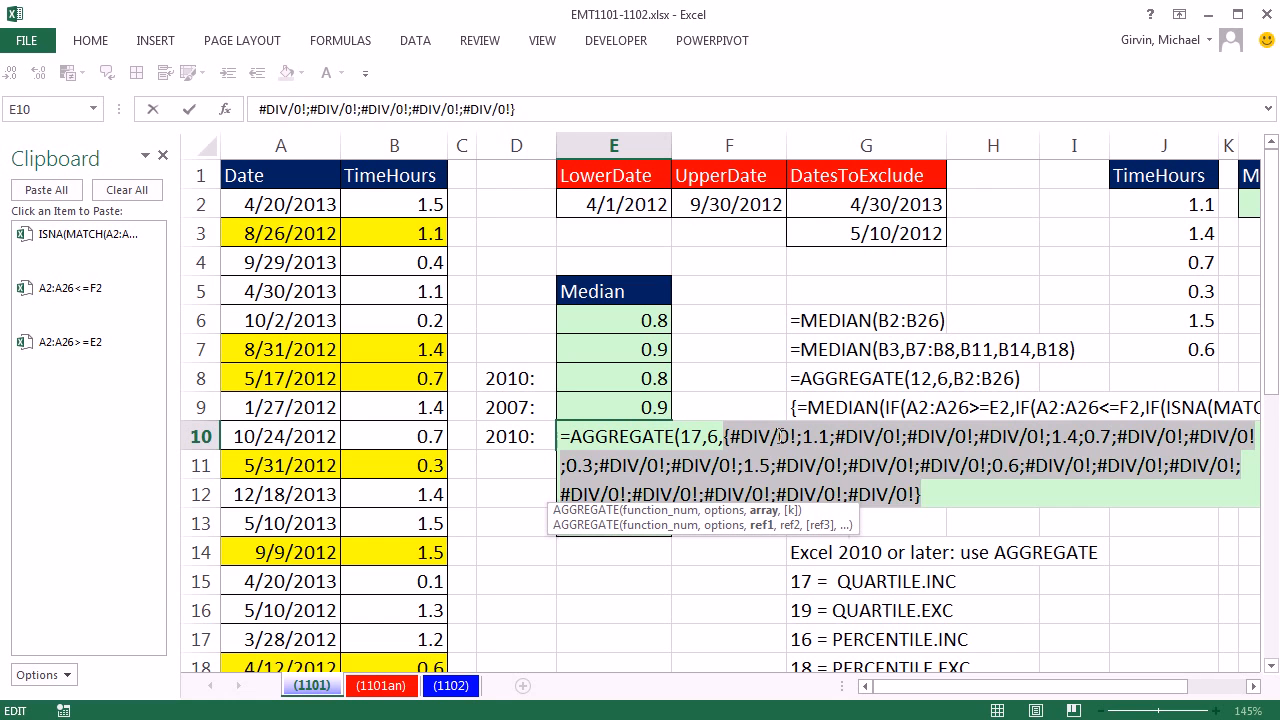
key("ctrl+z")
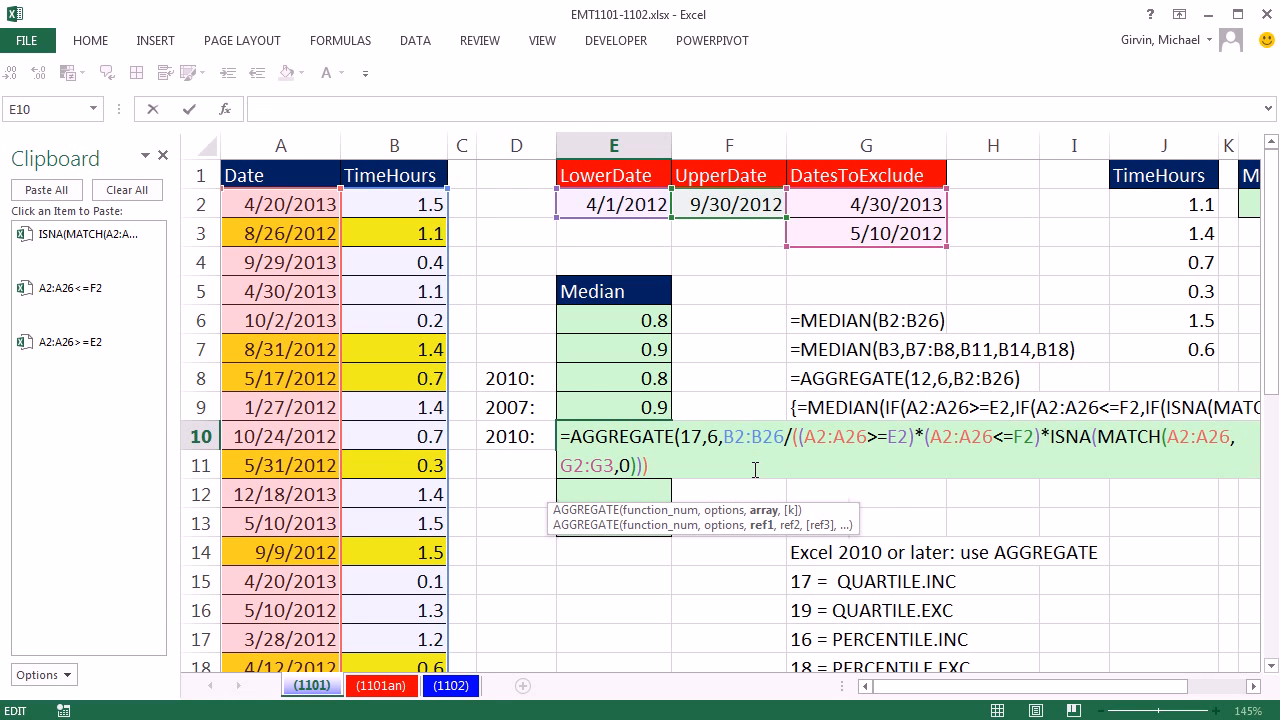
Set the AGGREGATE k argument in E10 to 2 for the second quartile, and enter the formula normally
type(",")
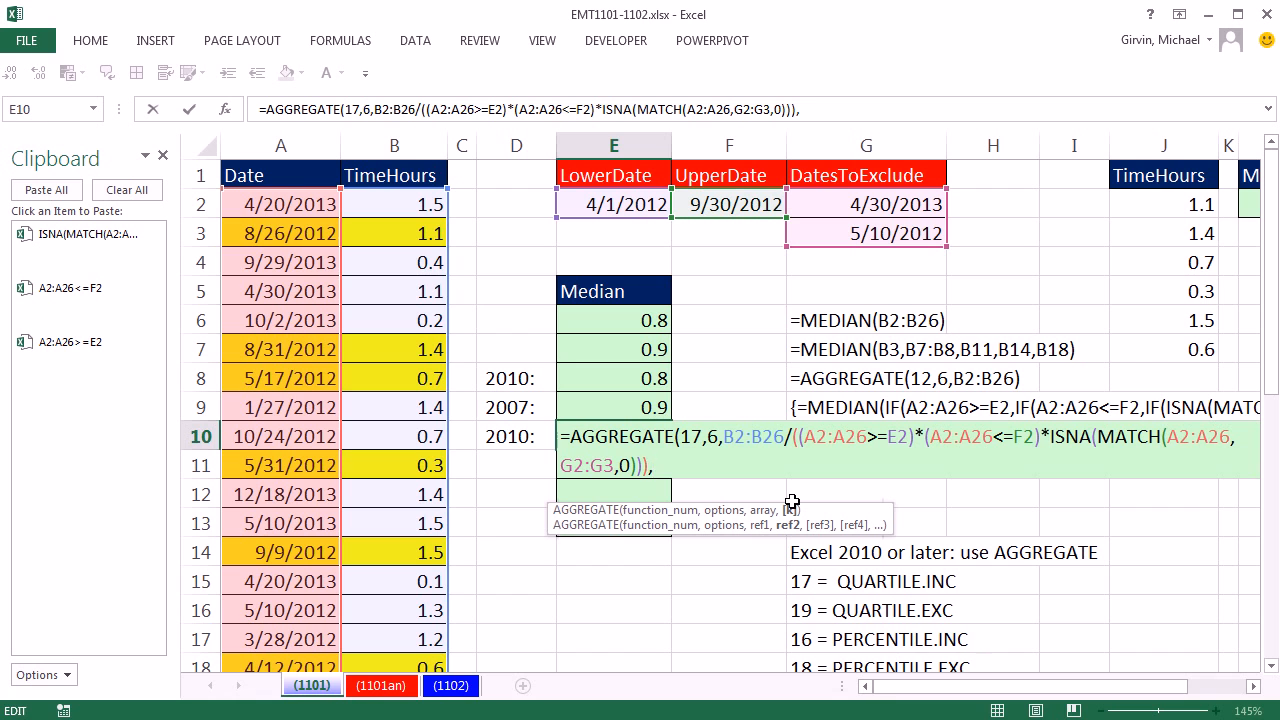
type("2")
type(")")
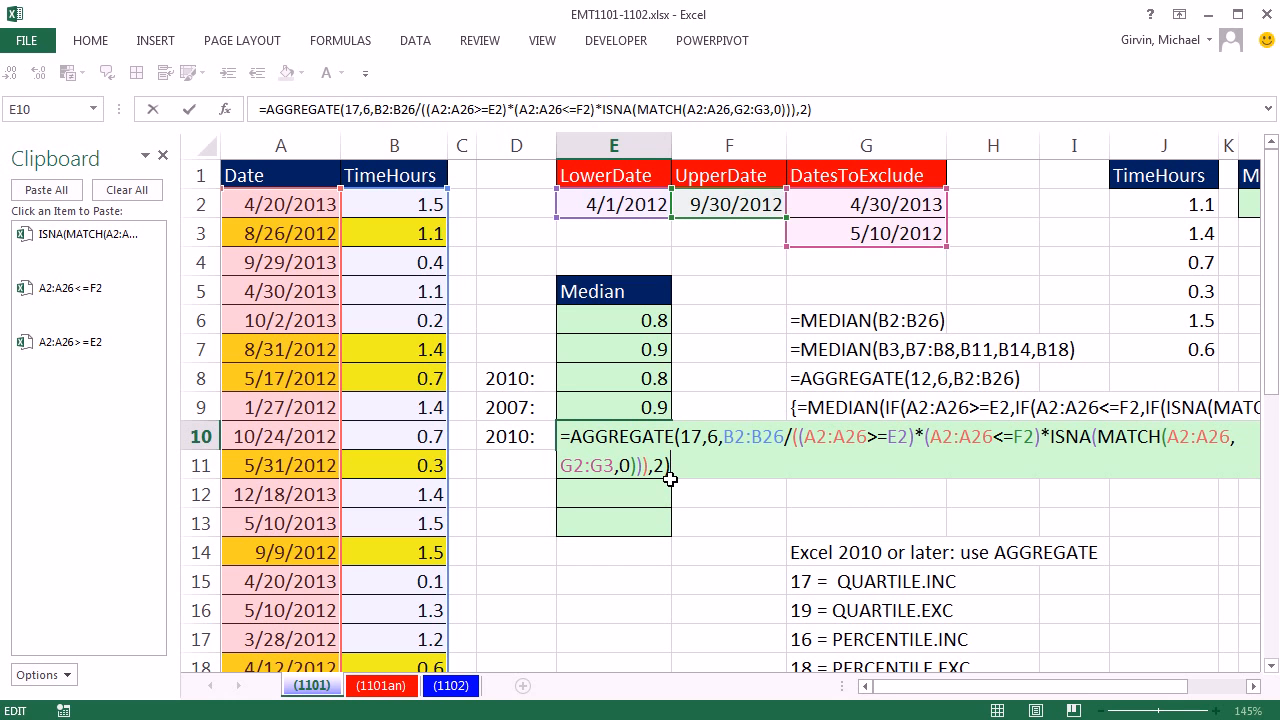
key("ctrl+Return")
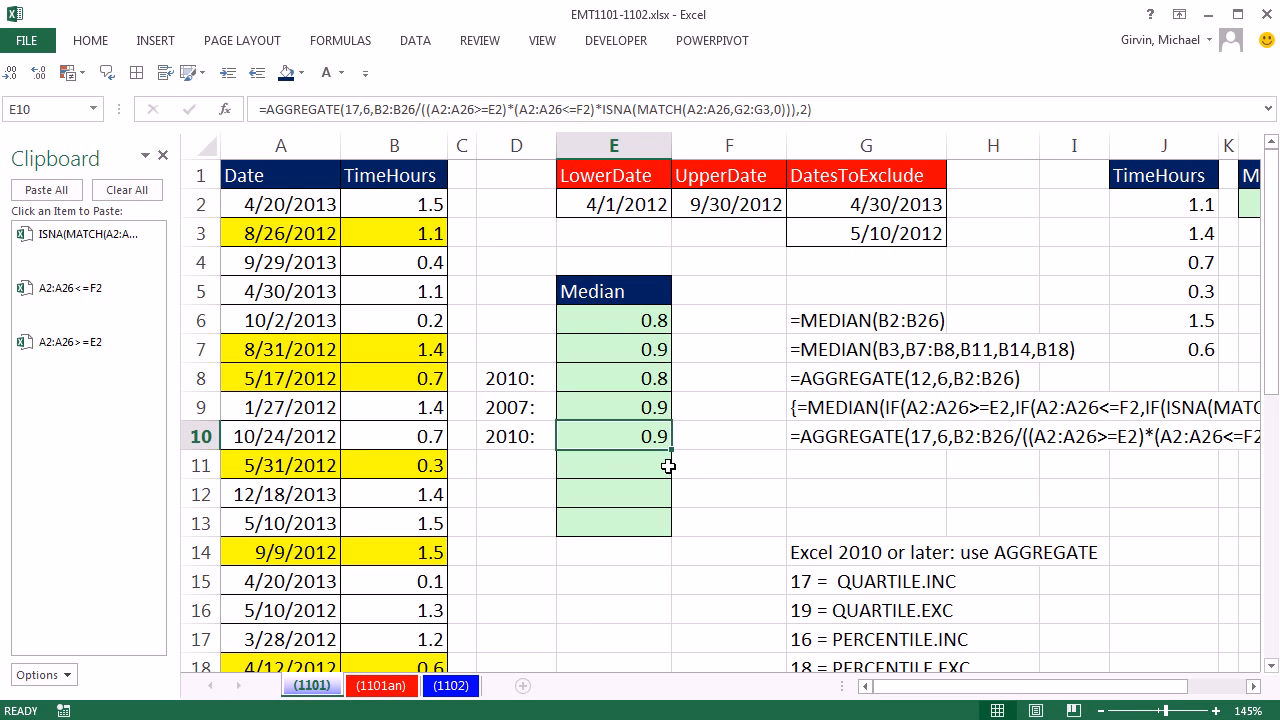
Review the notes below the formulas on the .INC and .EXC percentile and quartile functions and on AGGREGATE
scroll(666, 463, "down", 2)
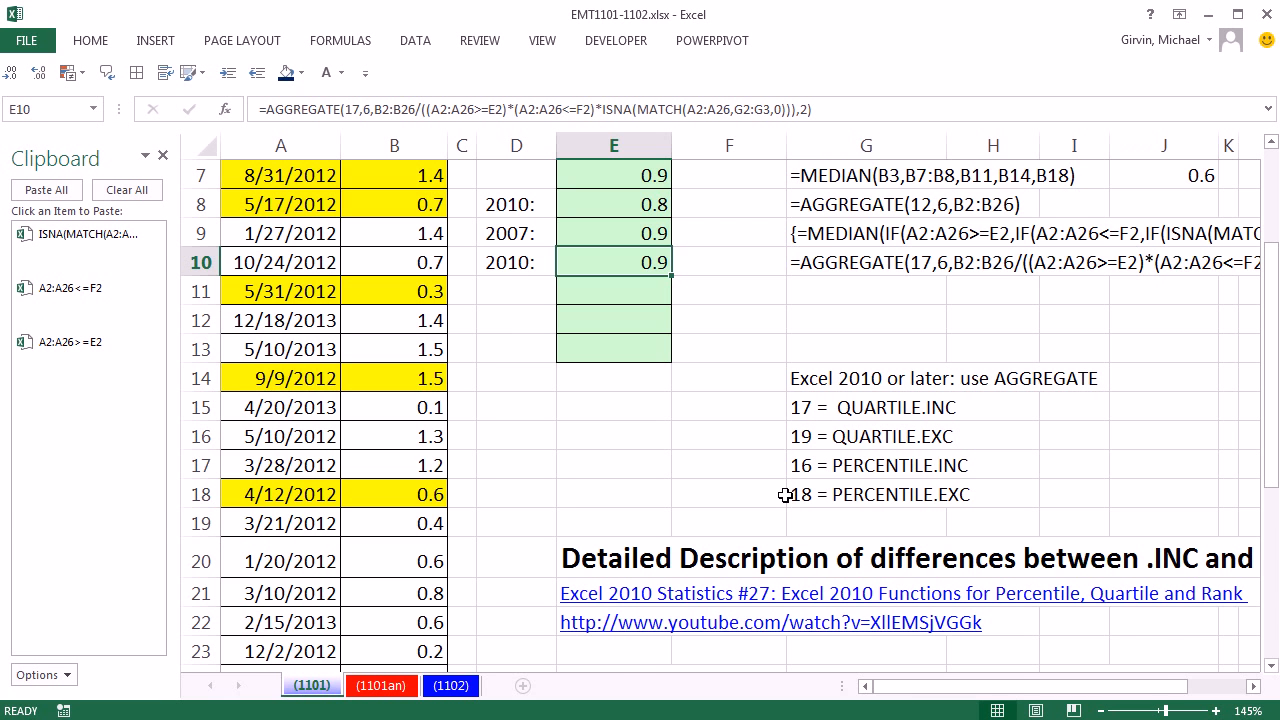
scroll(786, 494, "down", 3)
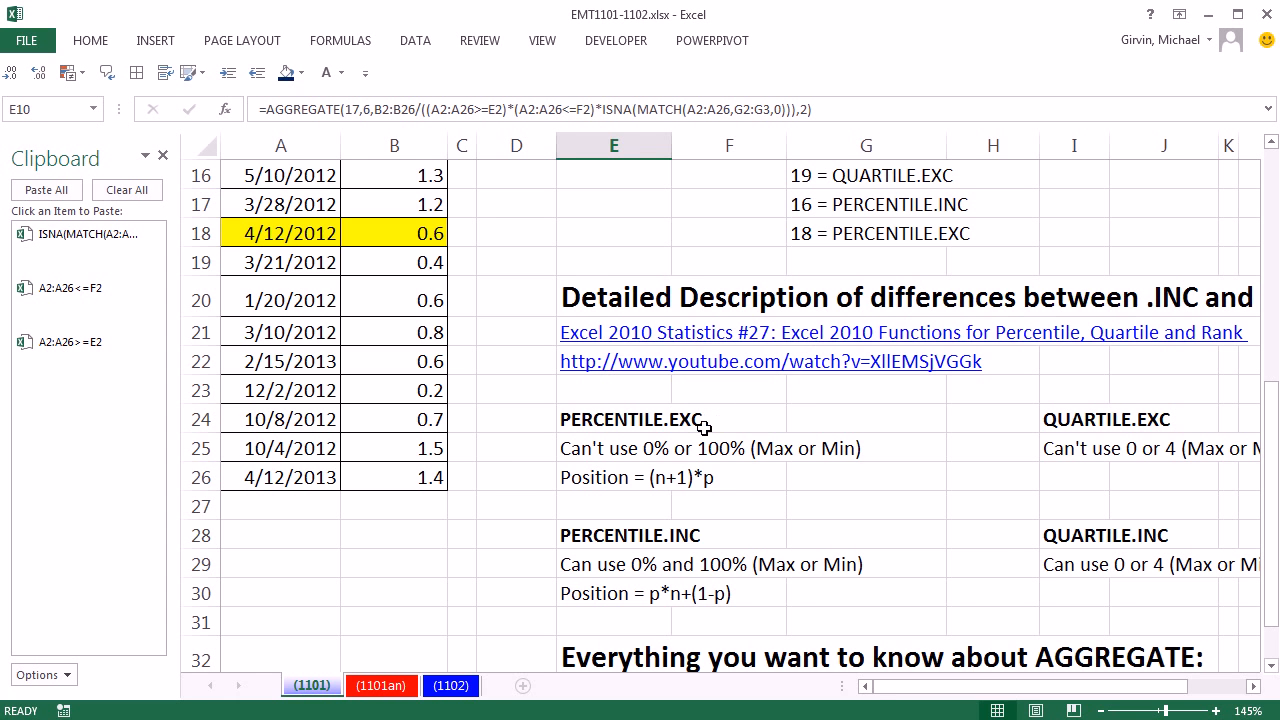
scroll(1031, 541, "down", 1)
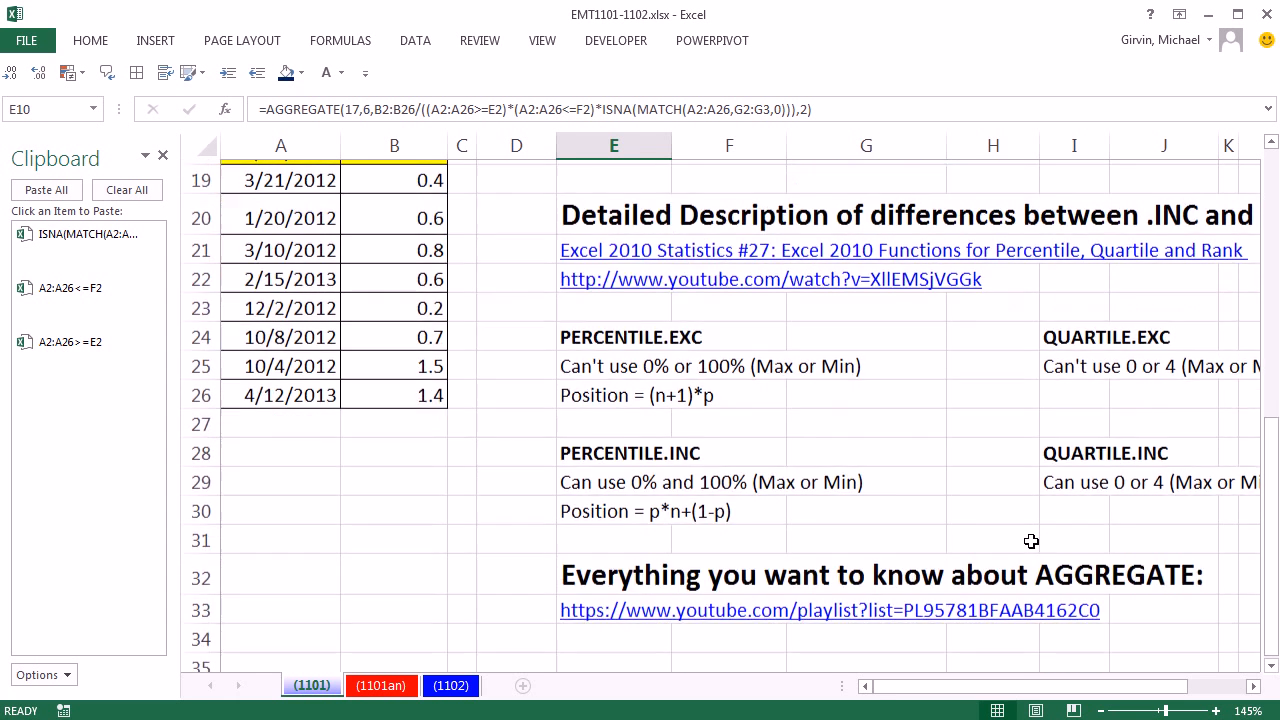
scroll(1031, 541, "down", 2)
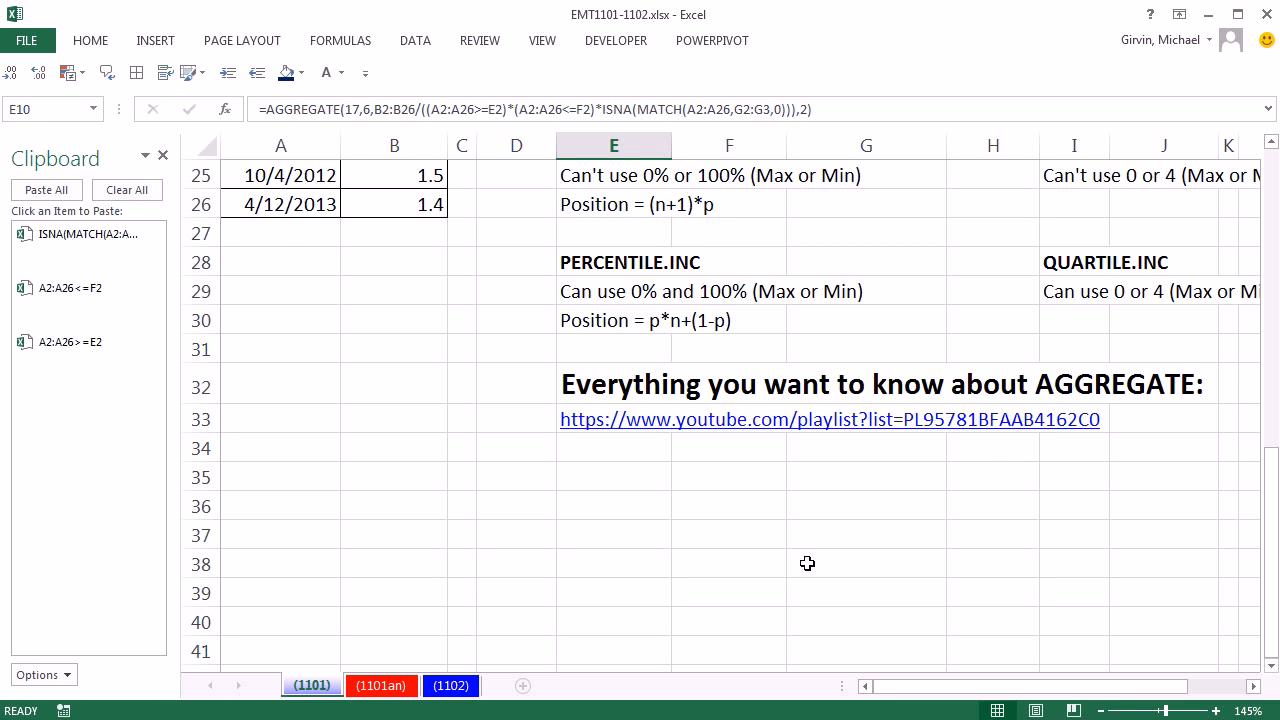
scroll(805, 565, "up", 6)
scroll(792, 568, "up", 3)
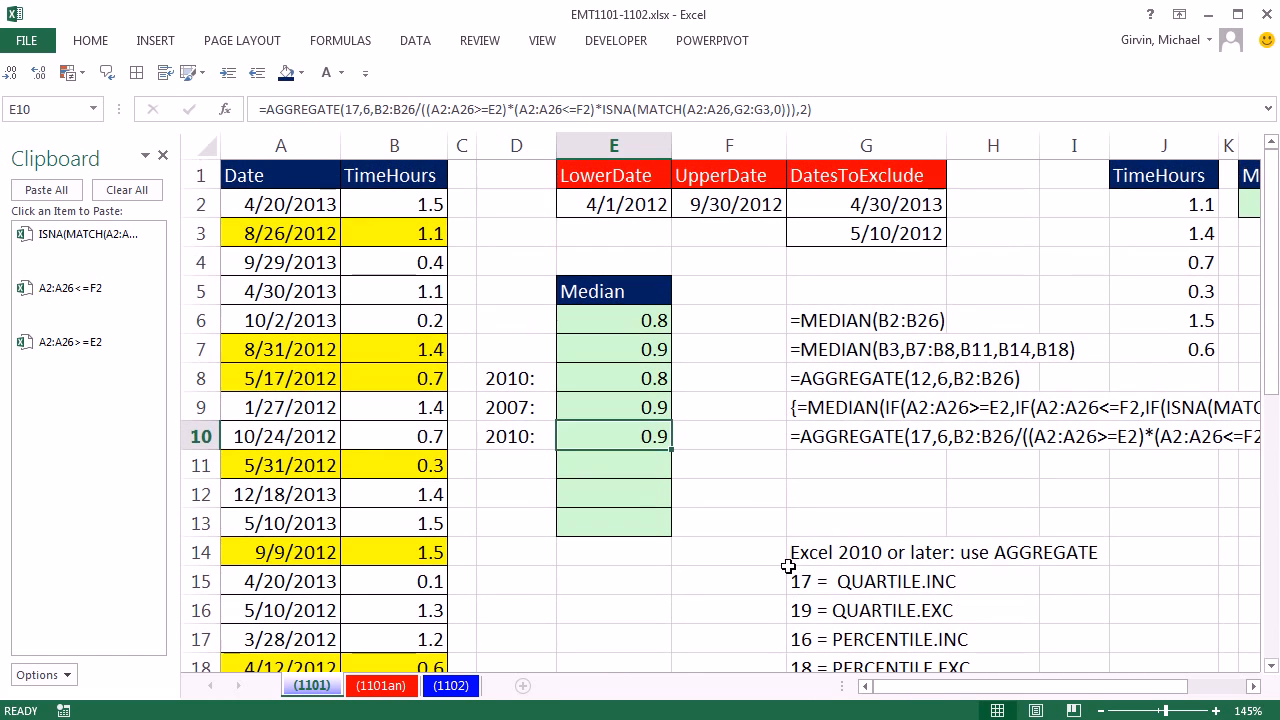
Copy the E10 AGGREGATE formula text into E11, set its function number to 19 for QUARTILE.EXC, and enter it
left_click(634, 470)
key("ctrl+apostrophe")
double_click(694, 465)
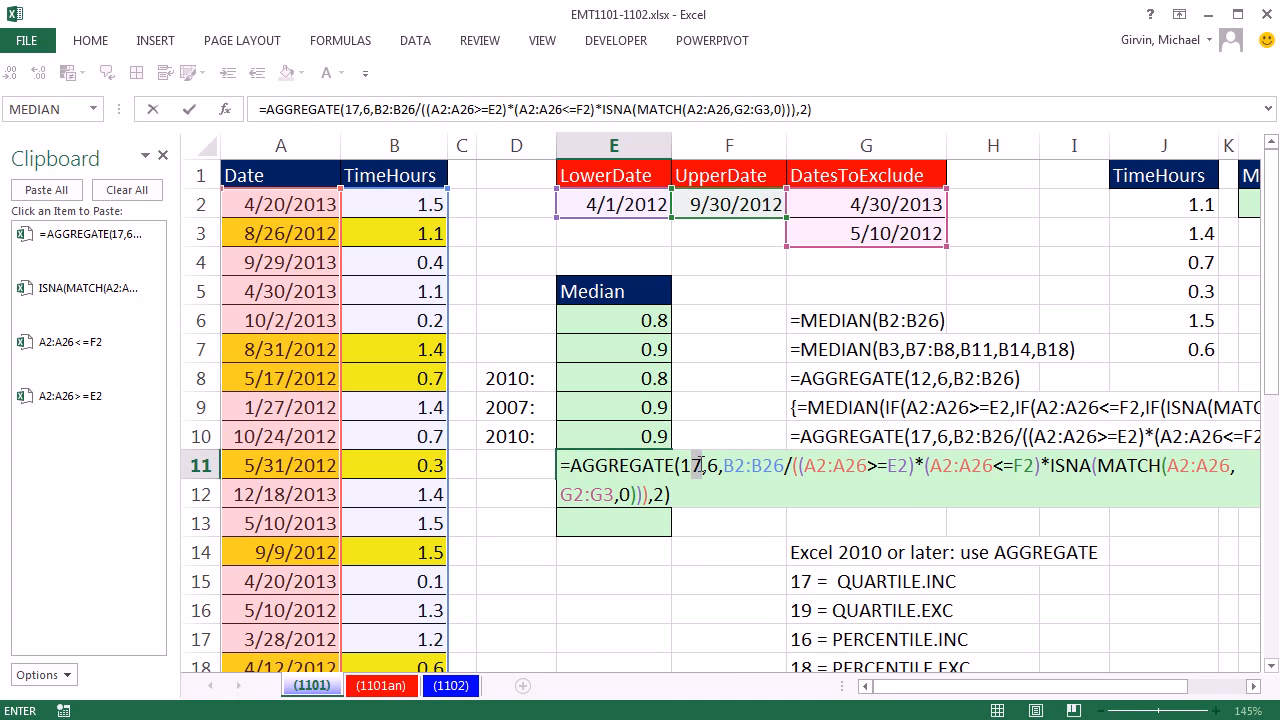
type("19")
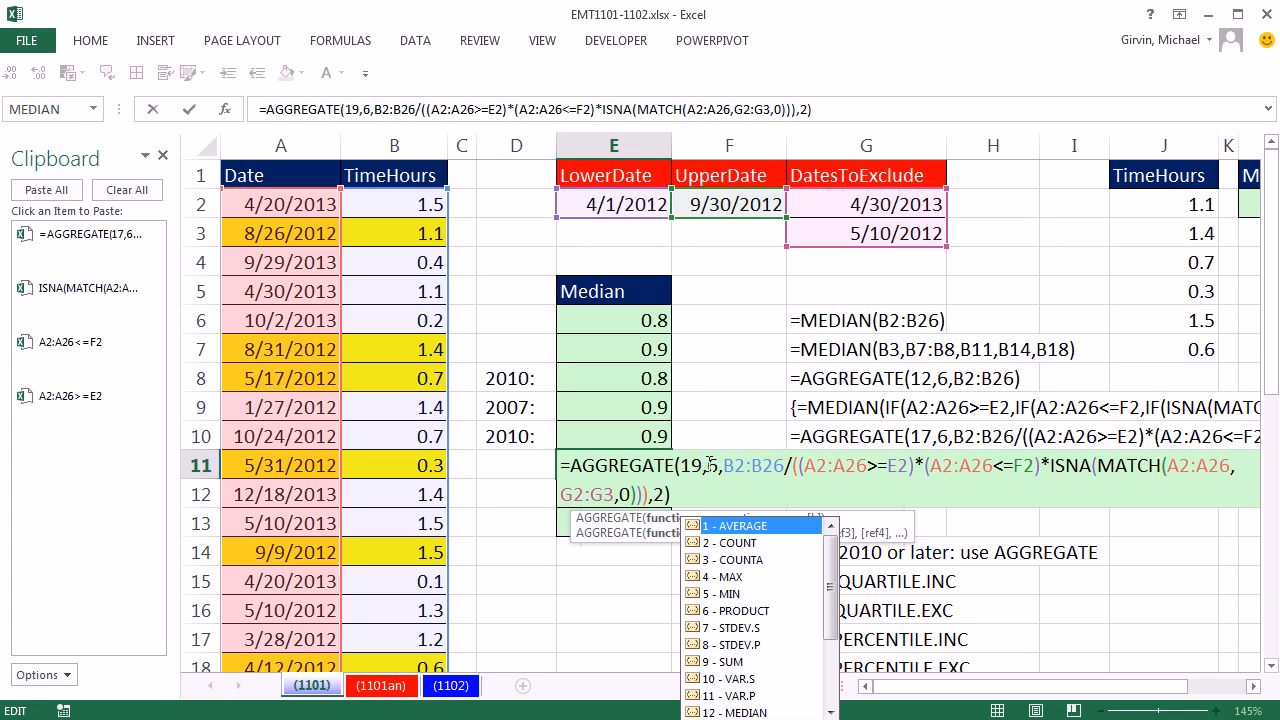
key("ctrl+Return")
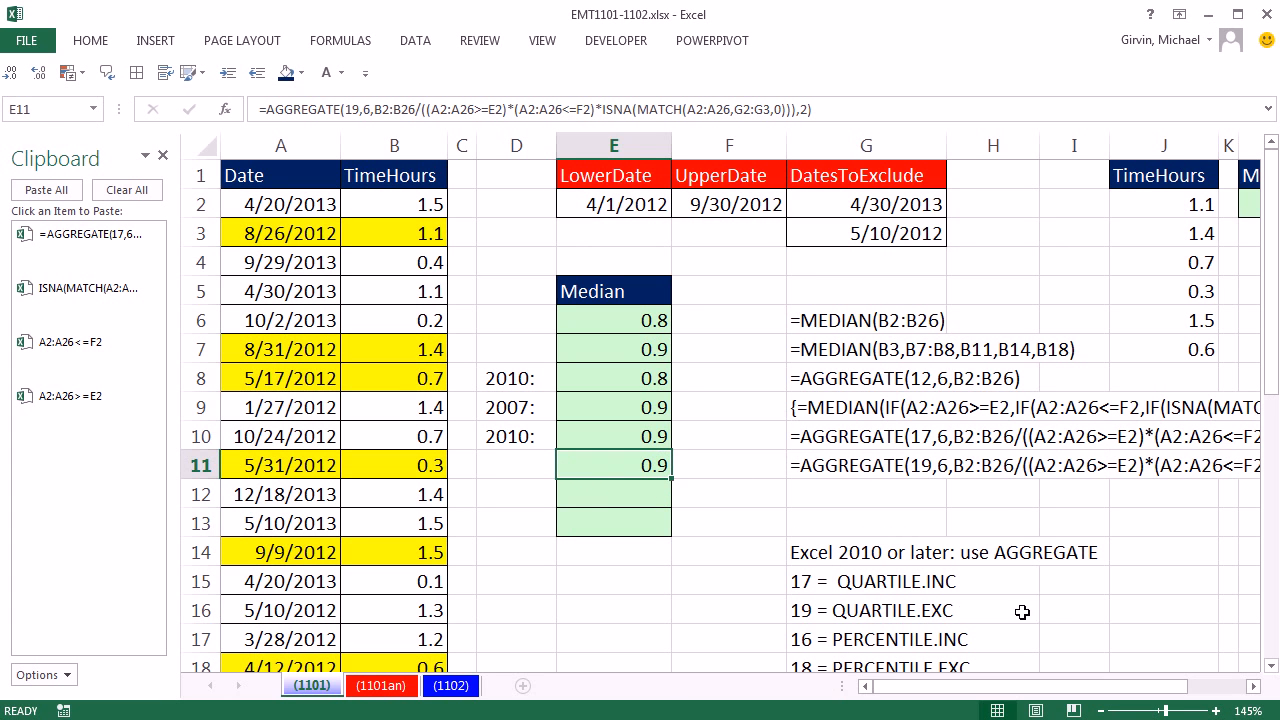
Enter the same AGGREGATE formula in E12 with function number 16 for PERCENTILE.INC and a k argument of .5
double_click(635, 498)
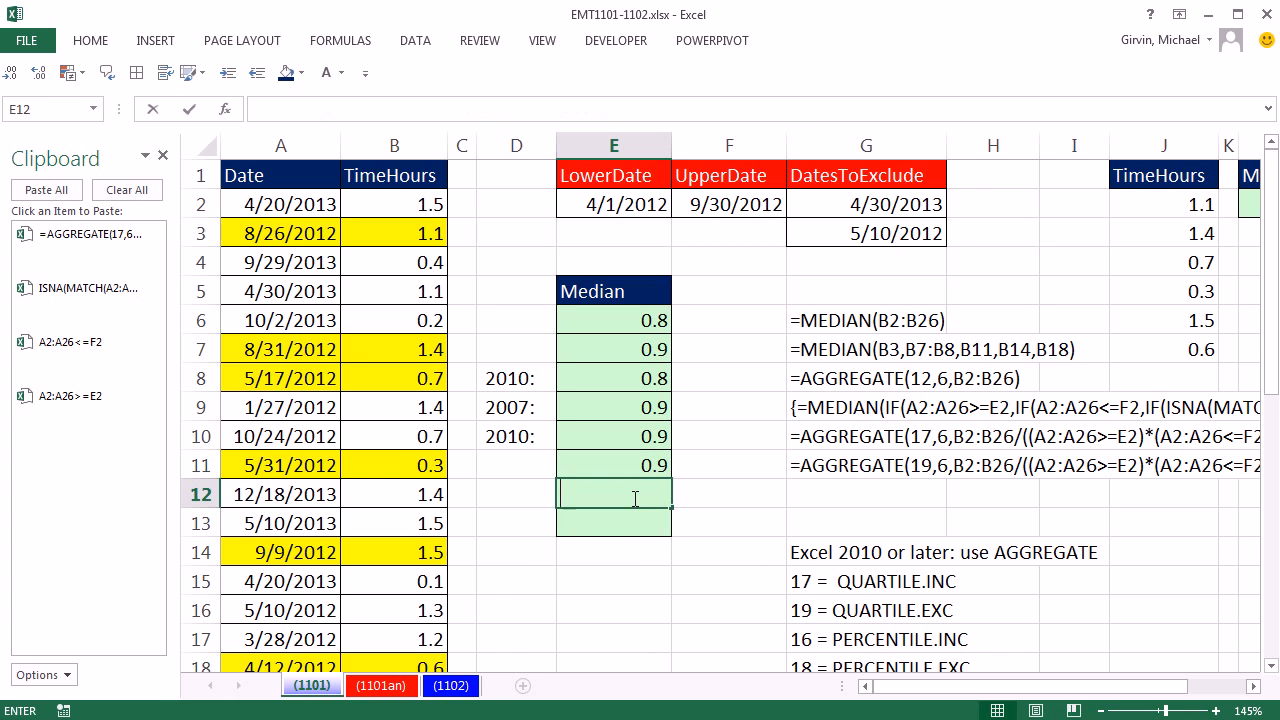
type("=AGGREGATE(17,6,B2:B26/((A2:A26>=E2)*(A2:A26<=F2)*ISNA(MATCH(A2:A26,G2:G3,0))),2)")
left_click(700, 494)
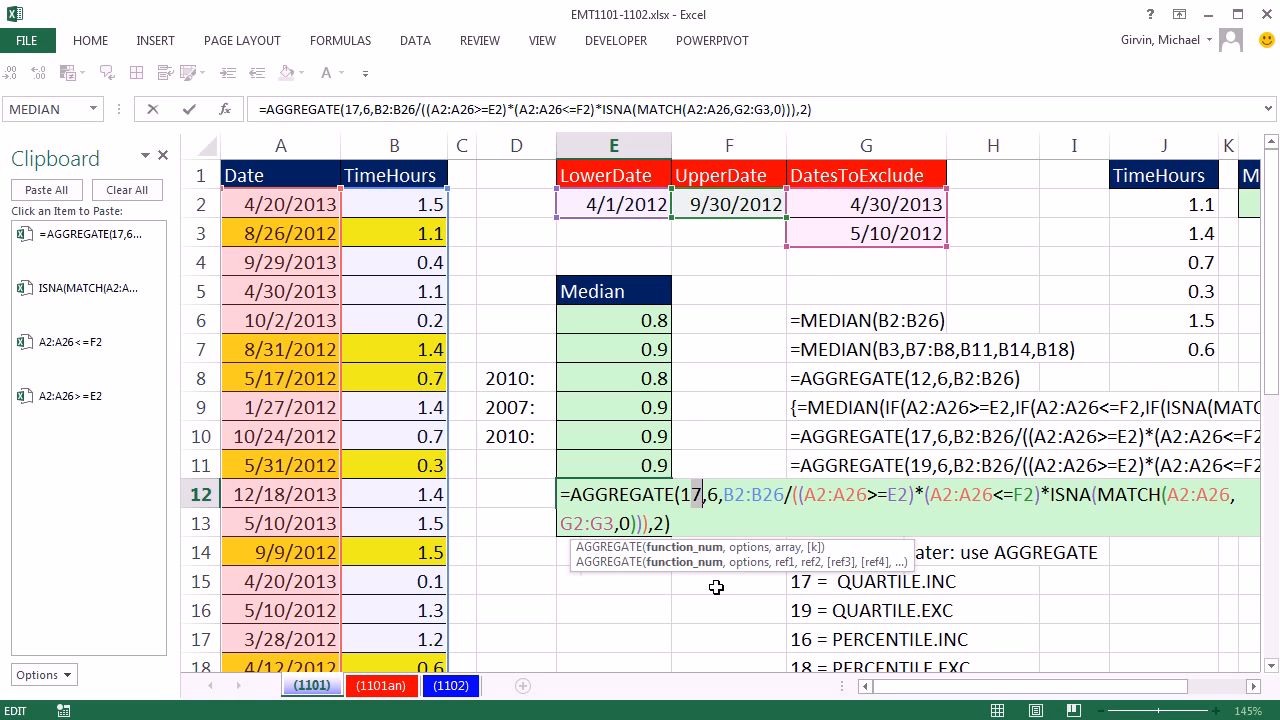
type("6")
double_click(660, 523)
type(".5")
key("Return")
Enter the same AGGREGATE formula in E13 with function number 18 for PERCENTILE.EXC and a k argument of 0.5
double_click(700, 515)
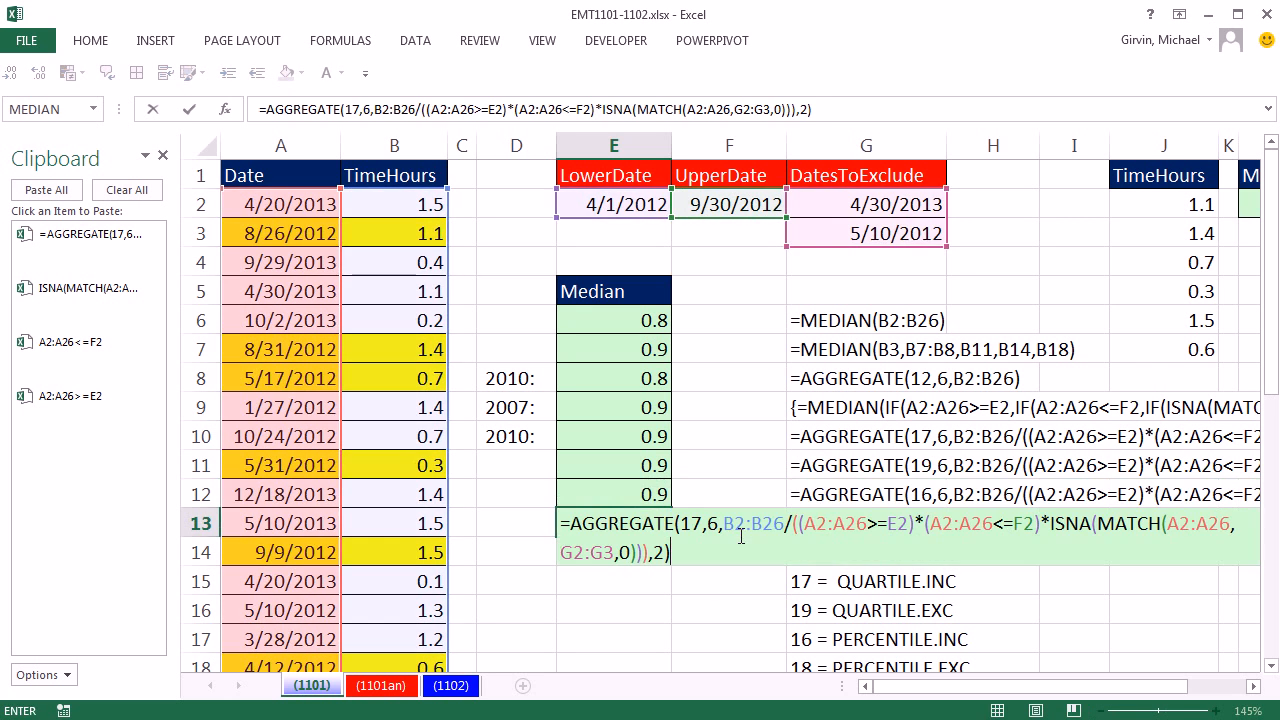
left_click_drag(691, 515, 703, 515)
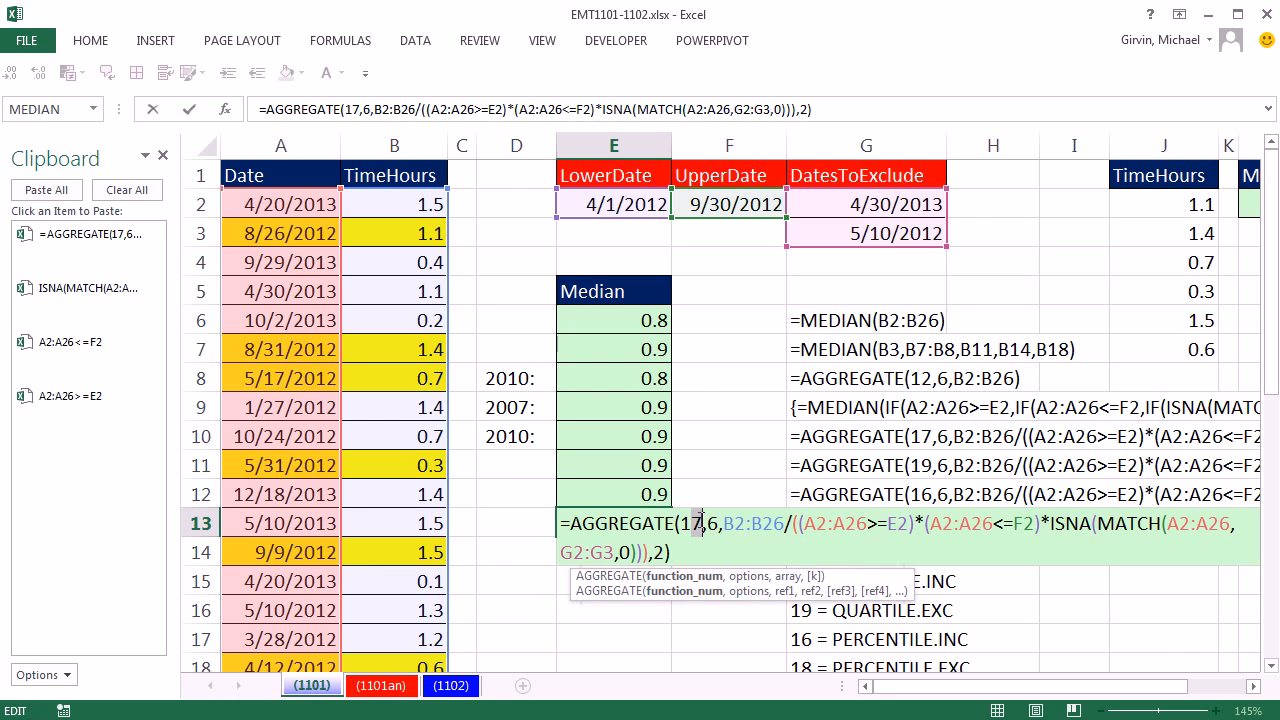
type("8")
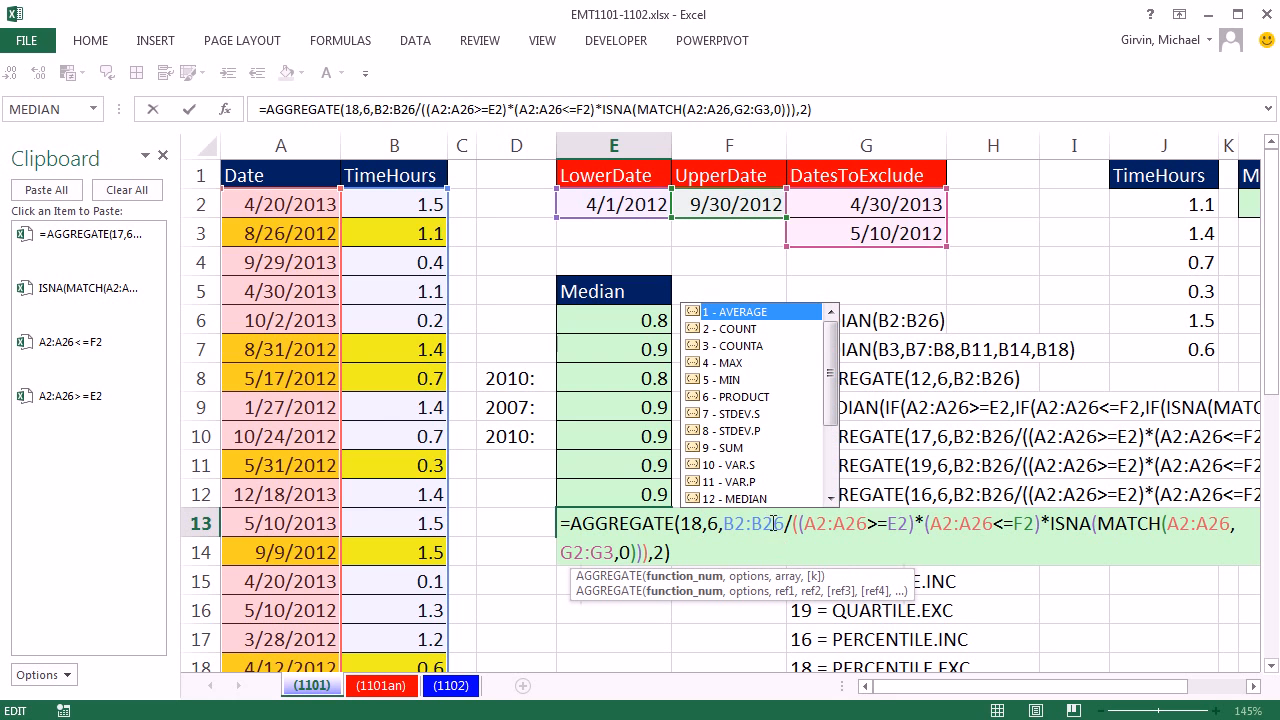
double_click(659, 552)
type("0.5")
key("ctrl+Return")
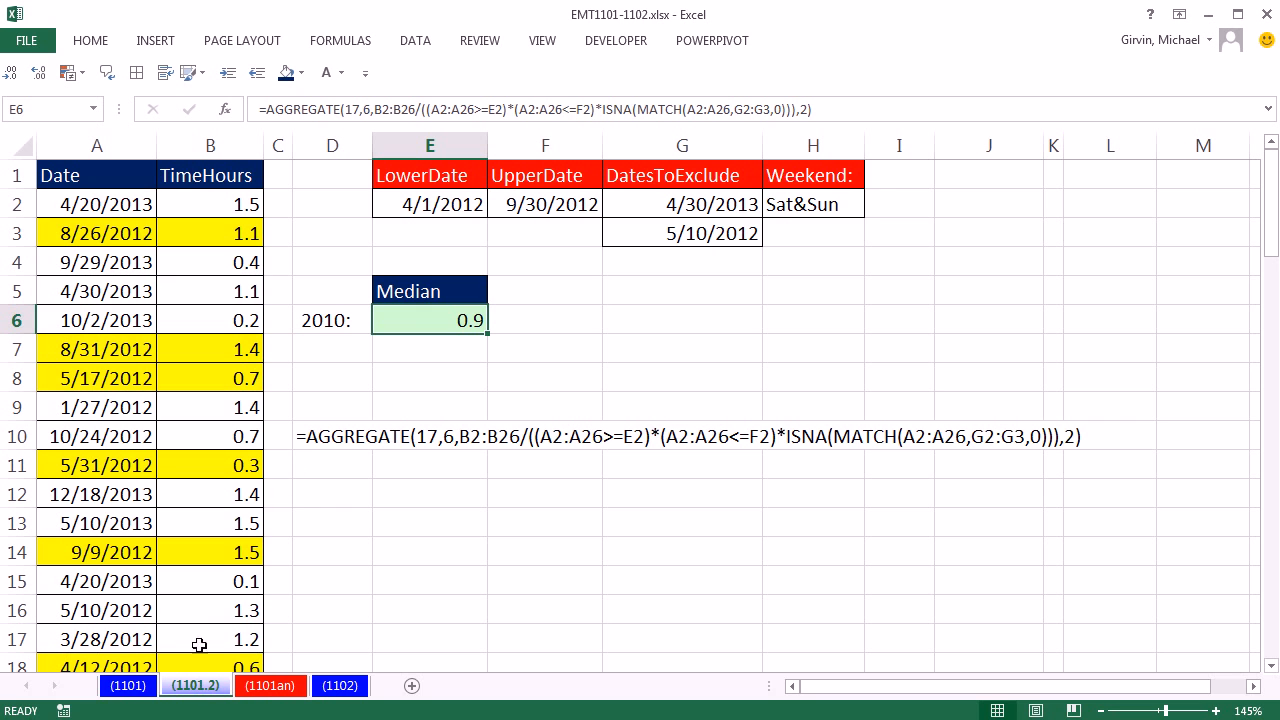
In the E6 formula on sheet (1101.2), insert WEEKDAY(A2:A26,2) at the start of the divisor, before the A2:A26>=E2 test
double_click(410, 319)
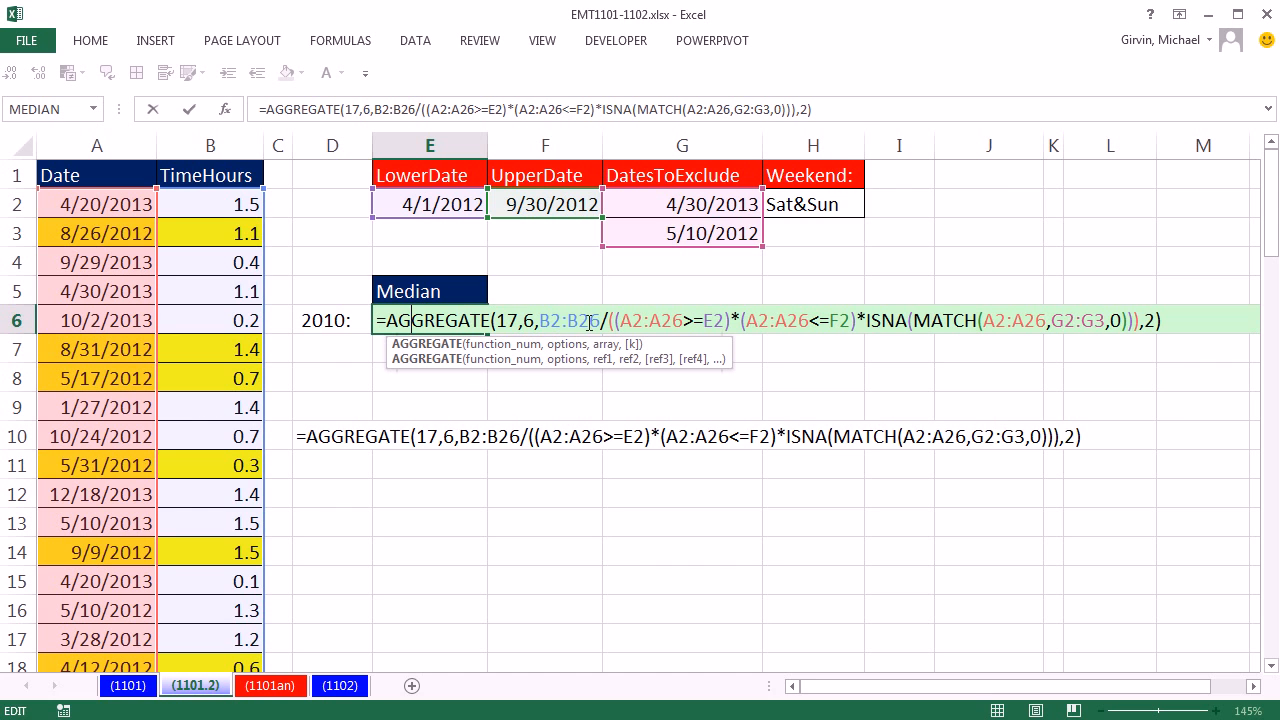
left_click(622, 318)
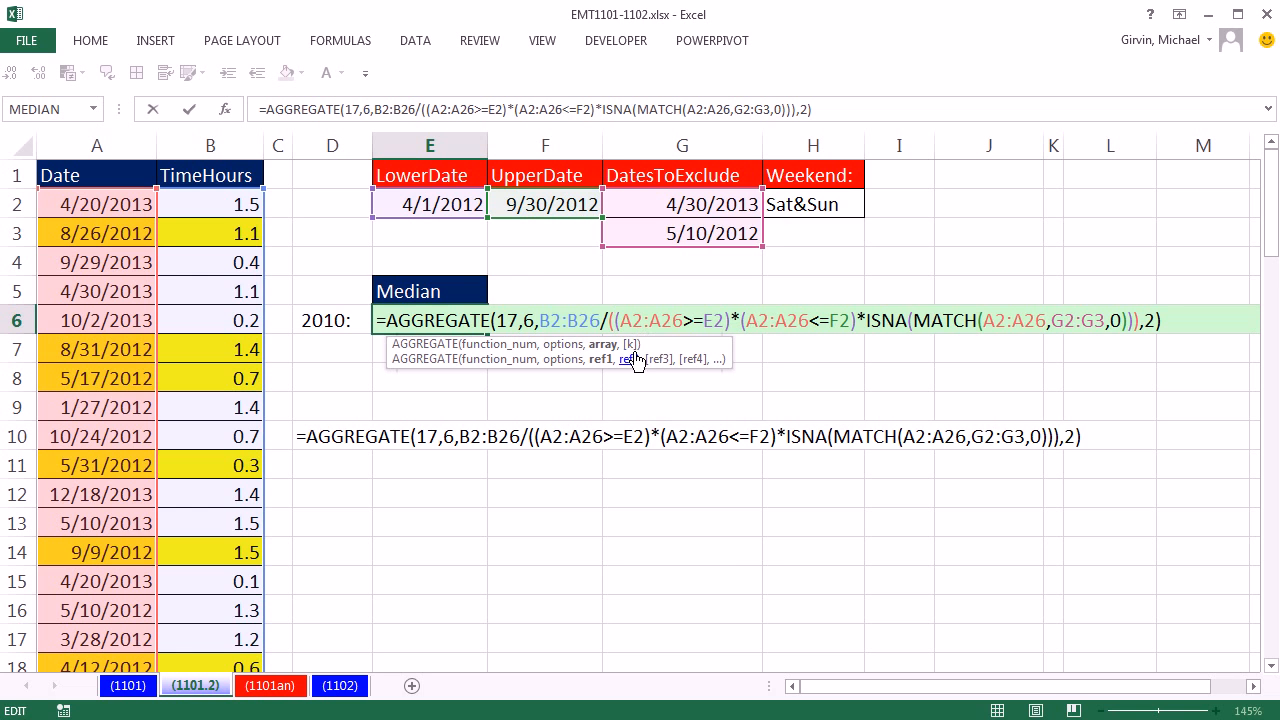
type("(wee")
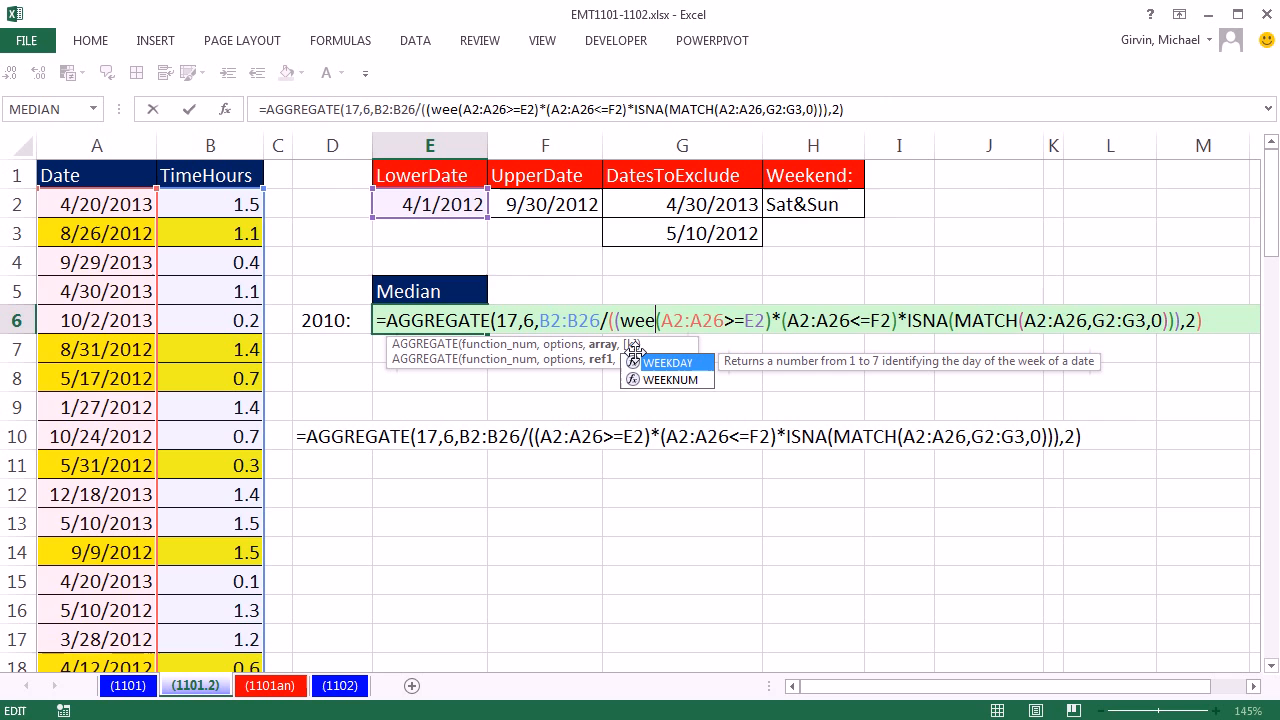
key("Tab")
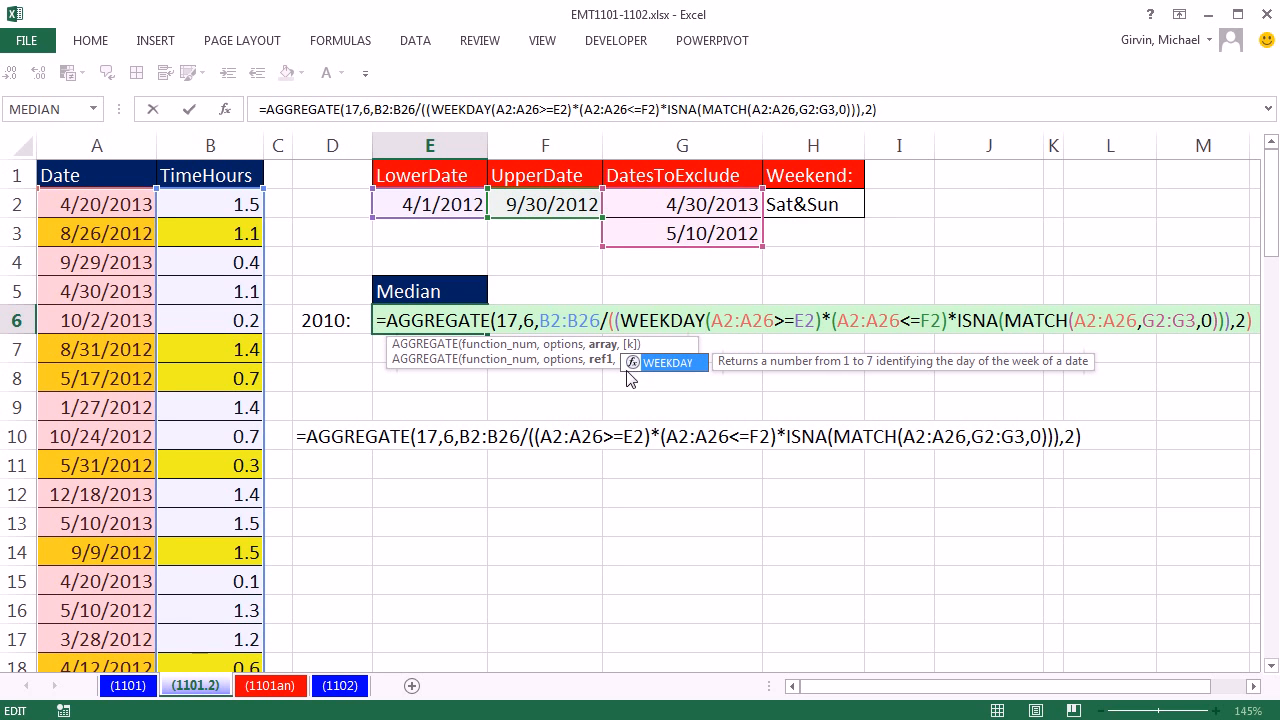
left_click(713, 320)
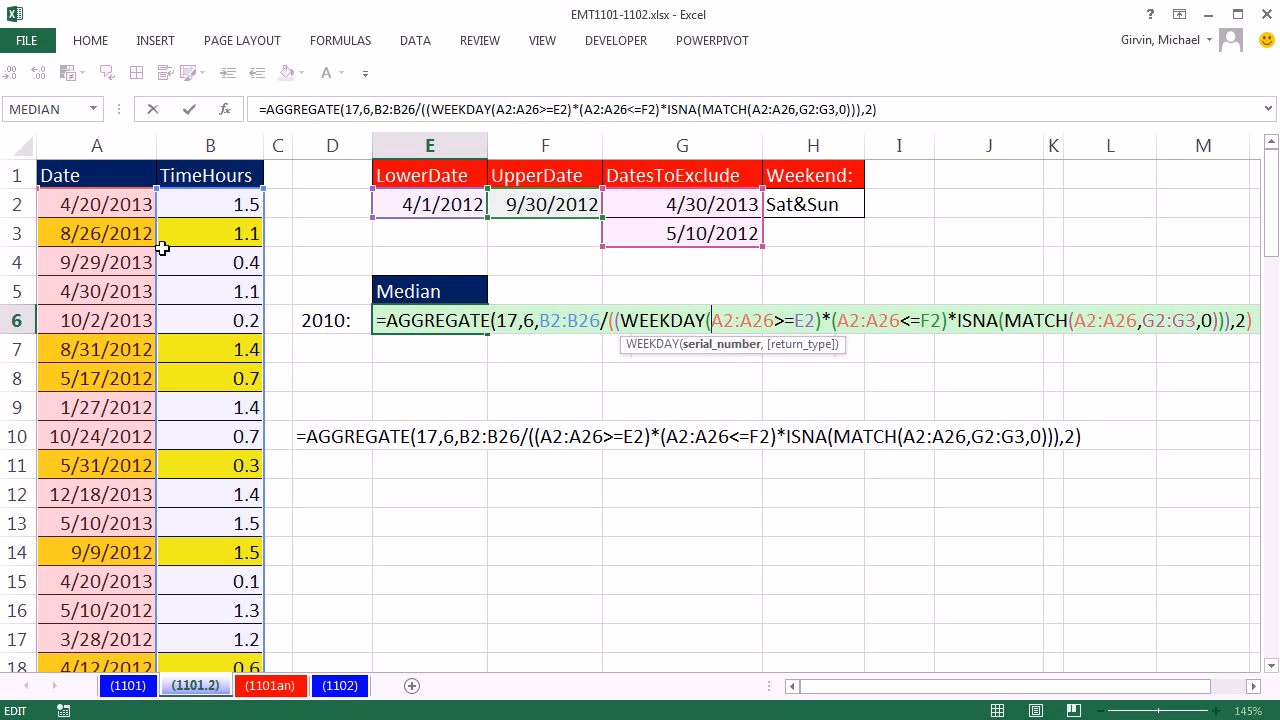
left_click_drag(75, 205, 95, 630)
scroll(557, 477, "up", 4)
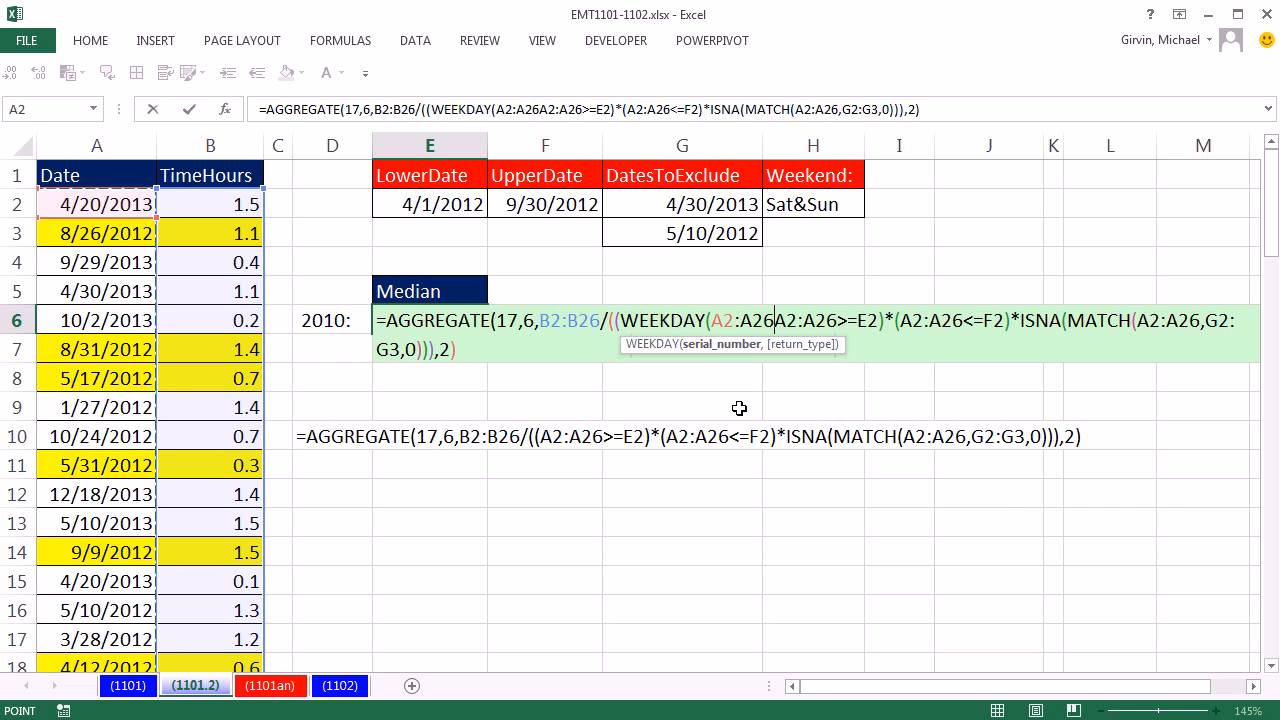
type(",")
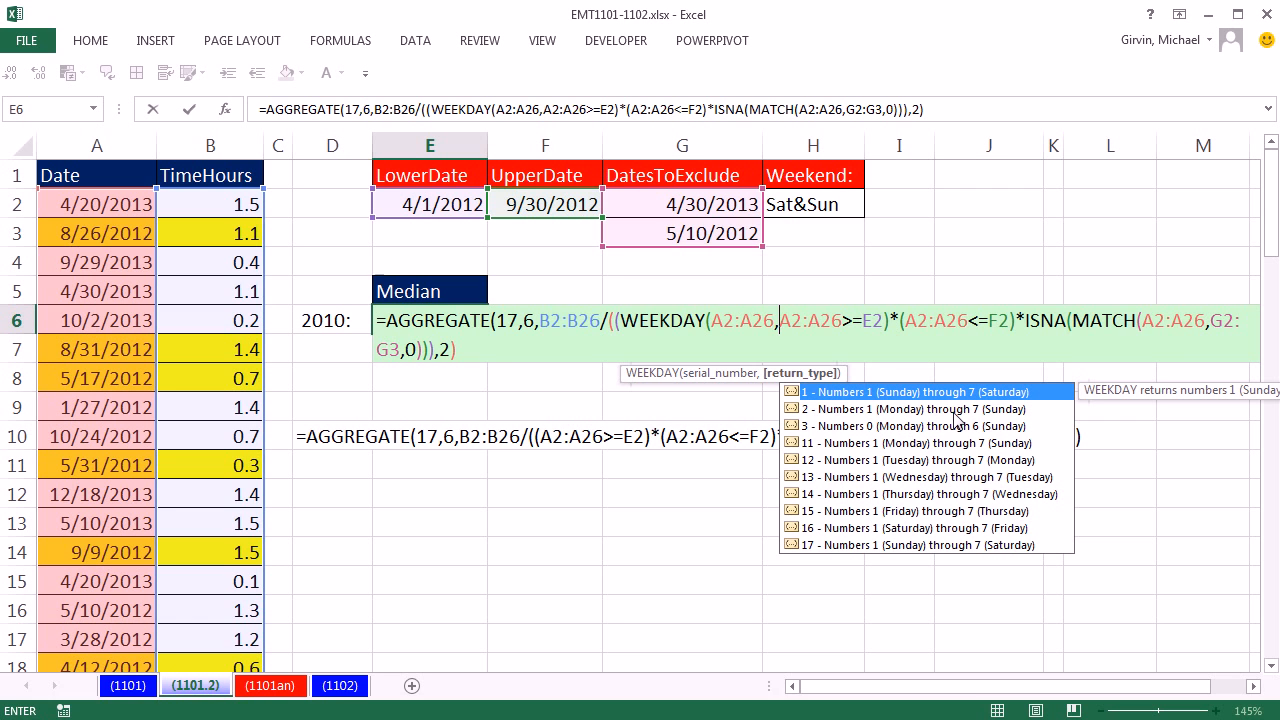
type("2")
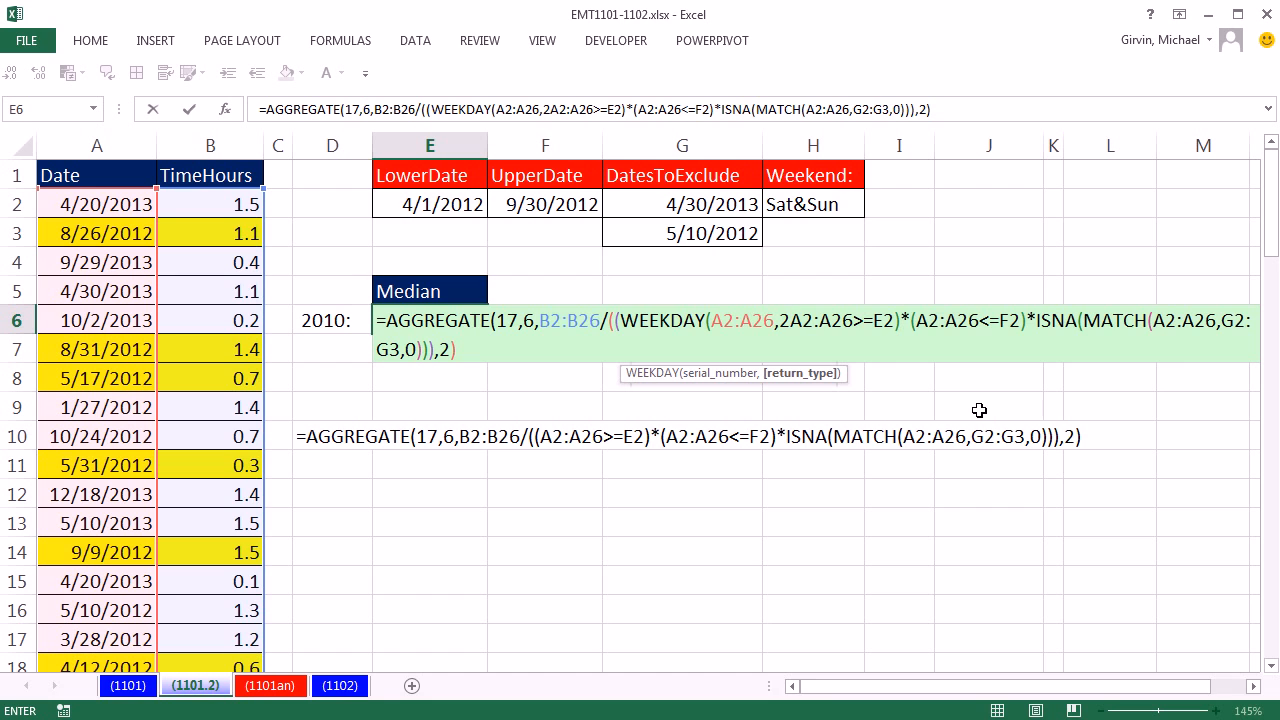
type(")")
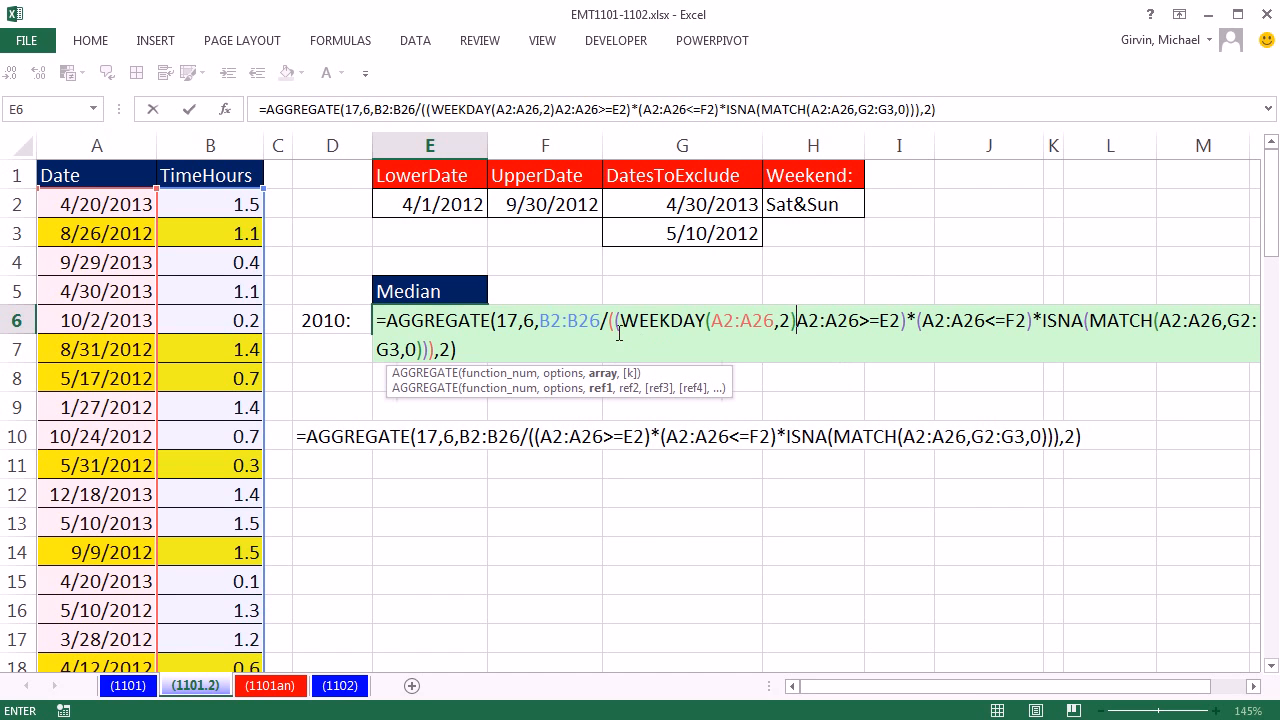
Evaluate WEEKDAY(A2:A26,2) within the E6 formula to inspect its day numbers, and restore the expression
left_click_drag(623, 320, 788, 322)
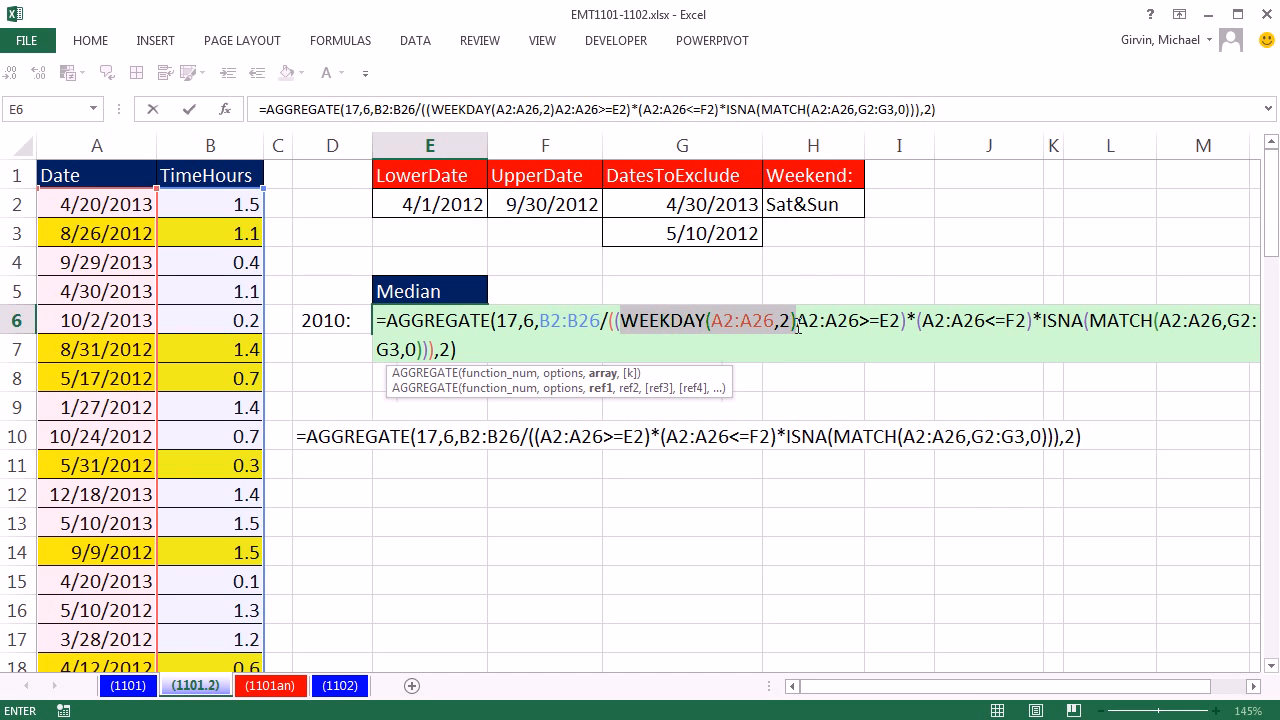
key("F9")
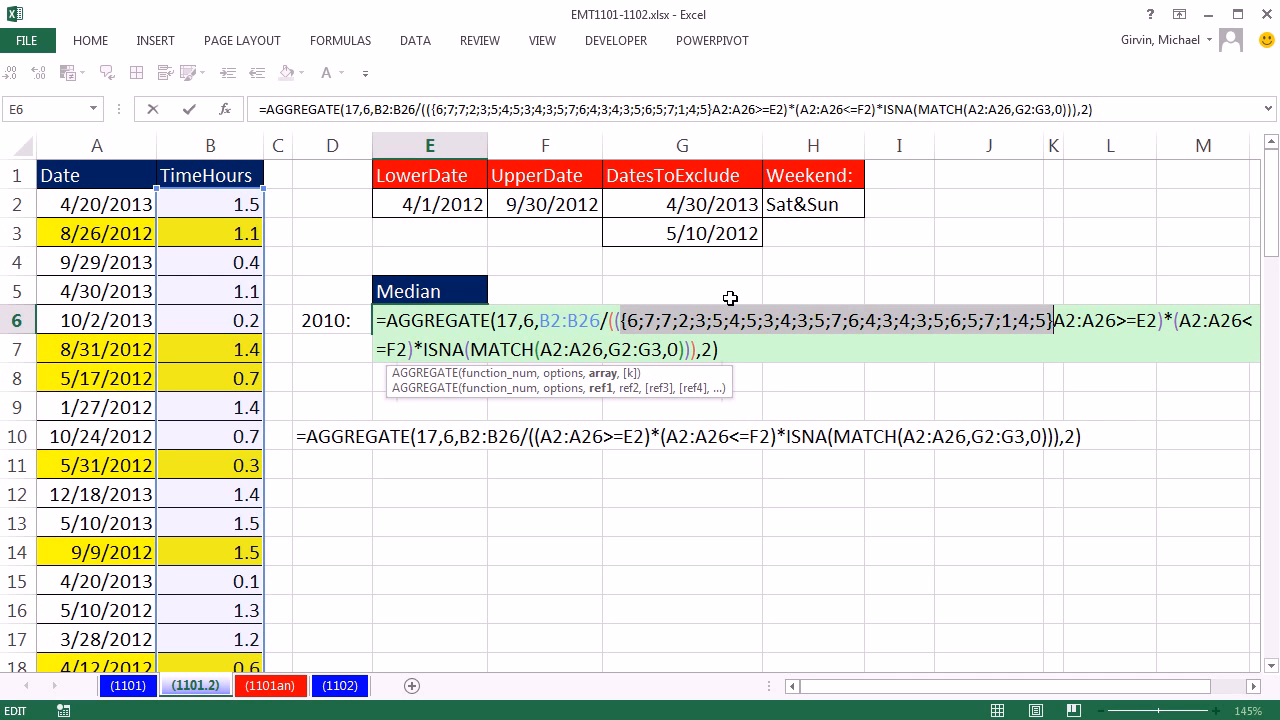
key("ctrl+z")
Complete the weekday test as (WEEKDAY(A2:A26,2)<6) and multiply it by the (A2:A26>=E2) test in the divisor
left_click(801, 323)
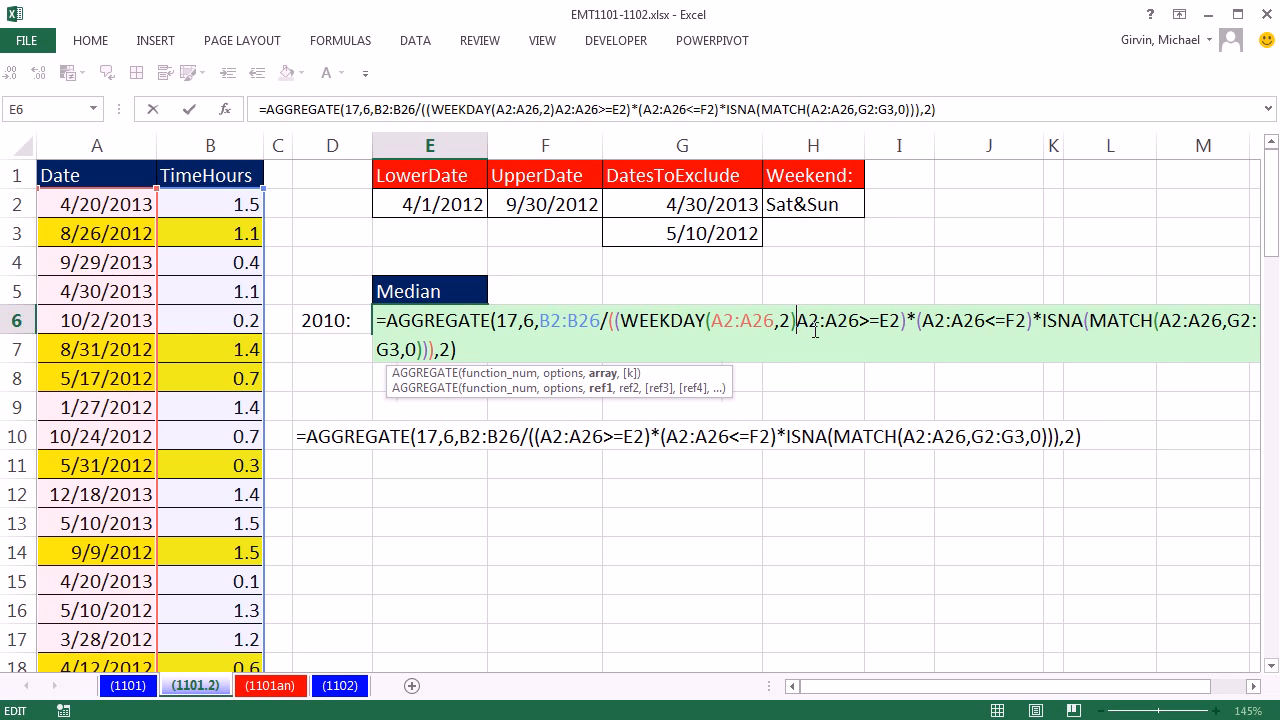
type("<6")
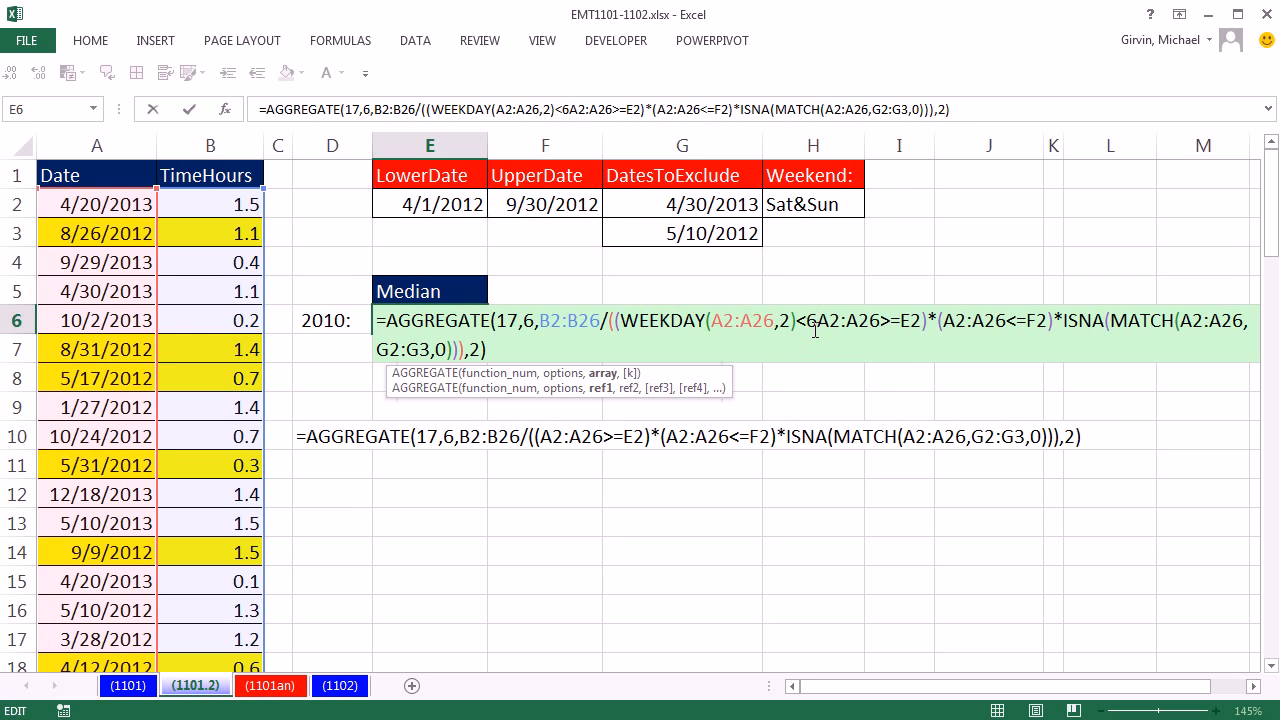
type(")")
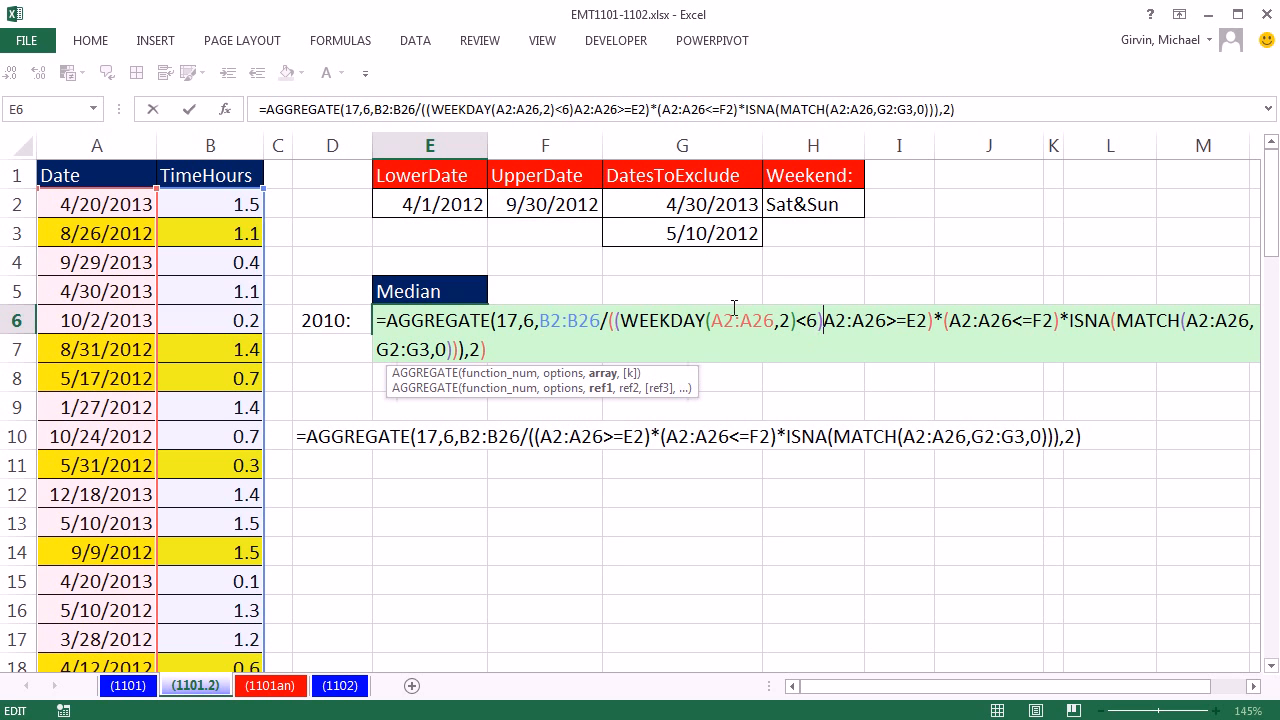
left_click(623, 320)
type("(")
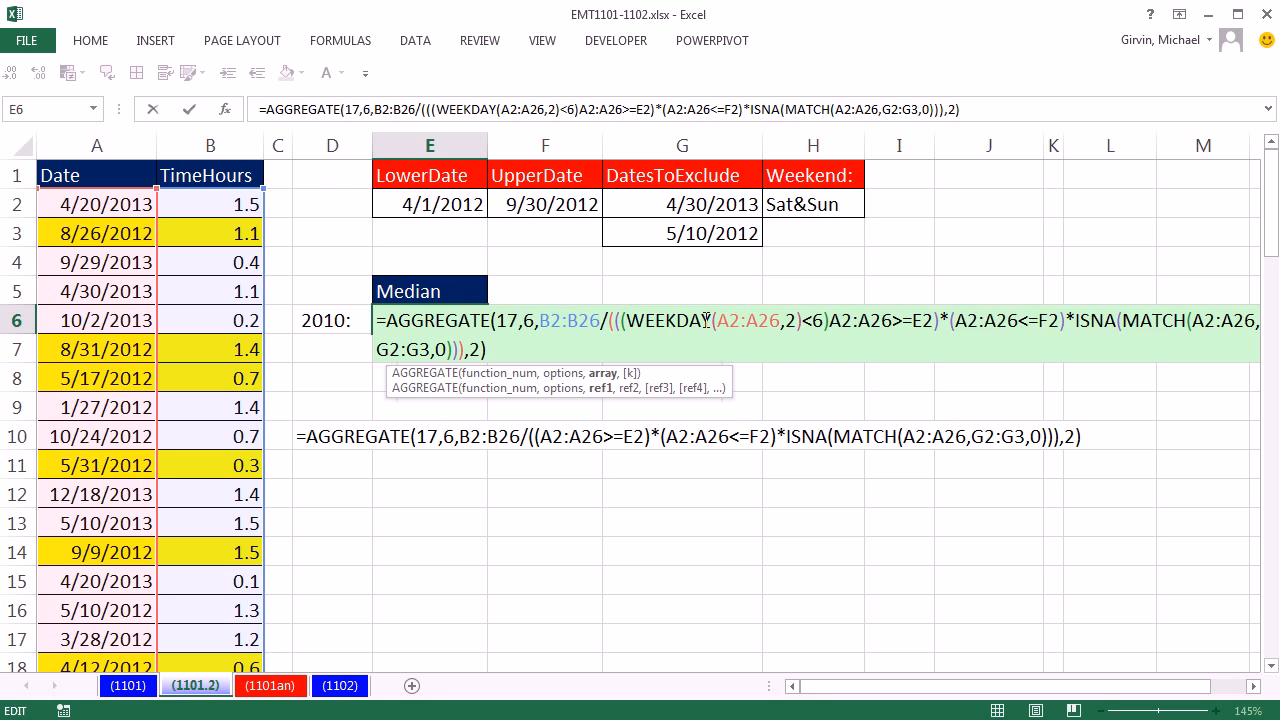
key("BackSpace")
left_click(824, 320)
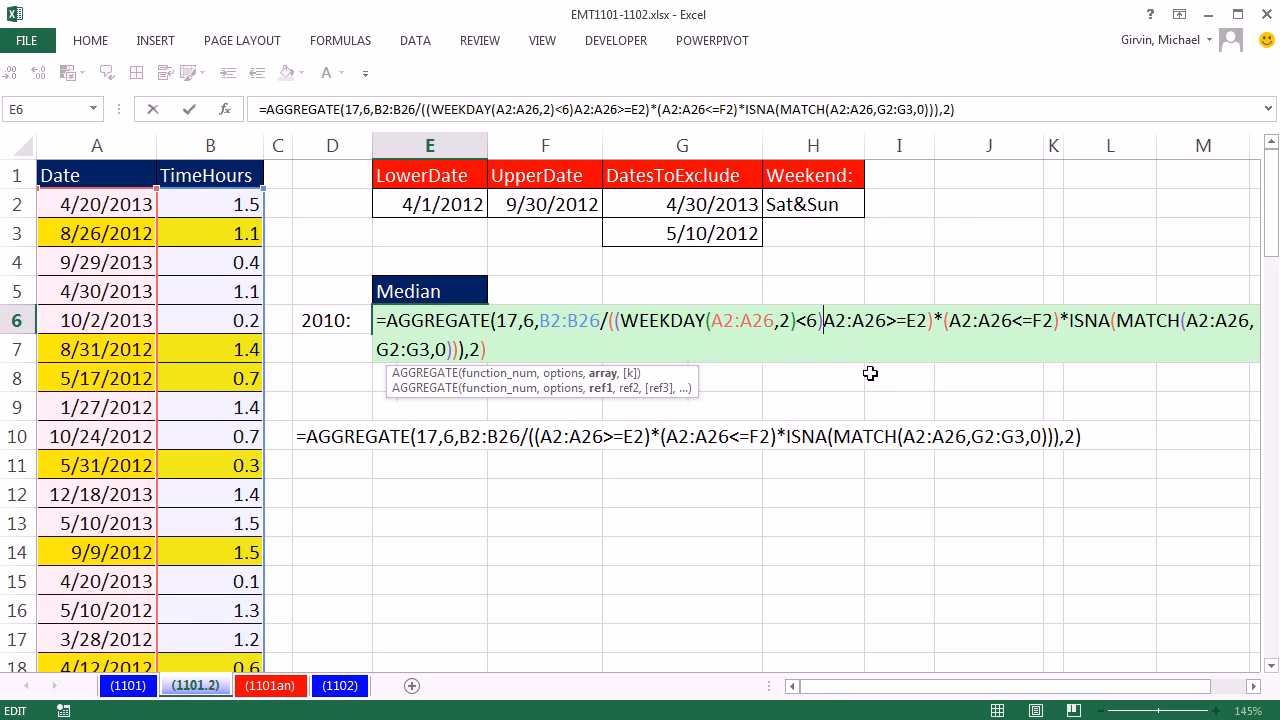
type("*(")
key("Left")
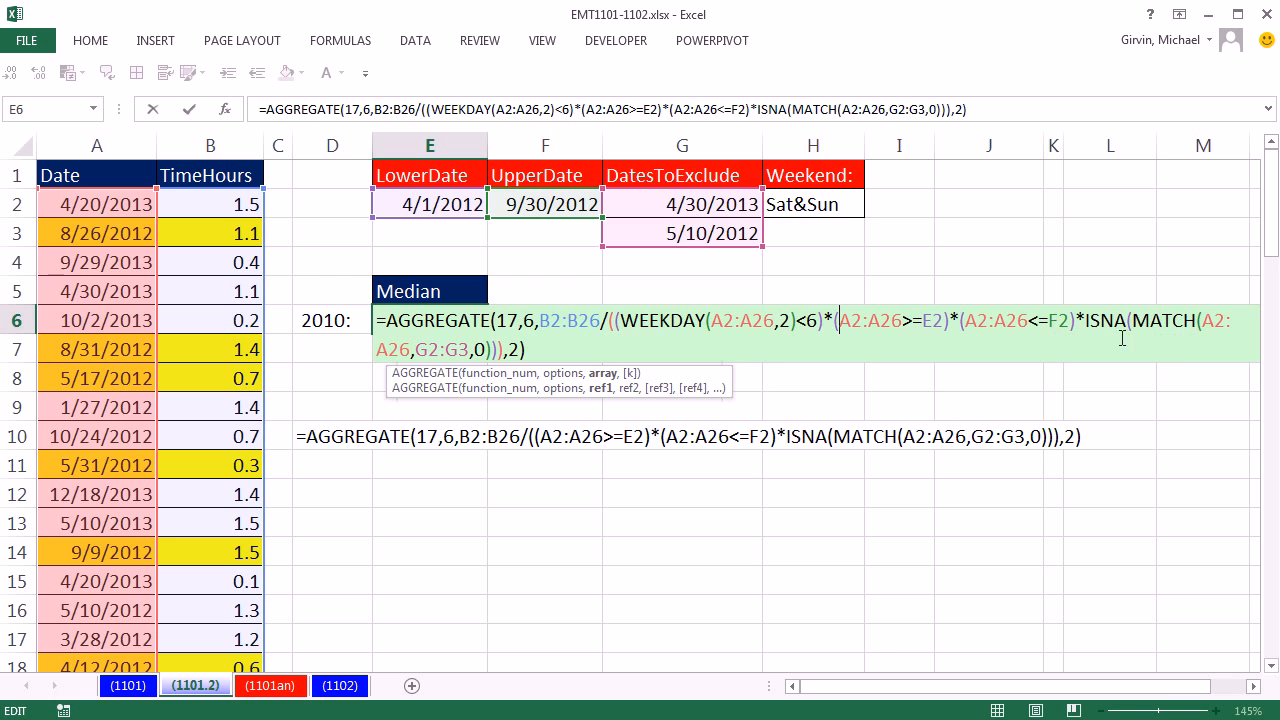
Evaluate the whole array argument in E6 to inspect it, restore the expression, and enter the formula
left_click(602, 373)
key("F9")
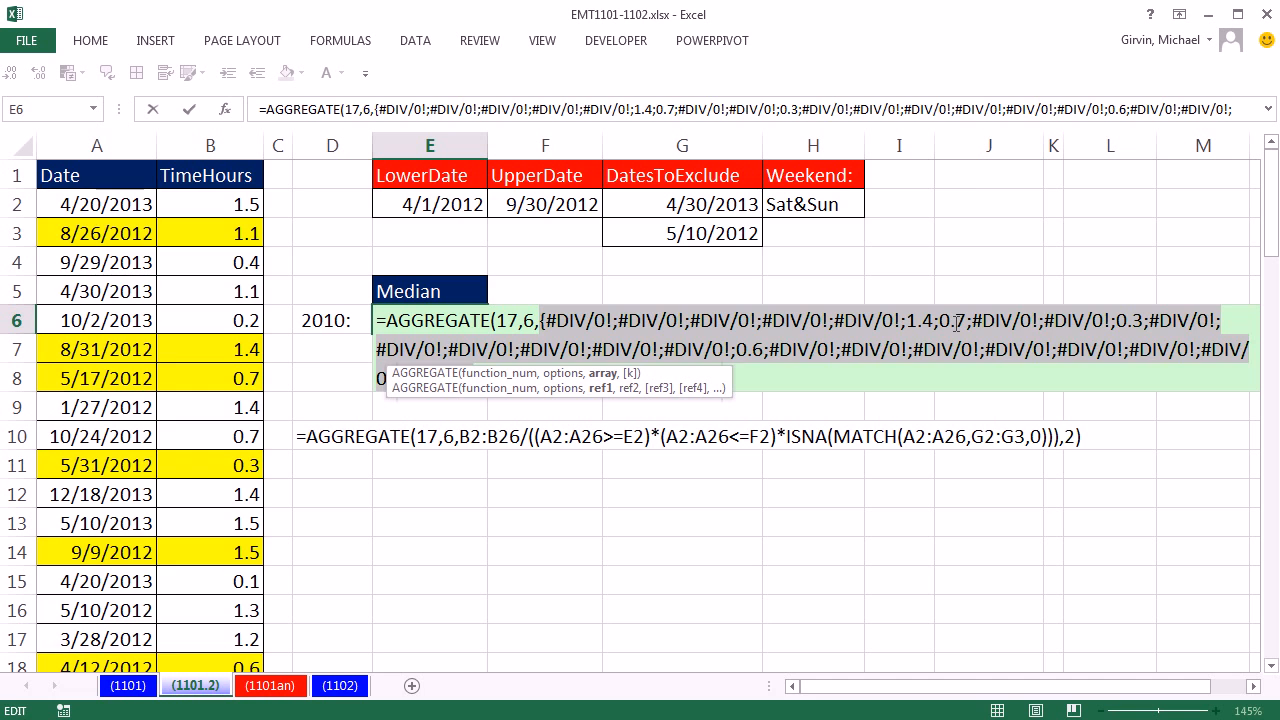
key("ctrl+z")
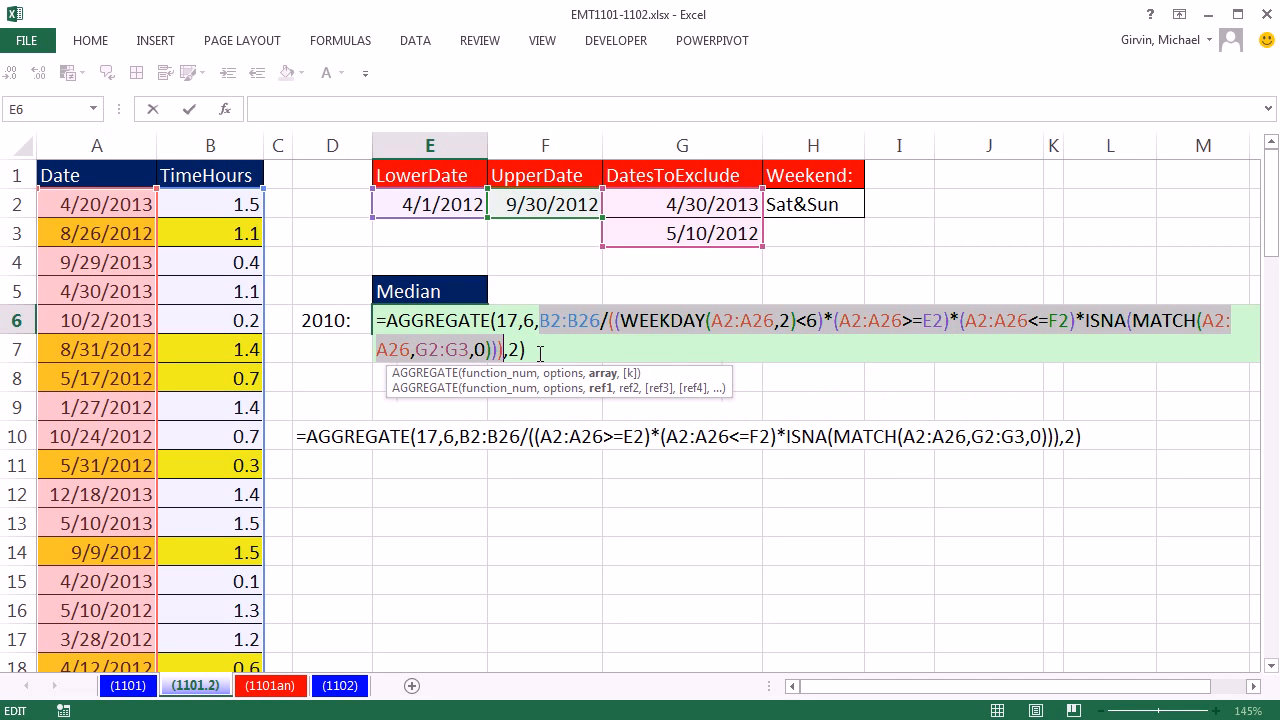
key("Return")
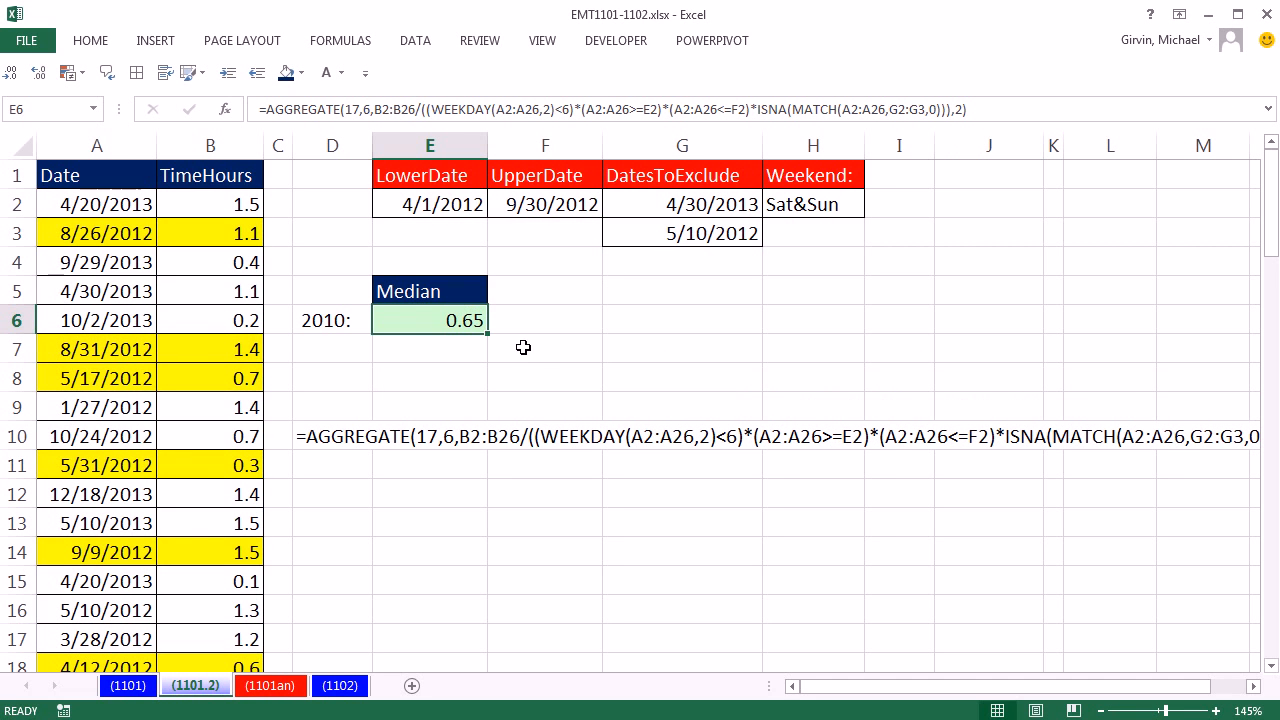
Open the yellow formula-based conditional formatting rule applied to A2:B26 for editing on sheet (1101.2)
left_click_drag(70, 202, 245, 608)
scroll(262, 598, "up", 4)
key("alt+o")
key("d")
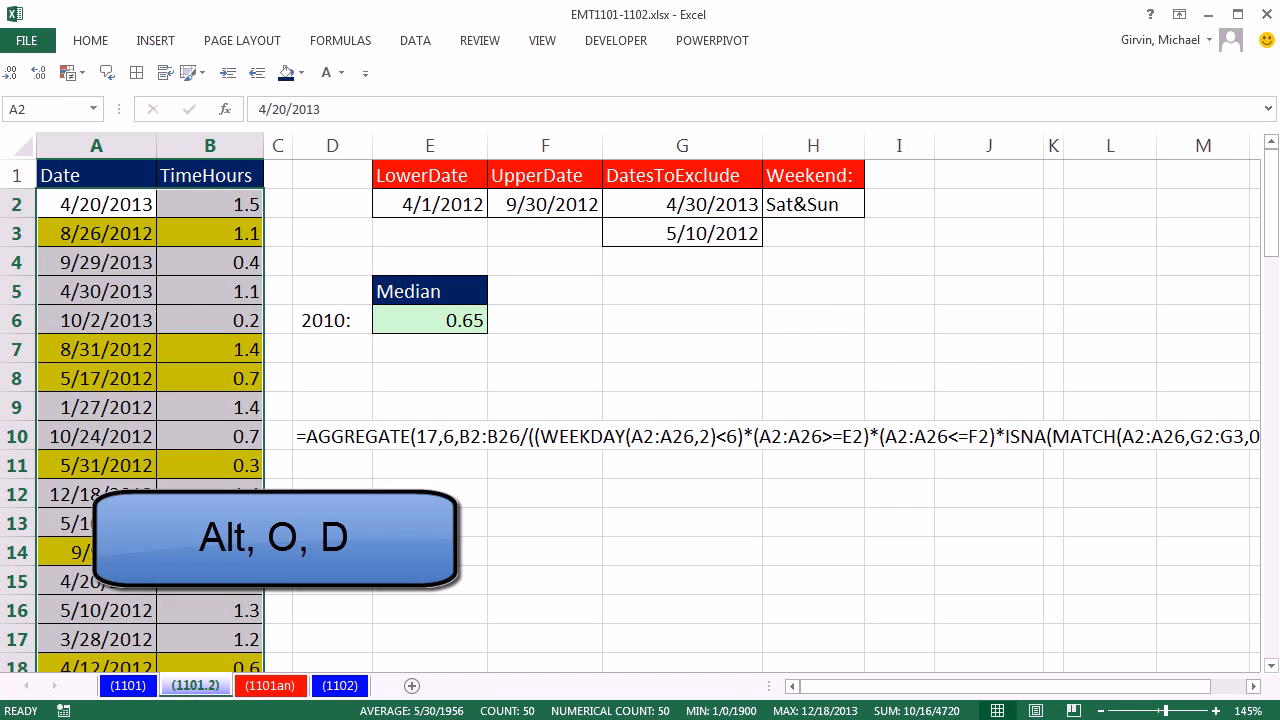
double_click(630, 365)
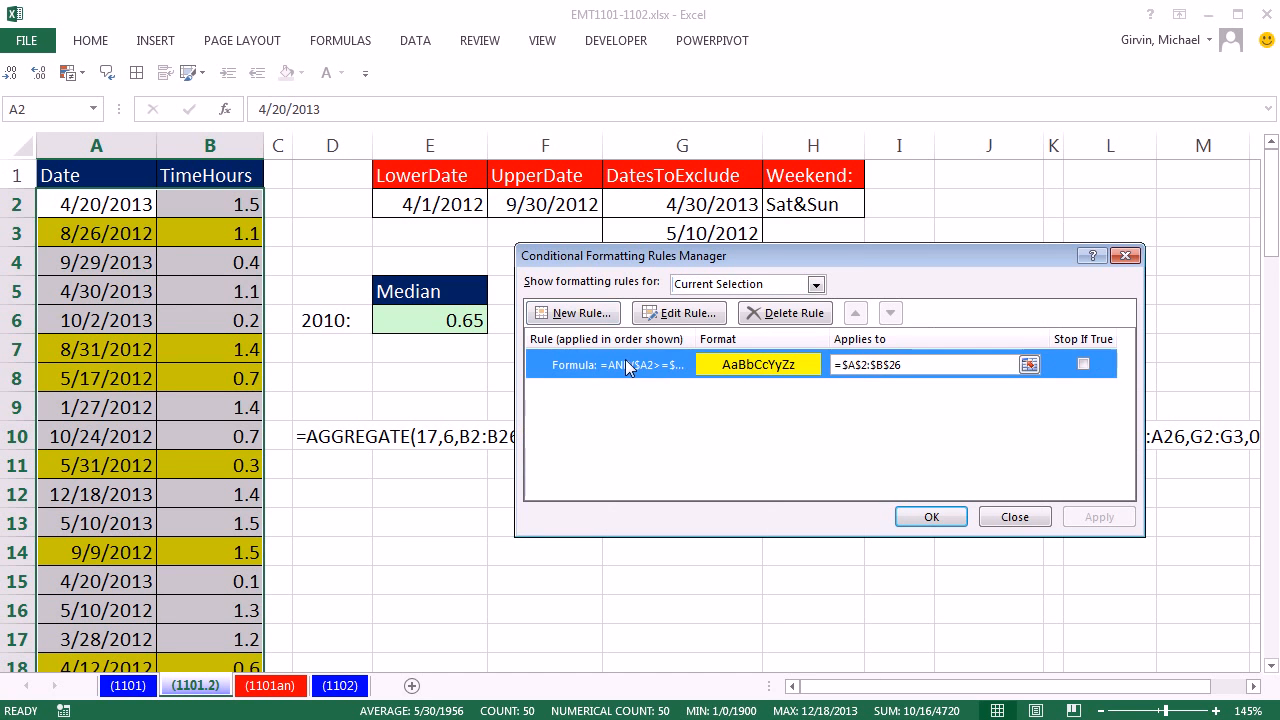
left_click_drag(784, 233, 470, 112)
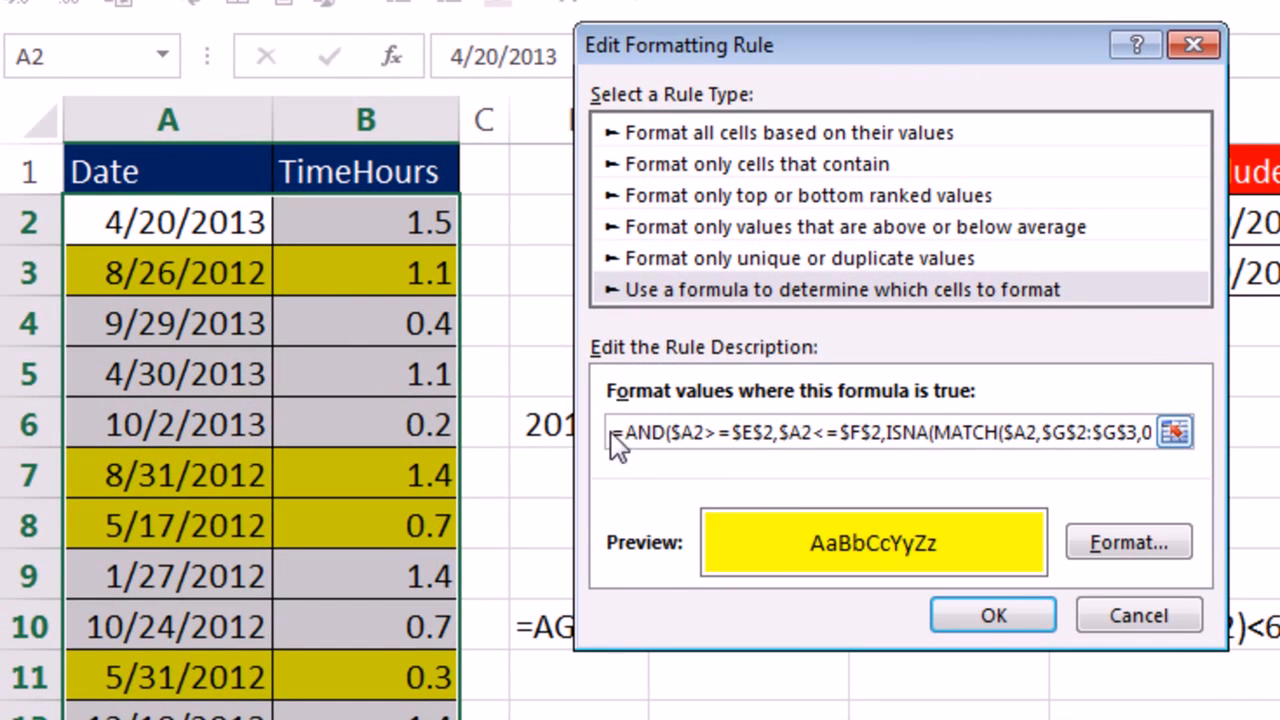
left_click_drag(617, 437, 1249, 447)
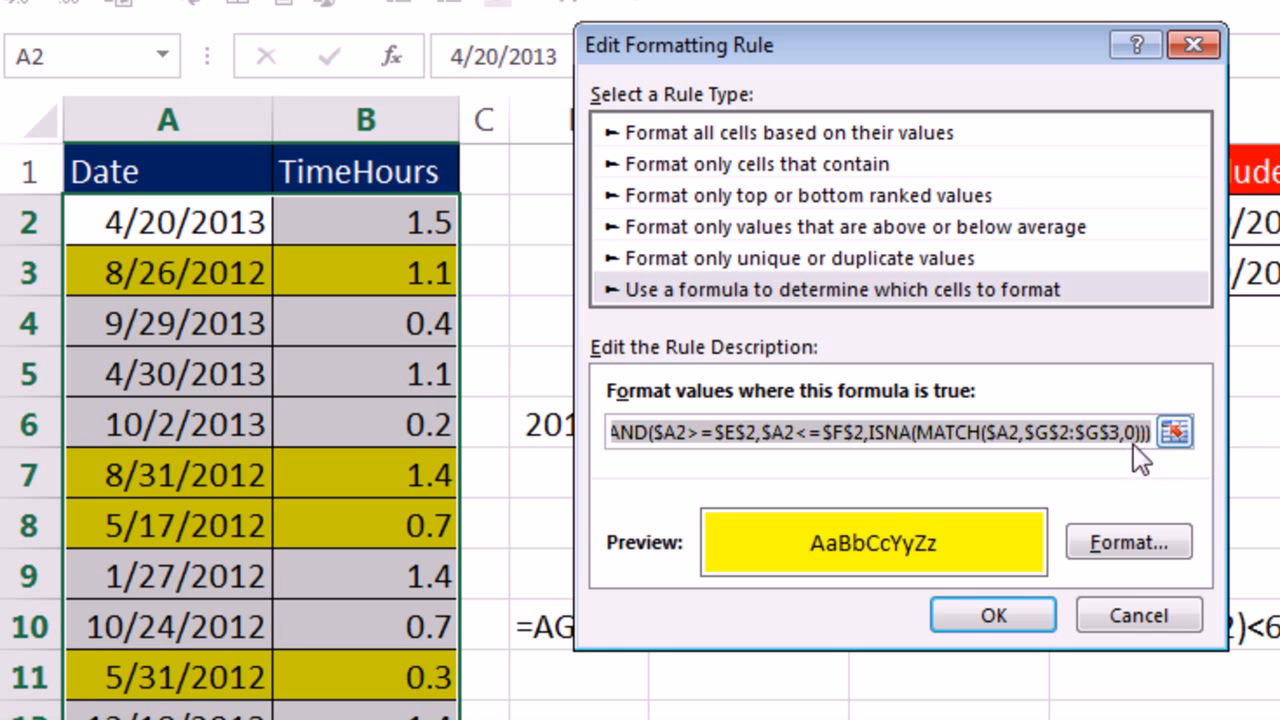
Insert weekday($A2,2)<6 as the first condition of the rule's AND formula and apply the updated conditional formatting
left_click(658, 432)
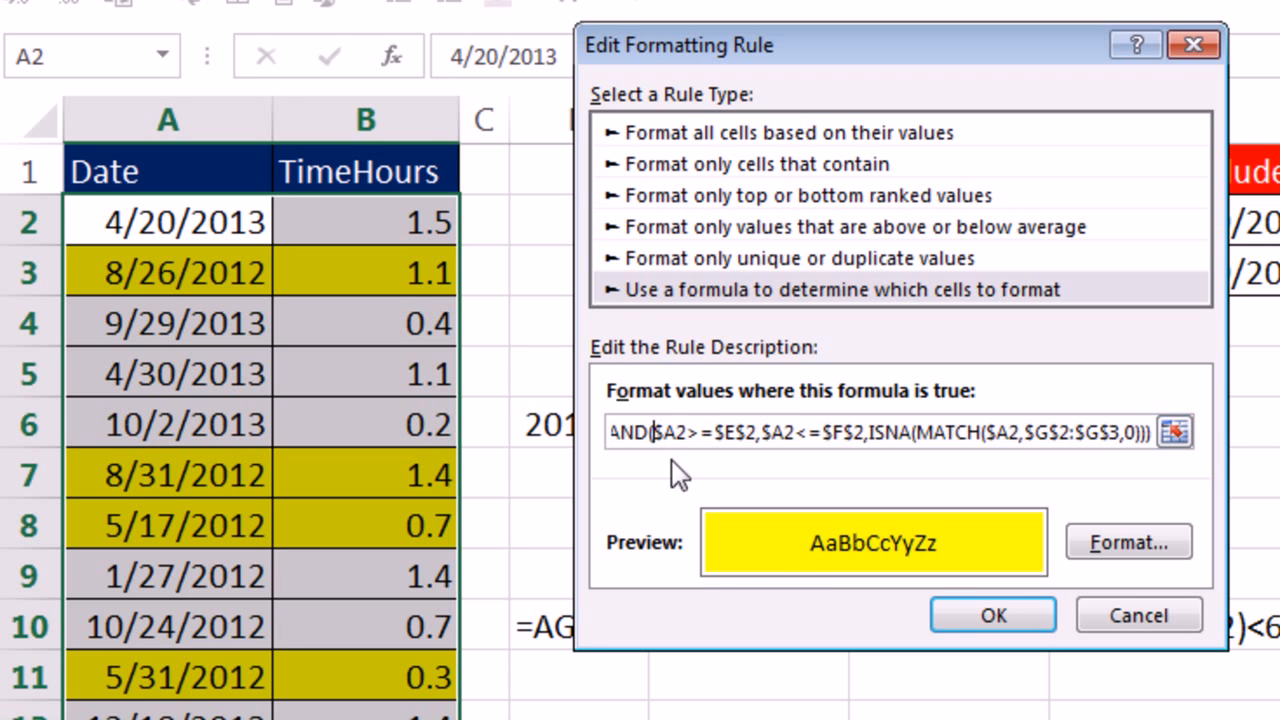
type("weekday(")
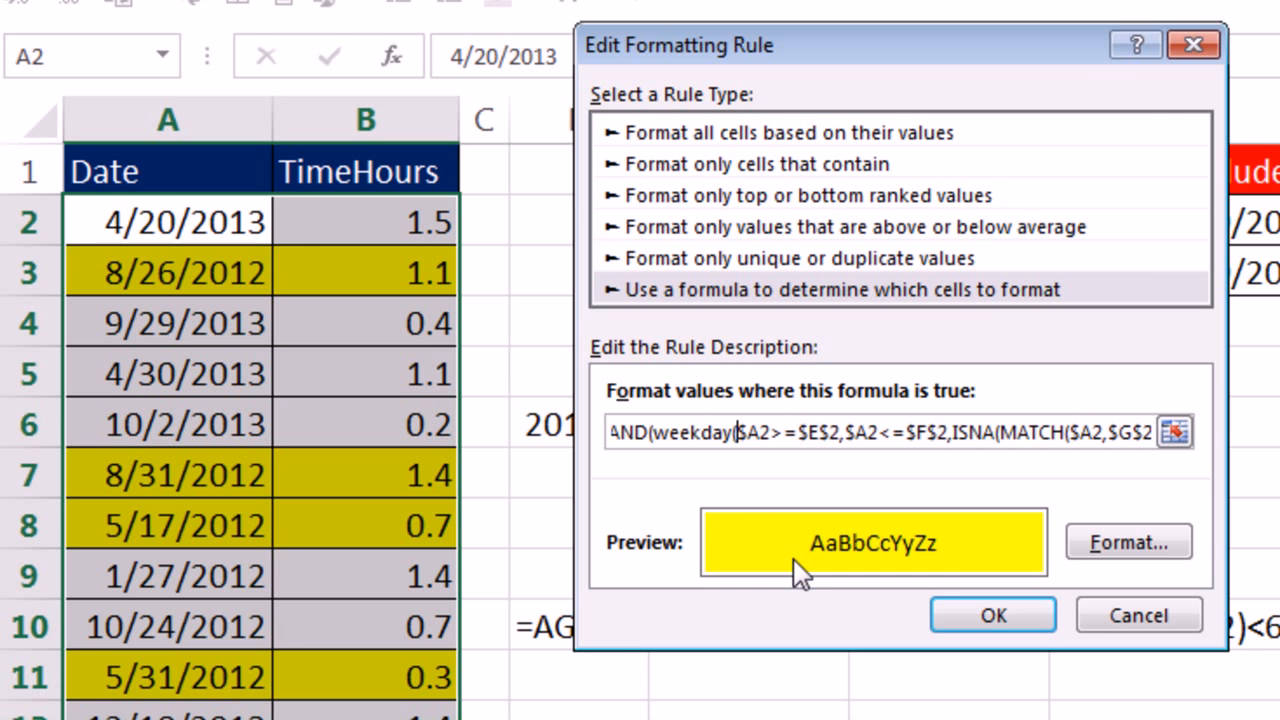
left_click(188, 222)
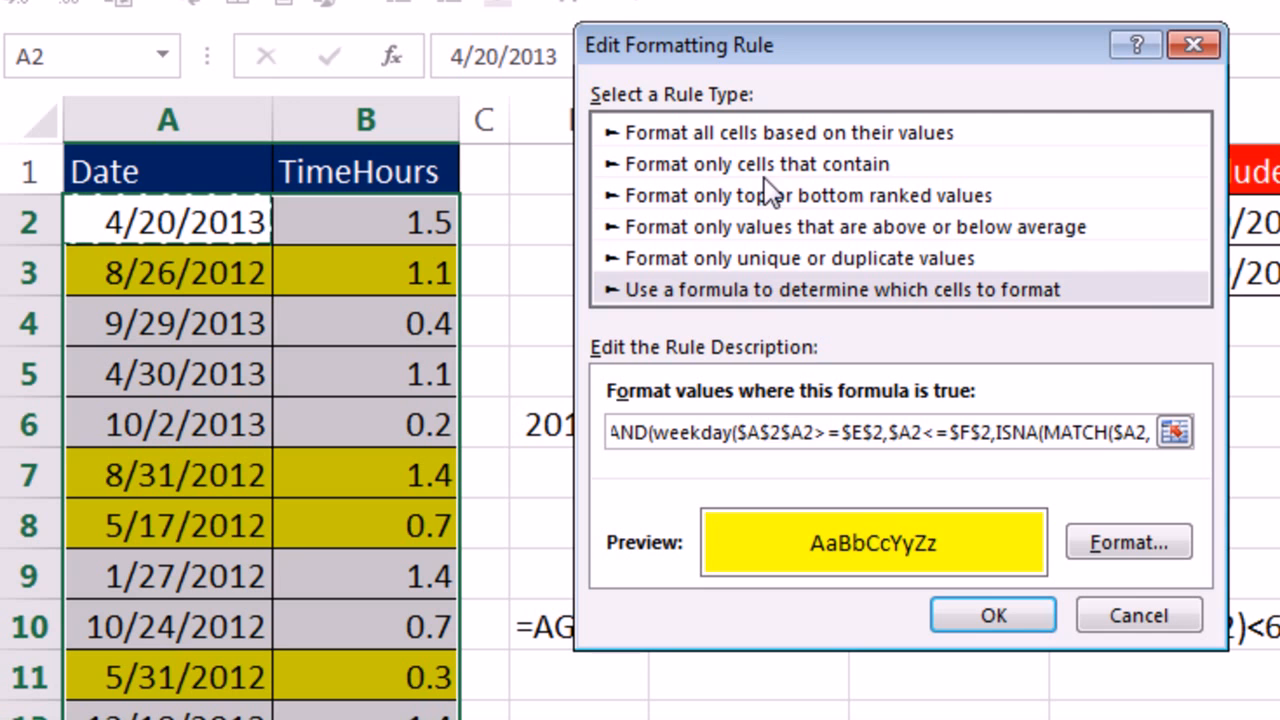
key("F4")
key("F4")
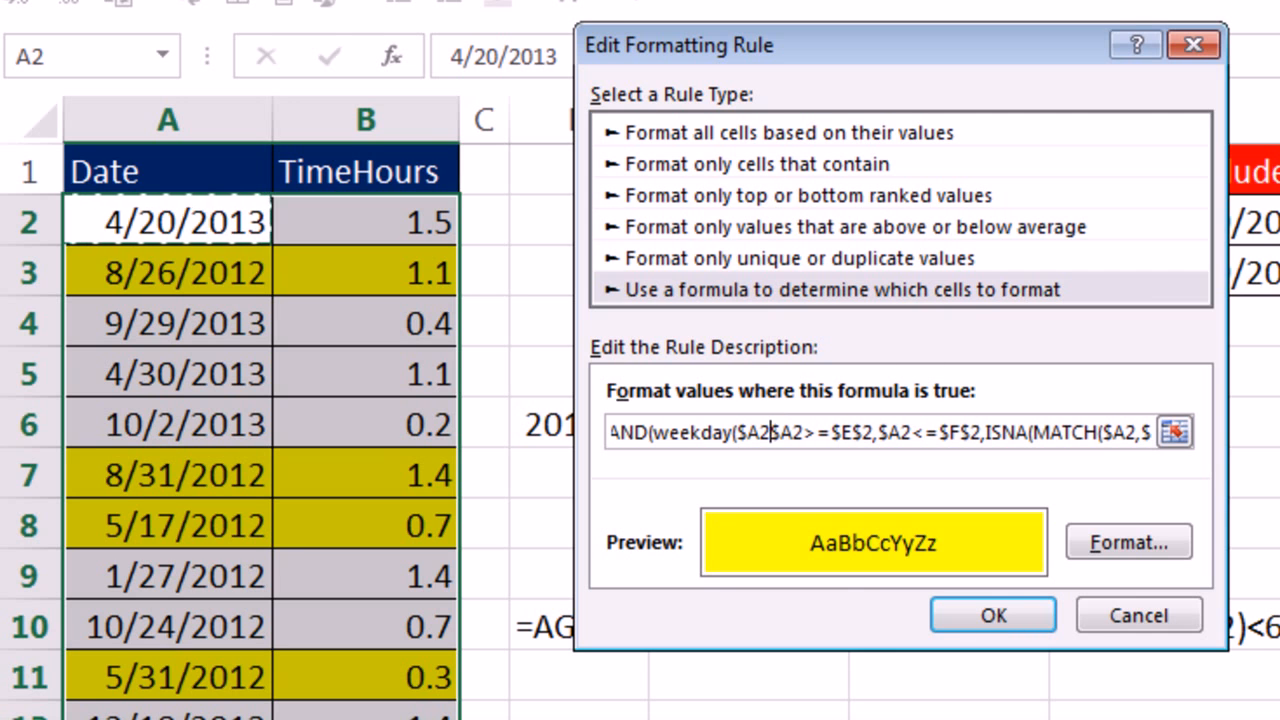
type(",2")
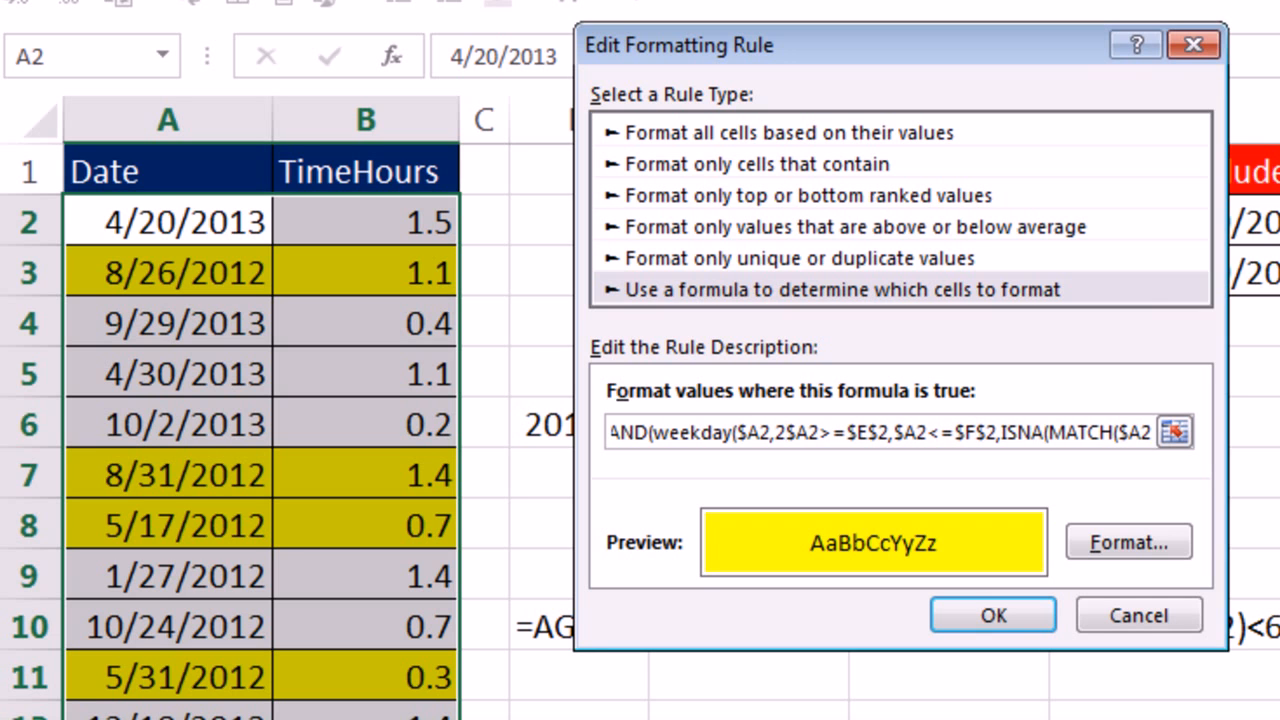
type(")")
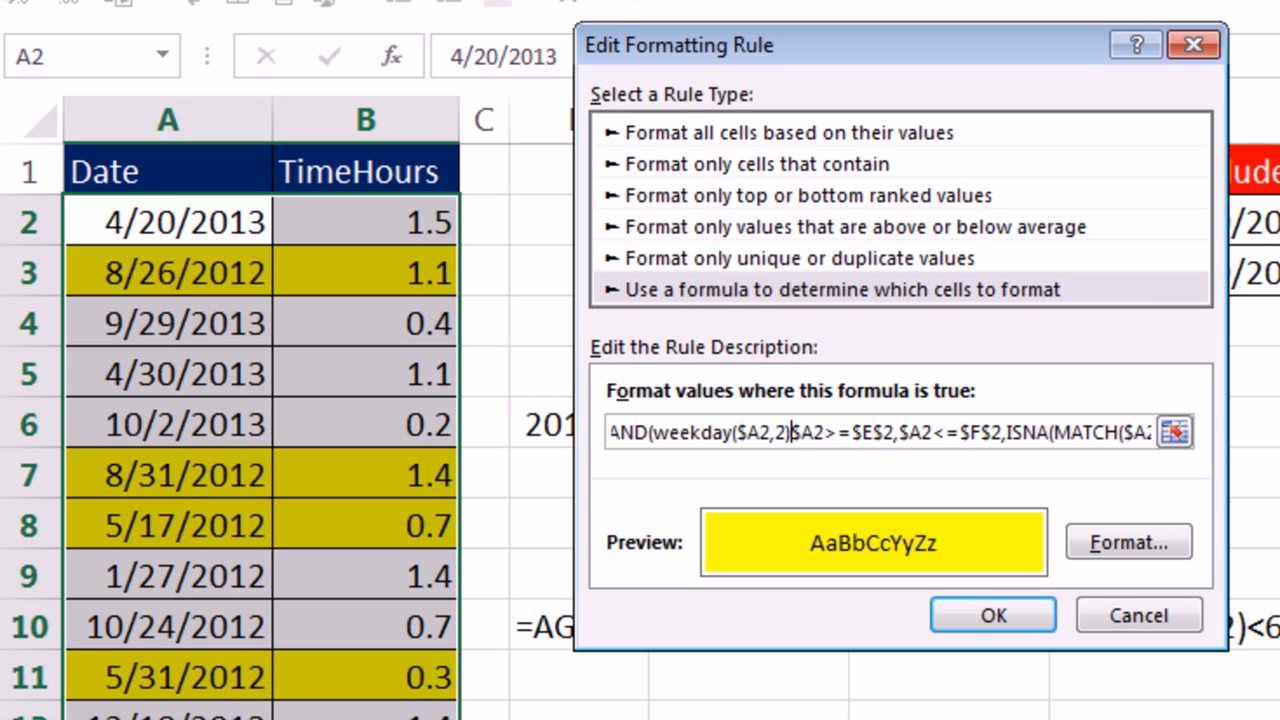
type("<6")
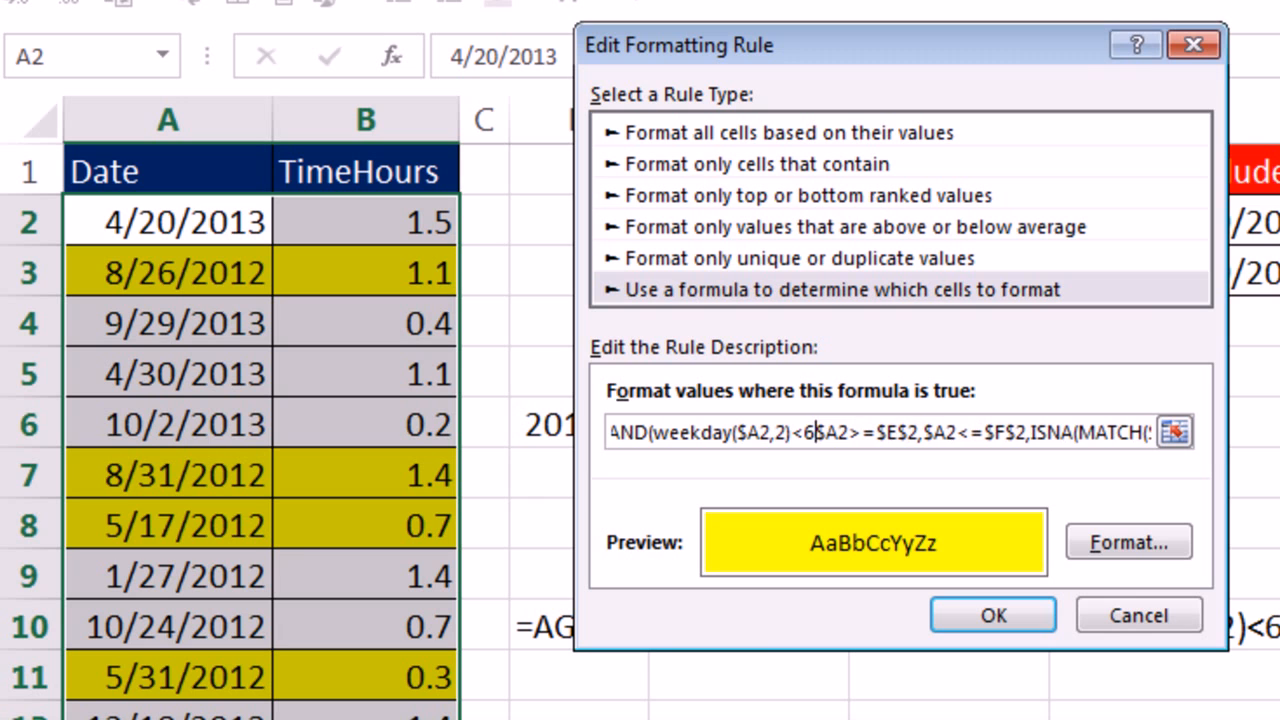
type(",")
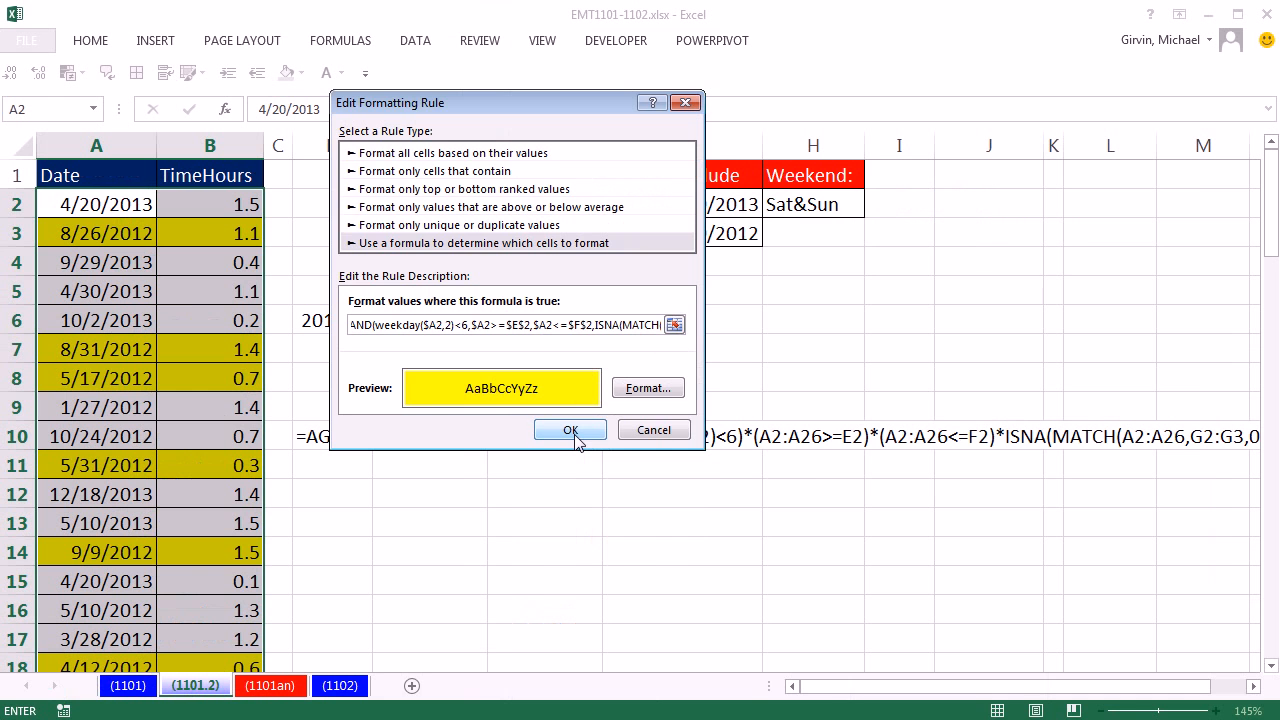
left_click(570, 431)
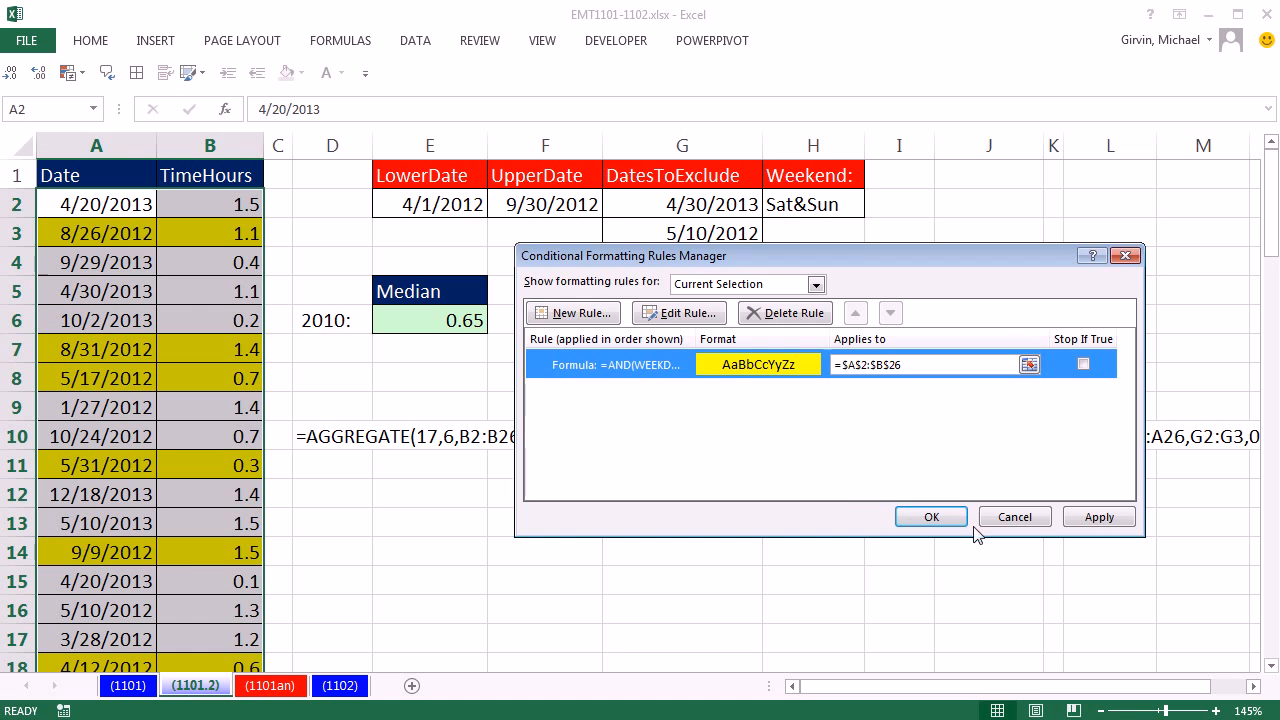
left_click(945, 513)
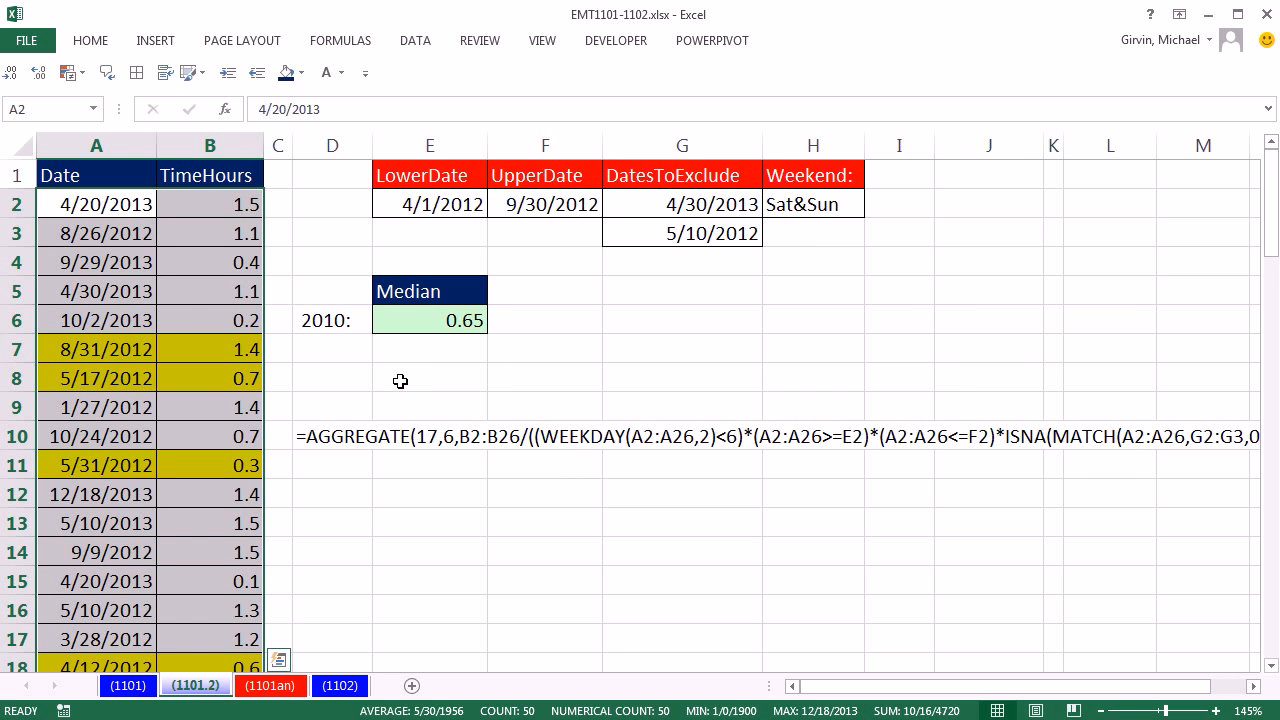
Select the TimeHours values of the highlighted rows, B18, B11, B8 and B7, together to check them against the median
scroll(403, 366, "down", 4)
scroll(329, 405, "up", 1)
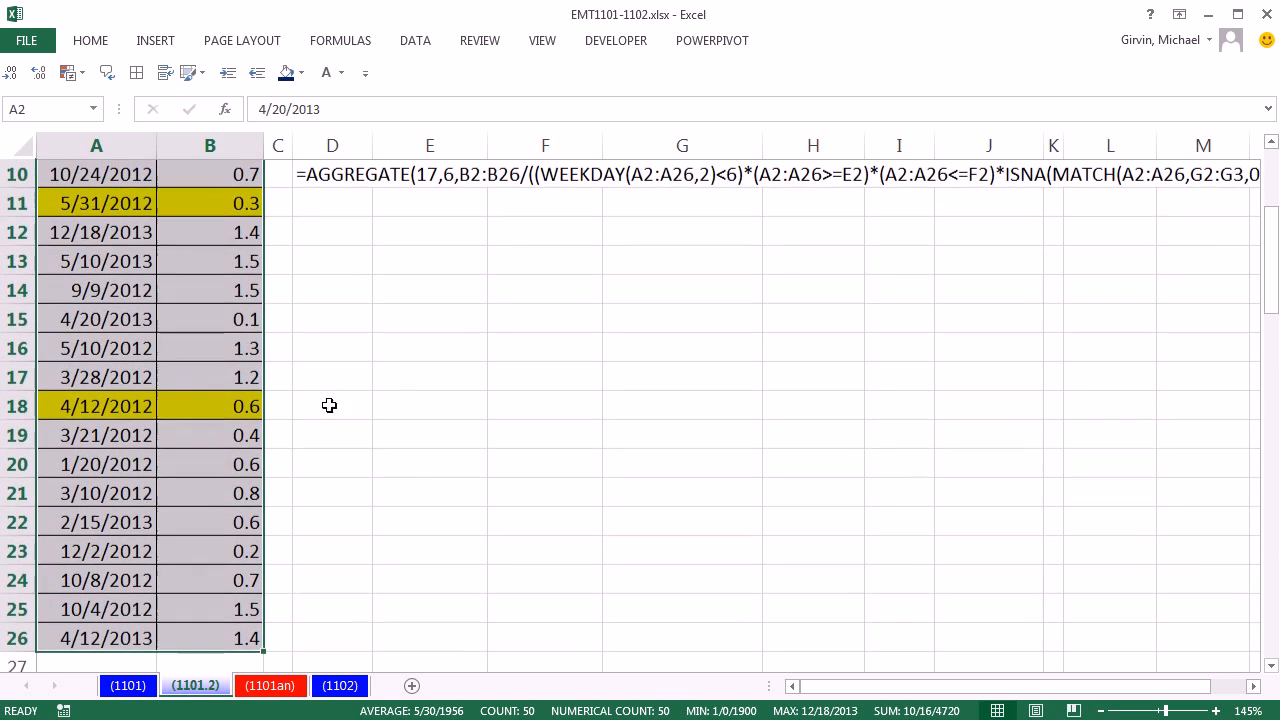
left_click(238, 406)
scroll(400, 420, "up", 1)
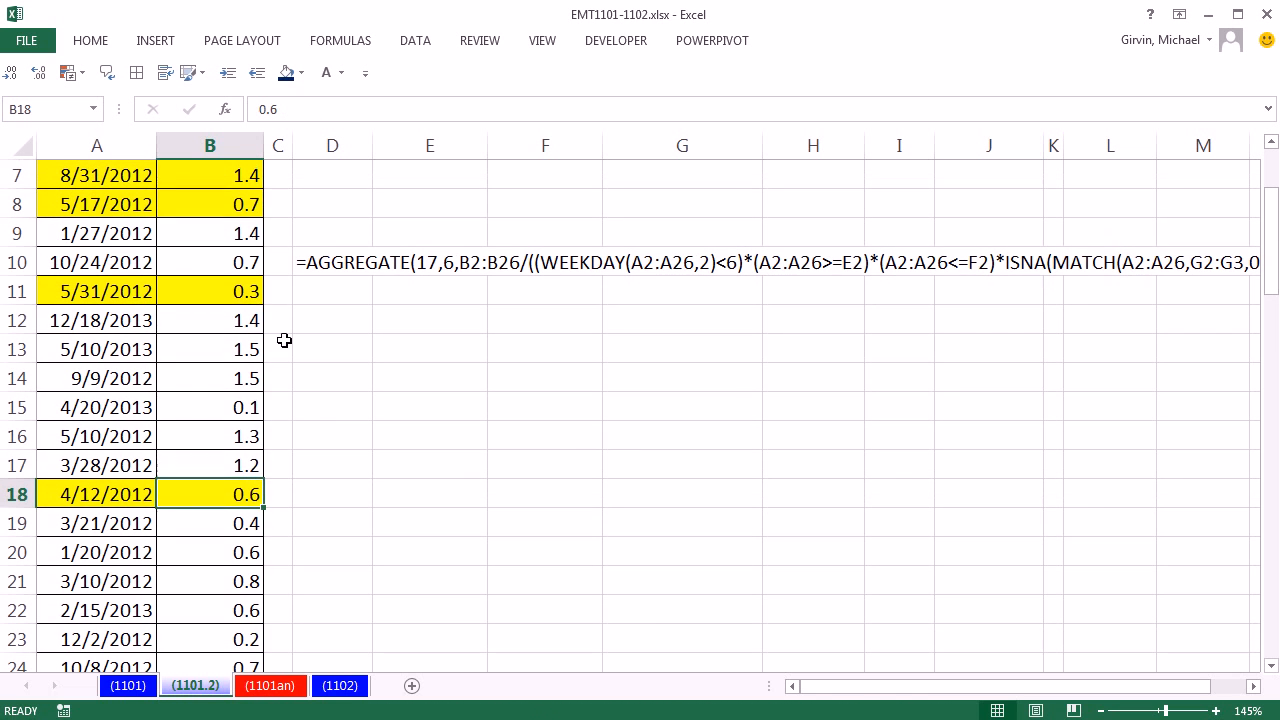
left_click(238, 299, "ctrl")
left_click(228, 208, "ctrl")
left_click(224, 176, "ctrl")
scroll(498, 320, "up", 2)
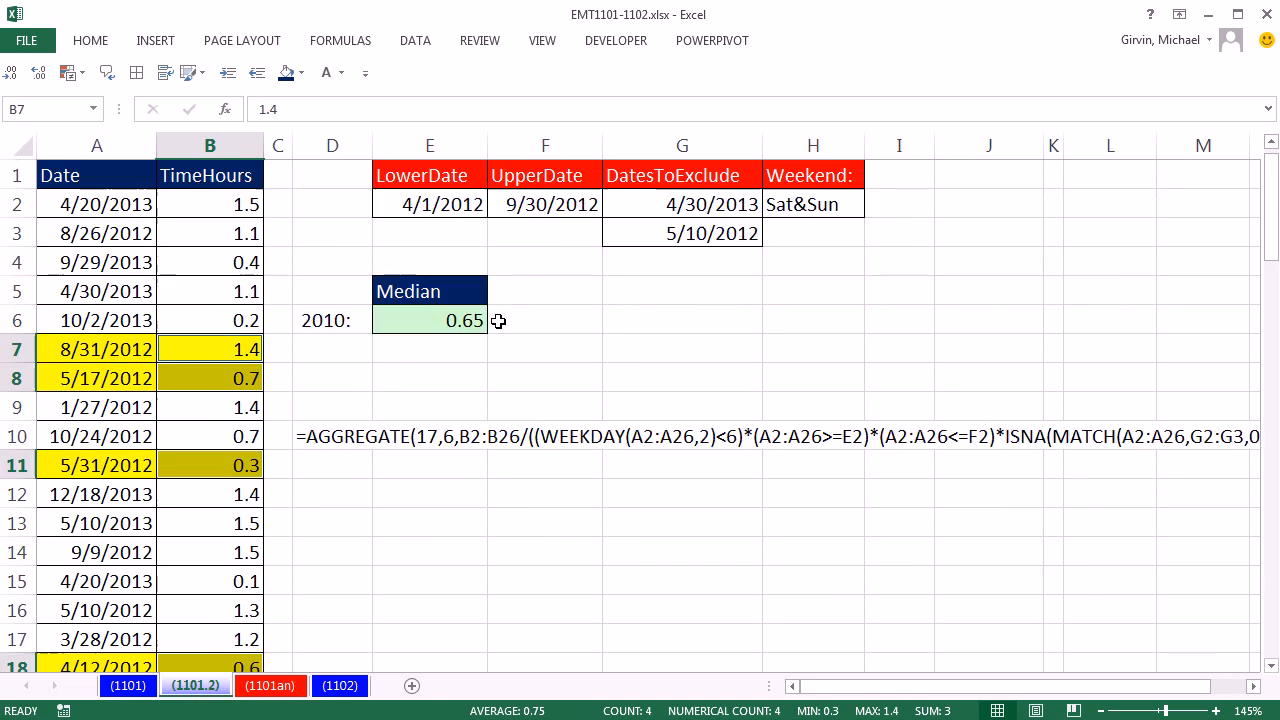
Examine the AGGREGATE formula with the weekday test in E6, and close it without changes
scroll(498, 320, "down", 1)
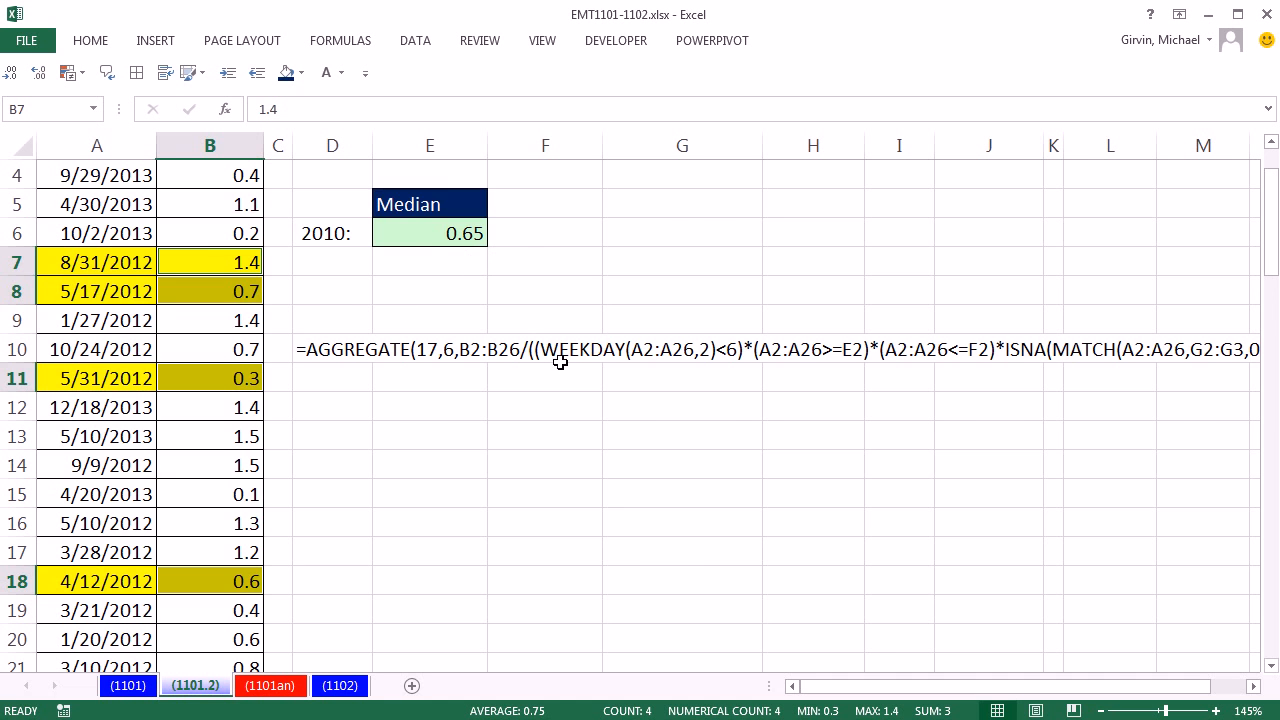
scroll(560, 362, "up", 1)
double_click(450, 322)
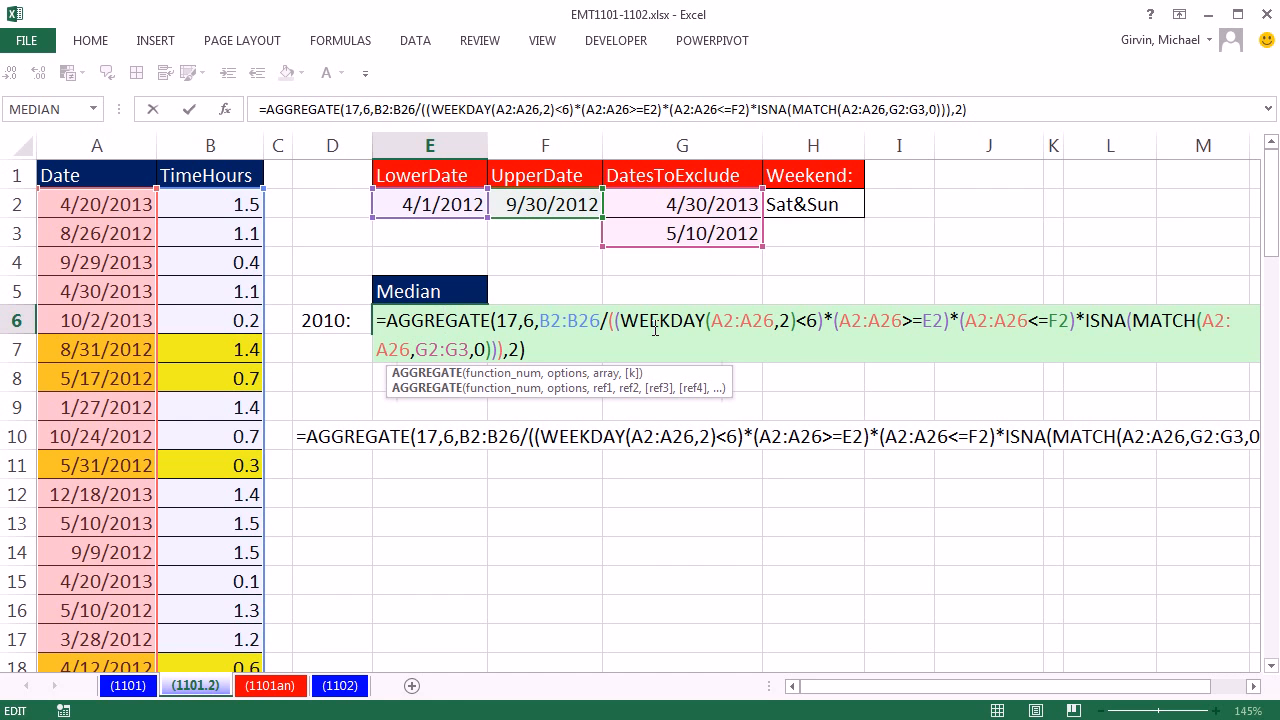
key("Return")
On sheet (1101), review the MEDIAN IF array formula in E9 and the AGGREGATE formula in E10 for comparison
left_click(128, 685)
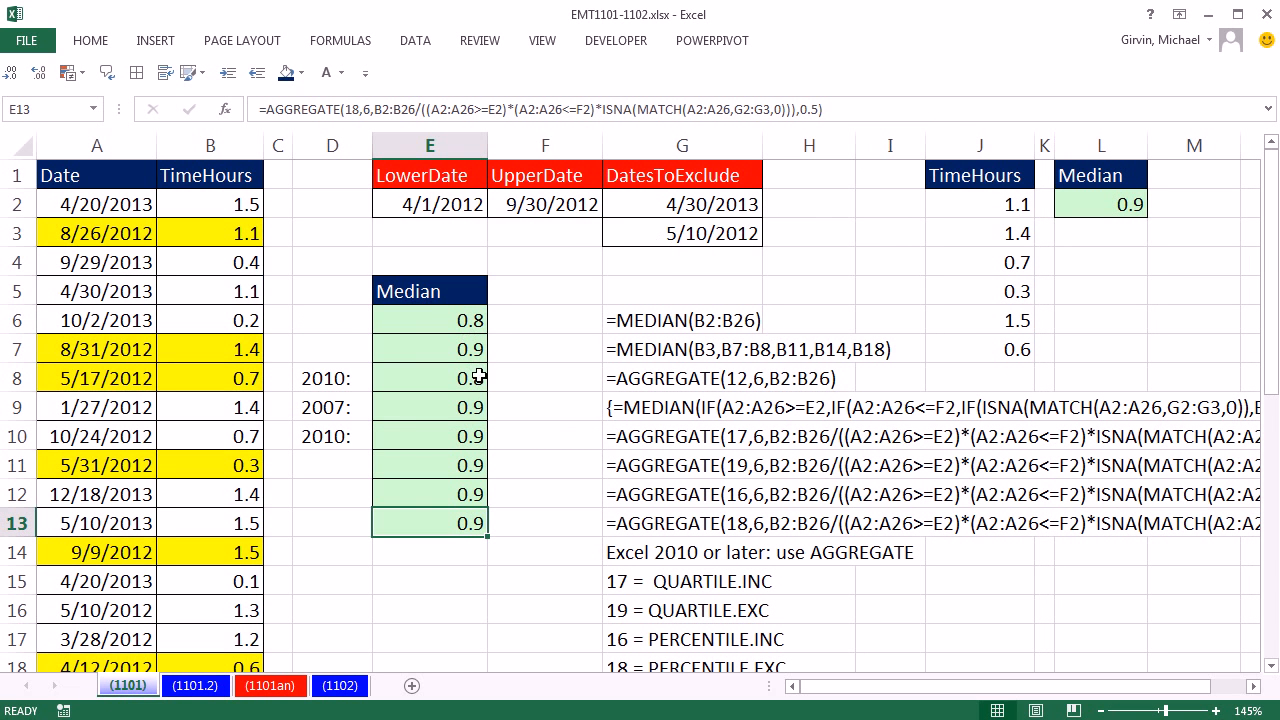
left_click(426, 408)
key("F2")
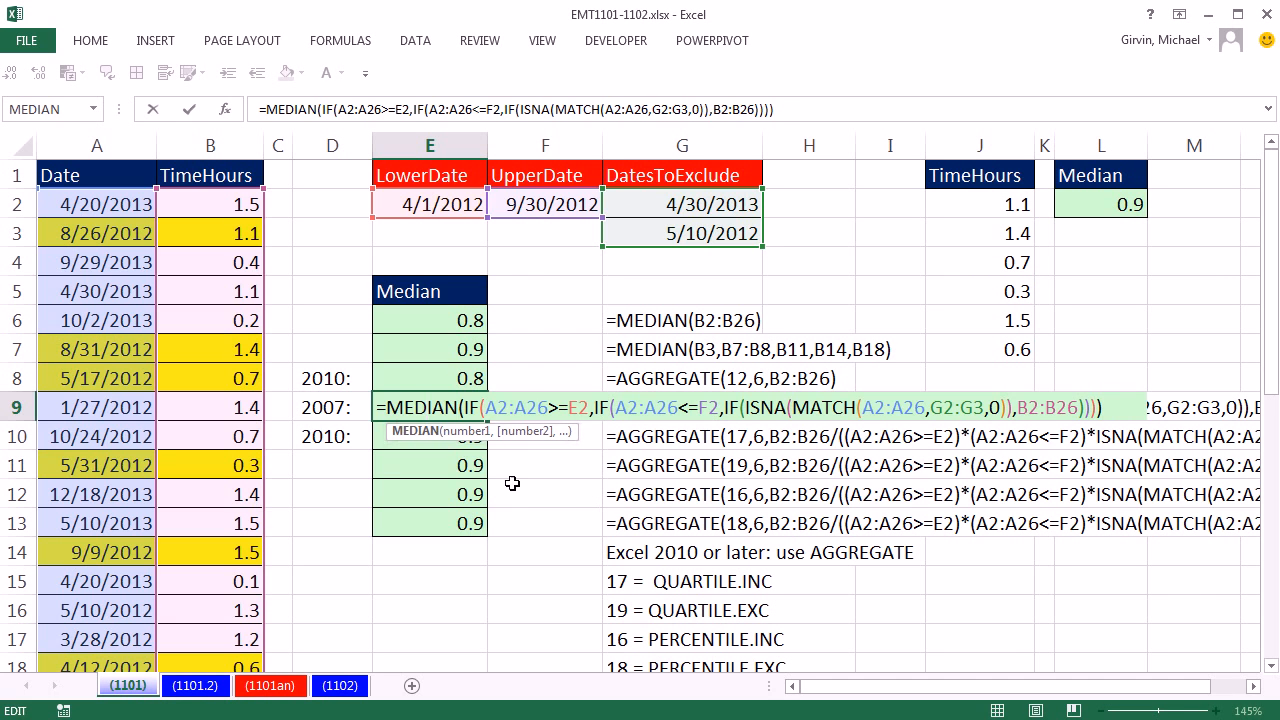
key("ctrl+shift+Return")
key("F2")
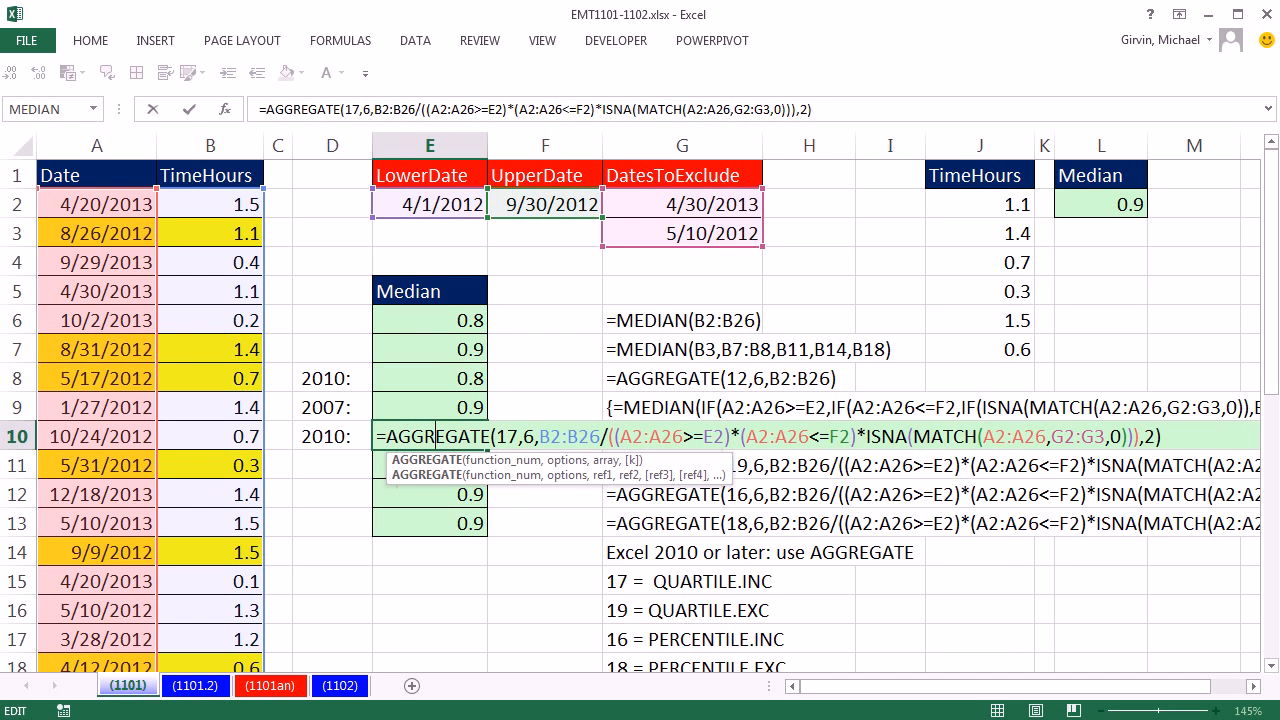